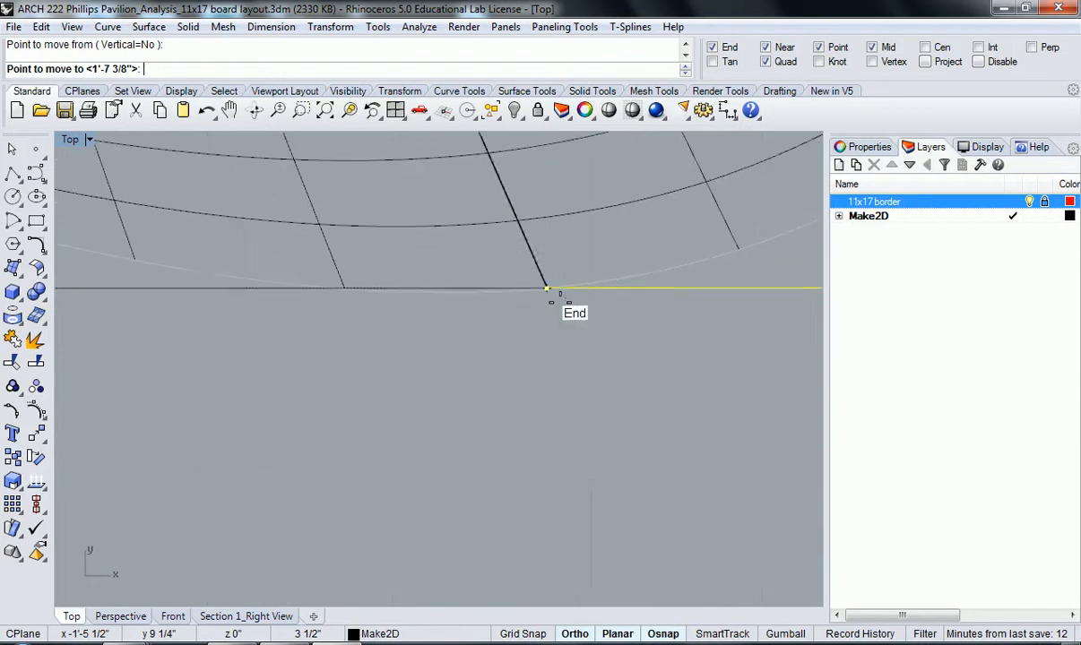
Place the horizontal ground line on the end point at the lowest edge of the plan diagram.
left_click(547, 289)
scroll(627, 367, "down", 6)
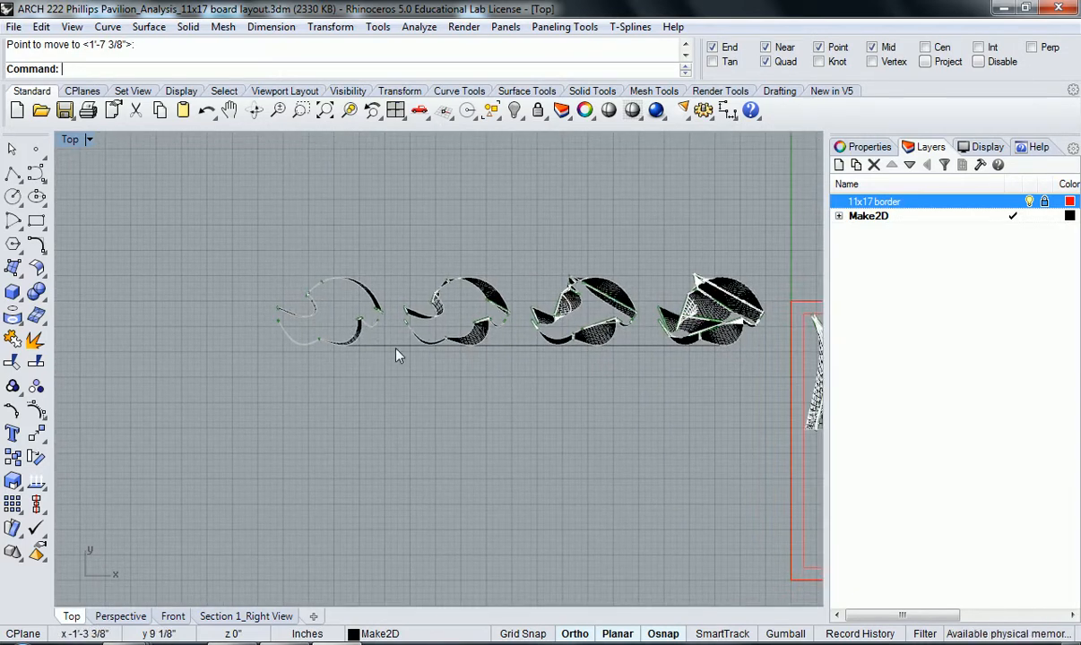
right_click_drag(734, 346, 623, 353)
right_click_drag(604, 432, 552, 413)
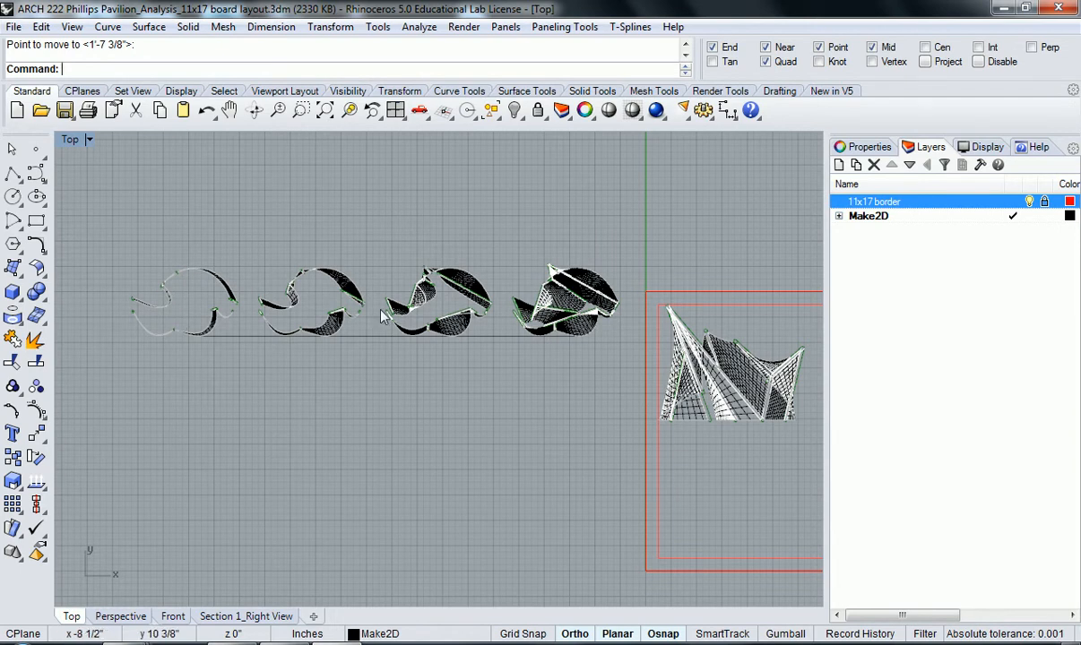
right_click_drag(373, 394, 352, 386)
Select the four sequential plan diagrams with their ground line and group them.
left_click_drag(556, 376, 394, 299)
left_click_drag(166, 233, 167, 235)
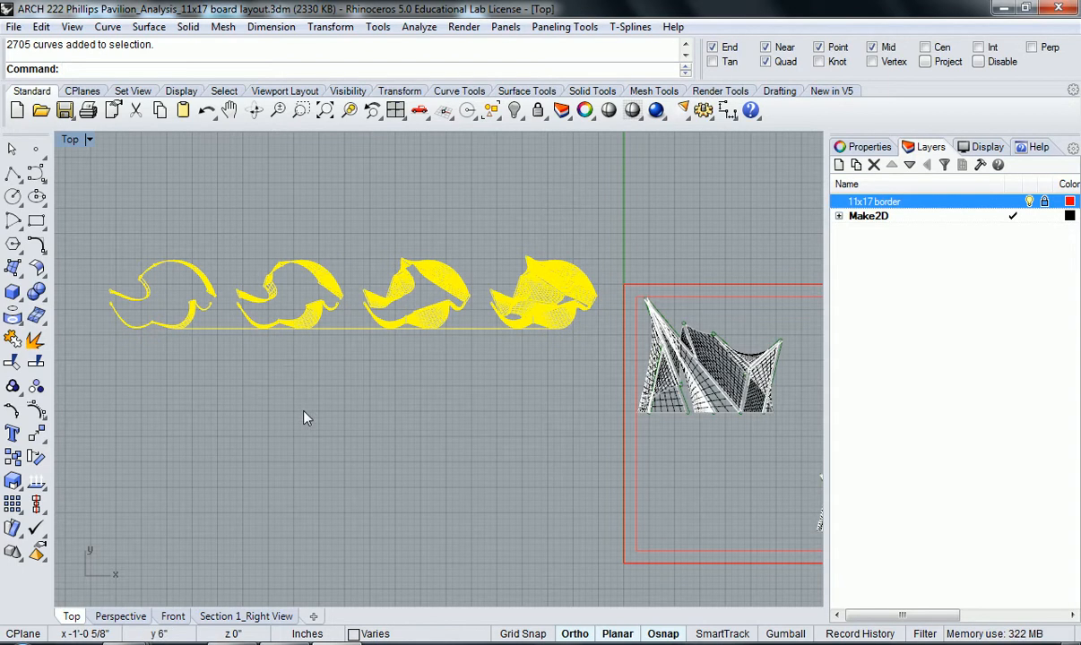
key("ctrl+g")
Move the grouped plan diagrams up and across so they sit above the 11x17 border.
right_click_drag(362, 401, 328, 450)
type("m")
key("Return")
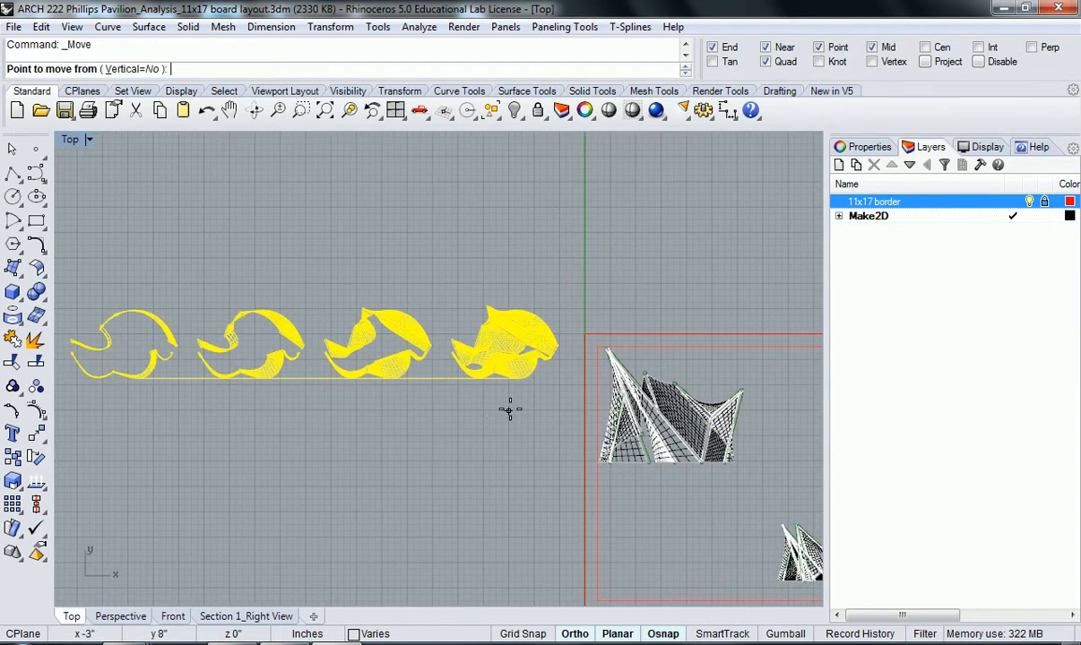
left_click(555, 379)
left_click(576, 282)
right_click_drag(581, 295, 456, 301)
scroll(448, 302, "down", 4)
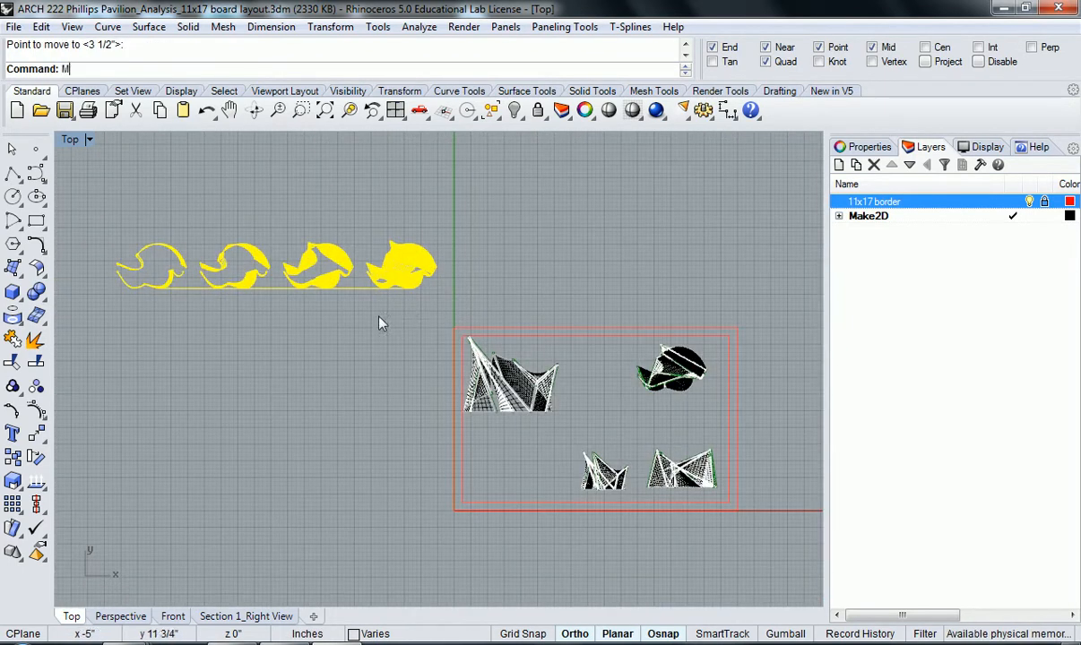
key("Return")
left_click(310, 296)
left_click(638, 295)
Scale the grouped plan diagrams by a factor of .5 from a point on their ground line.
right_click_drag(650, 315, 575, 312)
scroll(618, 345, "up", 5)
type("scale")
key("Return")
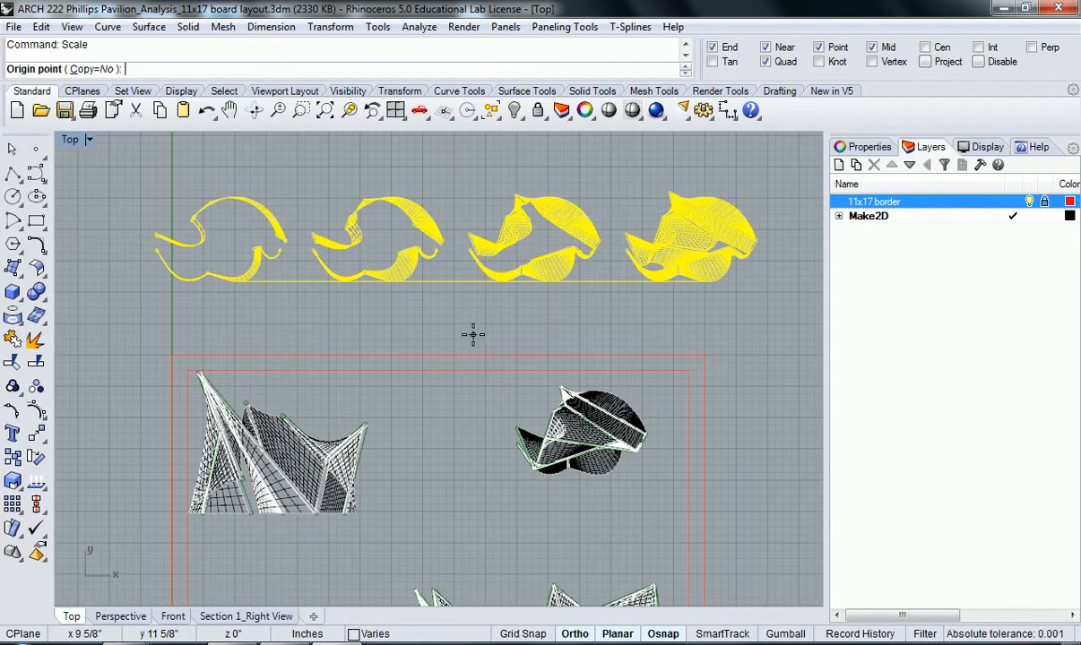
left_click(461, 282)
type(".5")
key("Return")
Move the scaled diagram group down into the middle of the board, just above the two small elevations.
type("m")
key("Return")
left_click(446, 270)
scroll(459, 337, "down", 3)
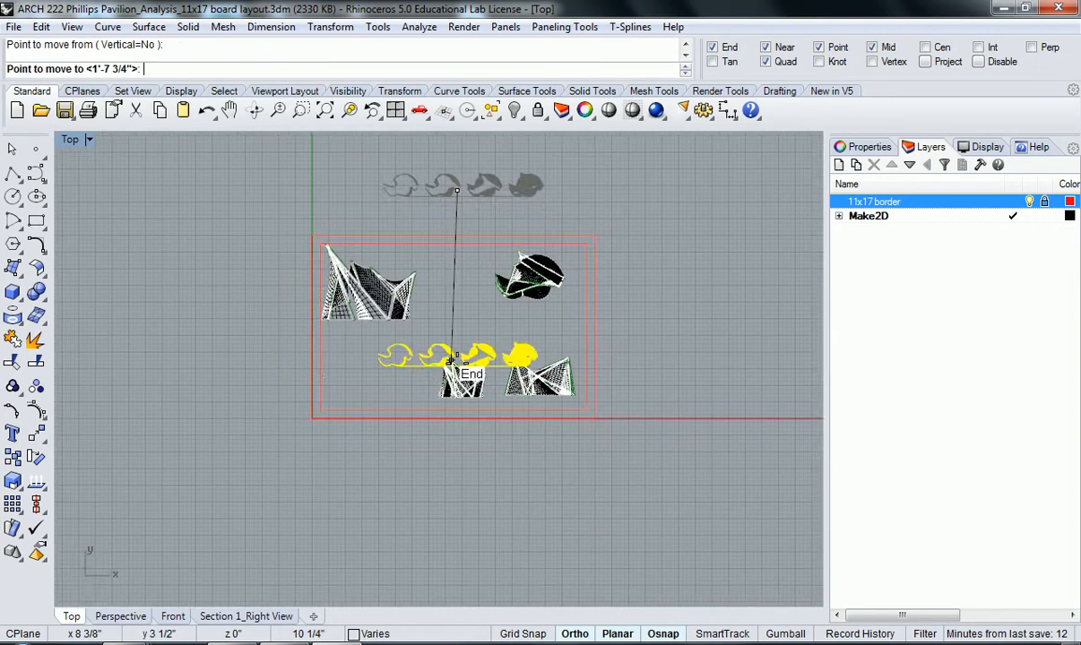
scroll(459, 331, "up", 3)
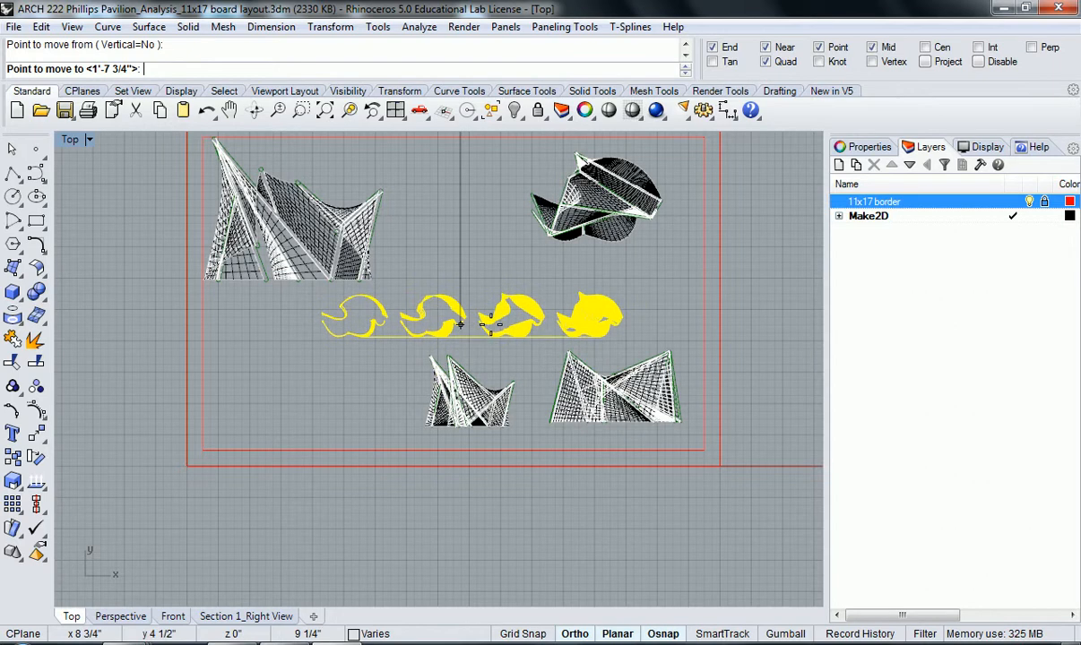
left_click(492, 332)
scroll(498, 338, "up", 3)
scroll(497, 338, "down", 3)
mouse_move(464, 335)
right_mouse_down()
mouse_move(498, 376)
mouse_move(506, 338)
mouse_move(480, 336)
mouse_move(501, 337)
right_mouse_up()
right_click_drag(577, 309, 542, 305)
Move the diagram group straight down to just below the board's border.
right_click(545, 306)
left_click(749, 317)
left_click(758, 507)
key("Escape")
Move the single large plan drawing off the board to below the row of diagrams.
left_click(603, 225)
right_click_drag(687, 268, 600, 254)
right_click(602, 253)
left_click(707, 228)
right_click_drag(643, 575, 629, 459)
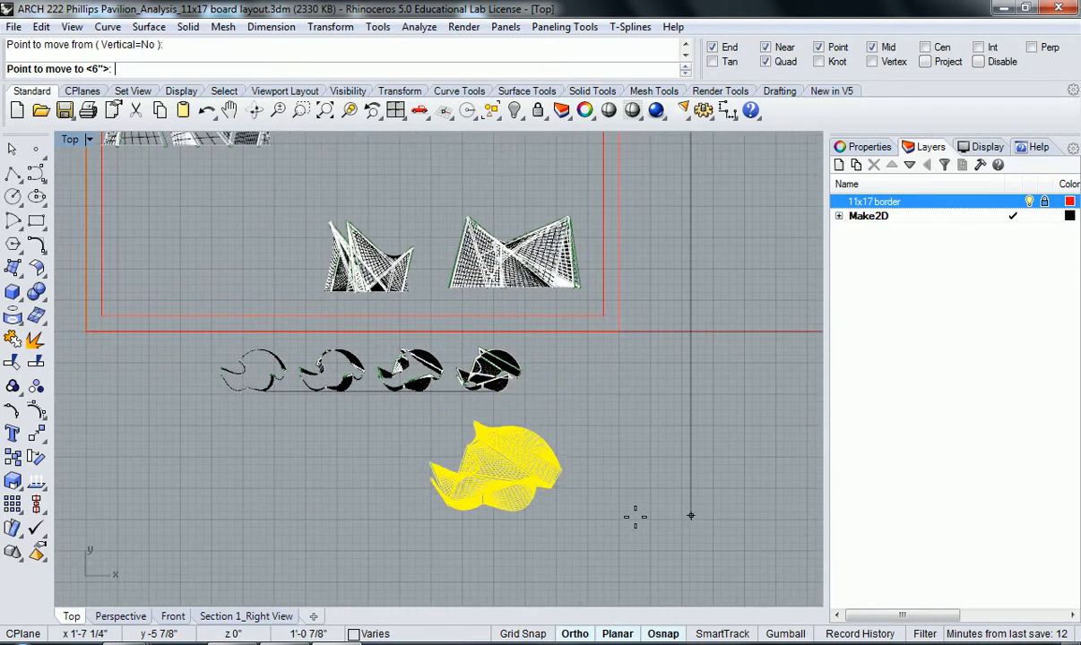
left_click(634, 516)
left_click(635, 520)
Move the largest elevation straight down so its base rests on the board's lower margin line.
right_click_drag(340, 354, 530, 475)
right_click_drag(414, 344, 399, 366)
left_click(380, 290)
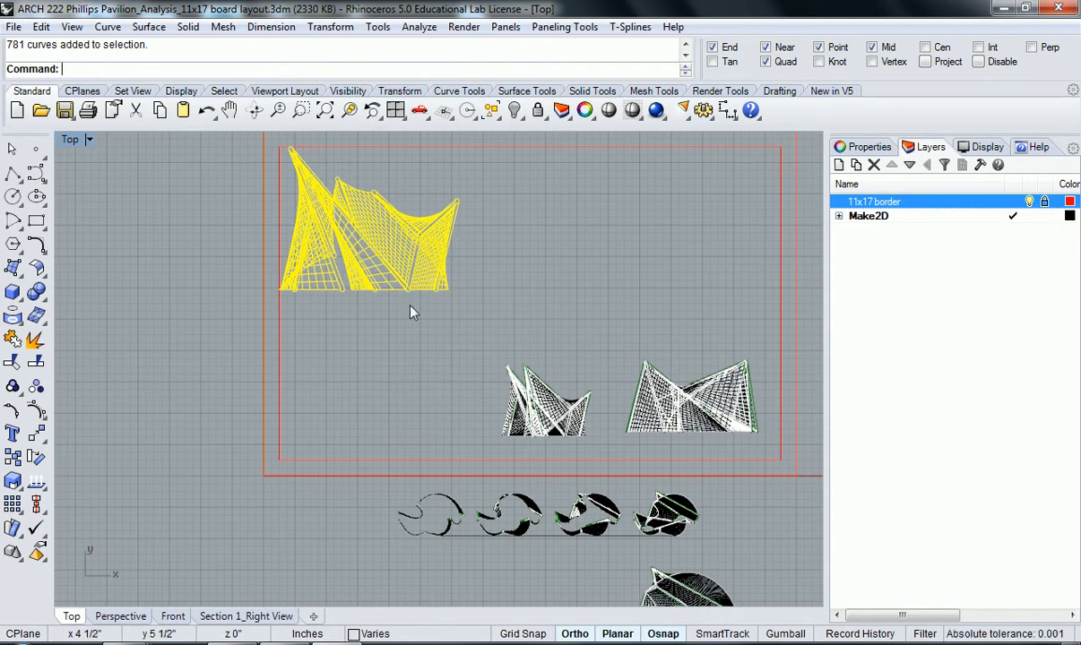
scroll(349, 296, "up", 10)
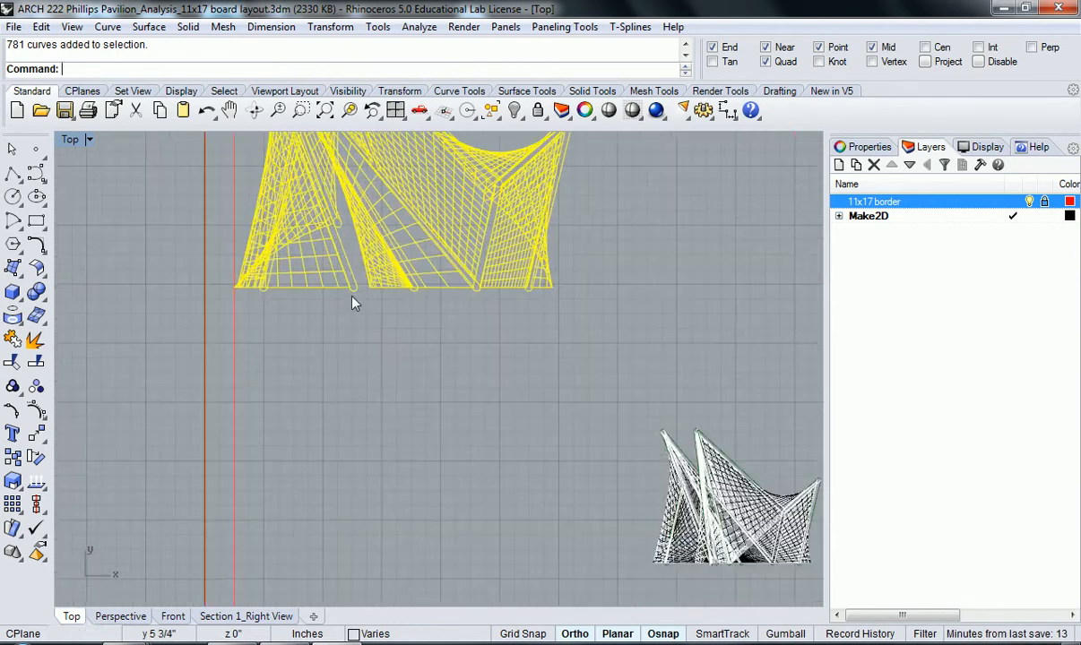
type("m")
key("Return")
left_click(367, 285)
scroll(371, 291, "down", 8)
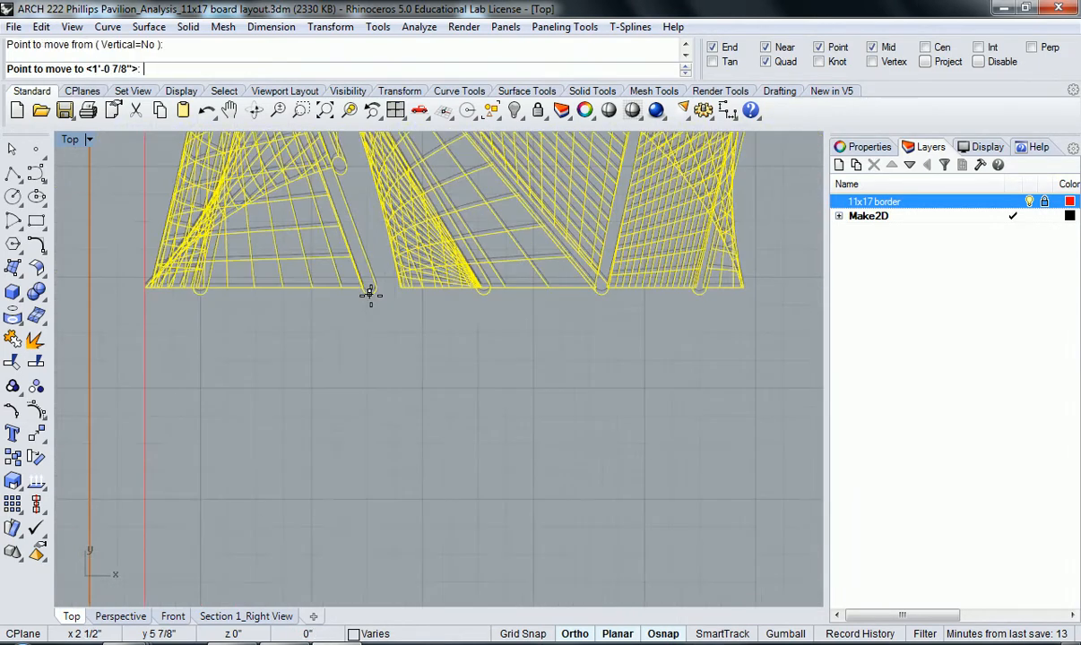
scroll(363, 403, "up", 6)
scroll(354, 421, "up", 5)
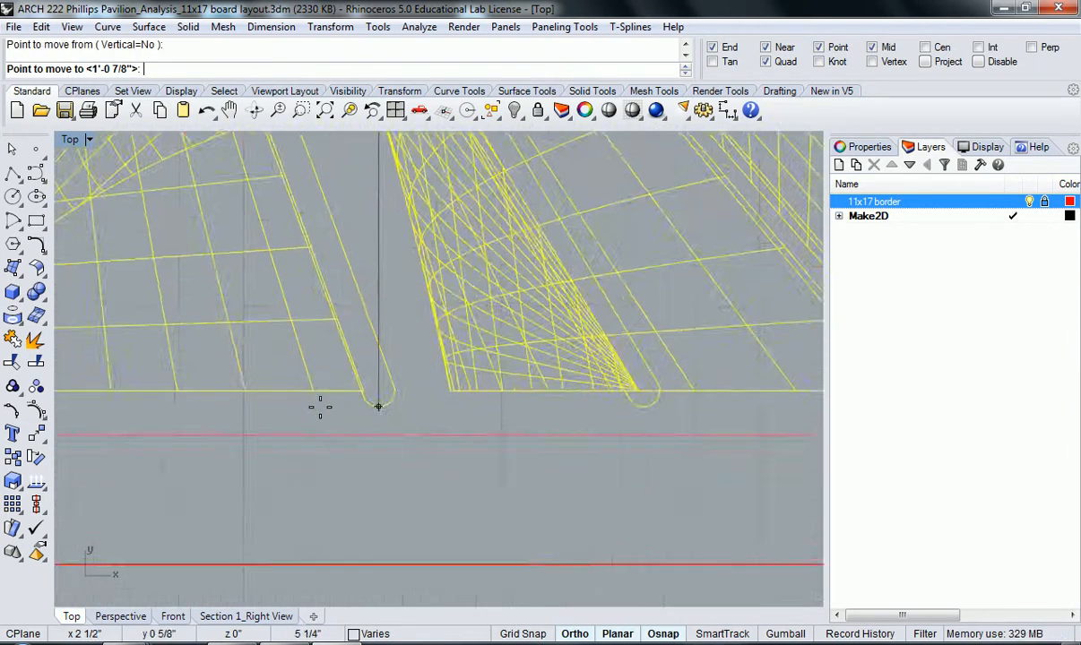
left_click(398, 434)
scroll(405, 436, "down", 6)
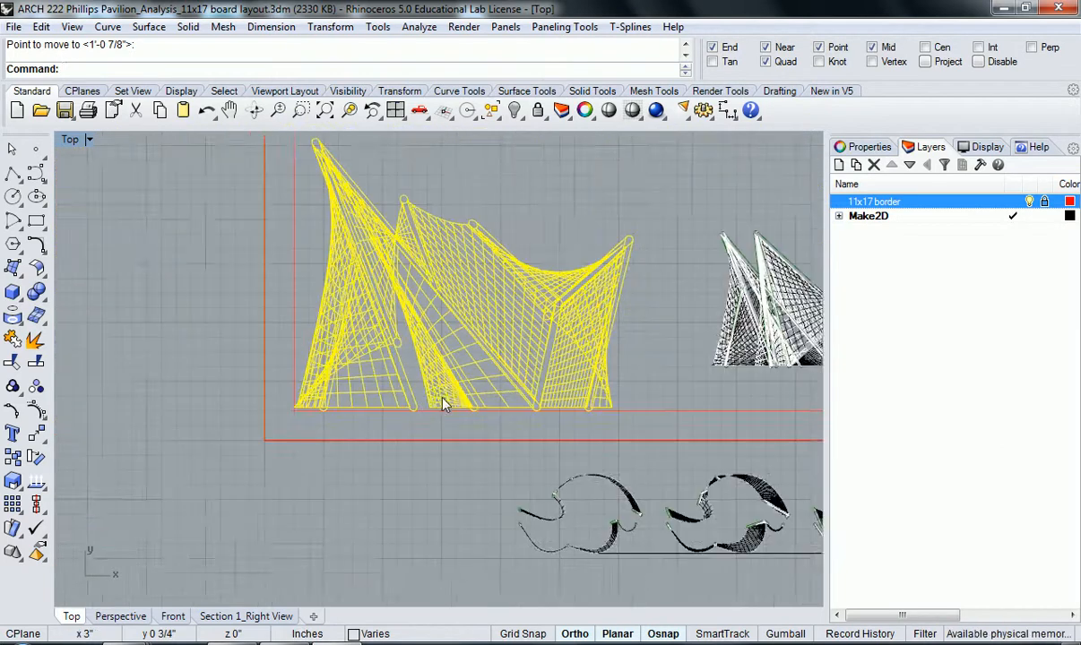
scroll(401, 435, "up", 3)
key("Escape")
Move the small middle elevation straight down so its base sits on the lower margin line.
right_click_drag(641, 436, 502, 446)
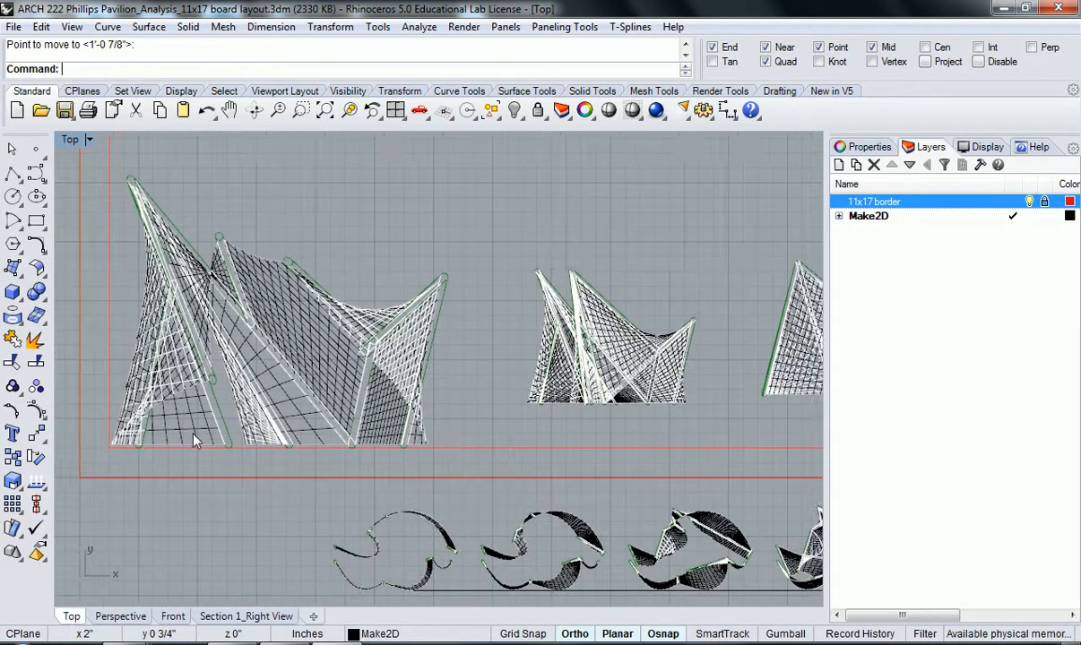
scroll(174, 435, "down", 4)
right_click_drag(354, 442, 370, 396)
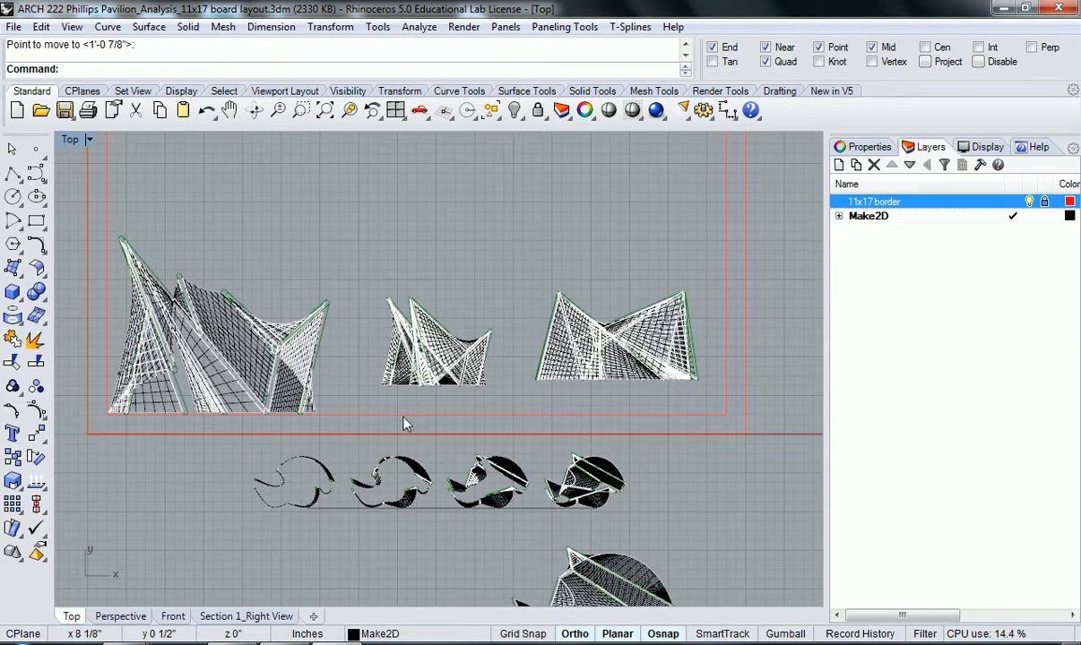
scroll(506, 372, "up", 3)
left_click(465, 355)
scroll(469, 355, "up", 5)
key("Return")
scroll(533, 385, "up", 5)
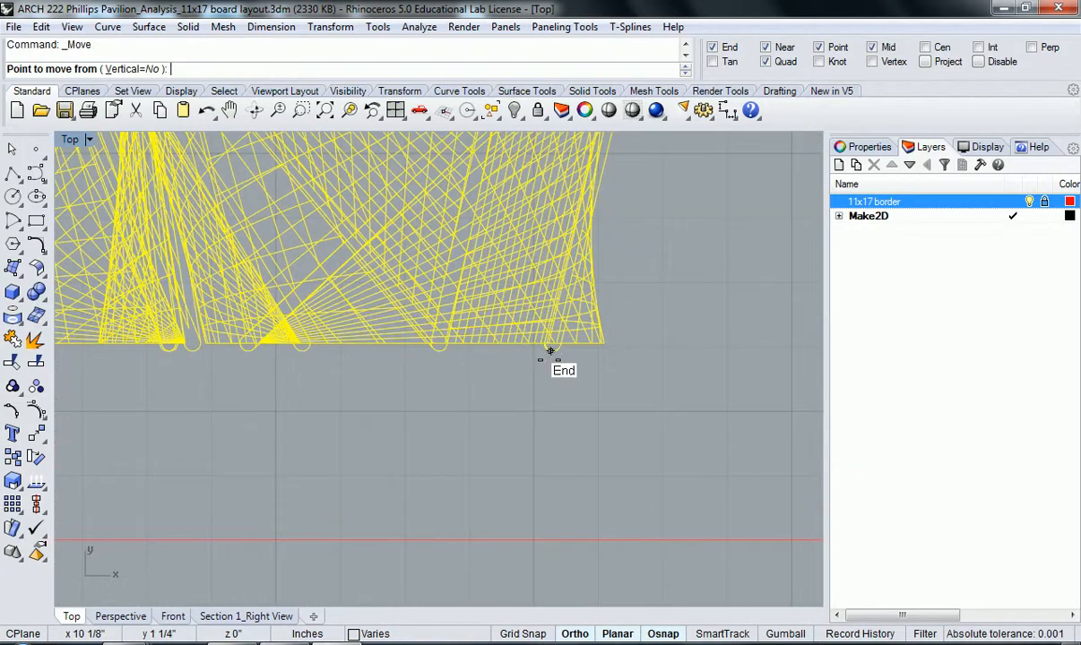
left_click(550, 347)
left_click(552, 535)
scroll(576, 518, "down", 5)
left_click(638, 490)
Move the rightmost elevation straight down so its base sits on the lower margin line.
right_click_drag(638, 490, 379, 458)
scroll(385, 455, "down", 2)
left_click(552, 387)
right_click_drag(587, 433, 298, 374)
right_click(602, 374)
scroll(657, 335, "up", 5)
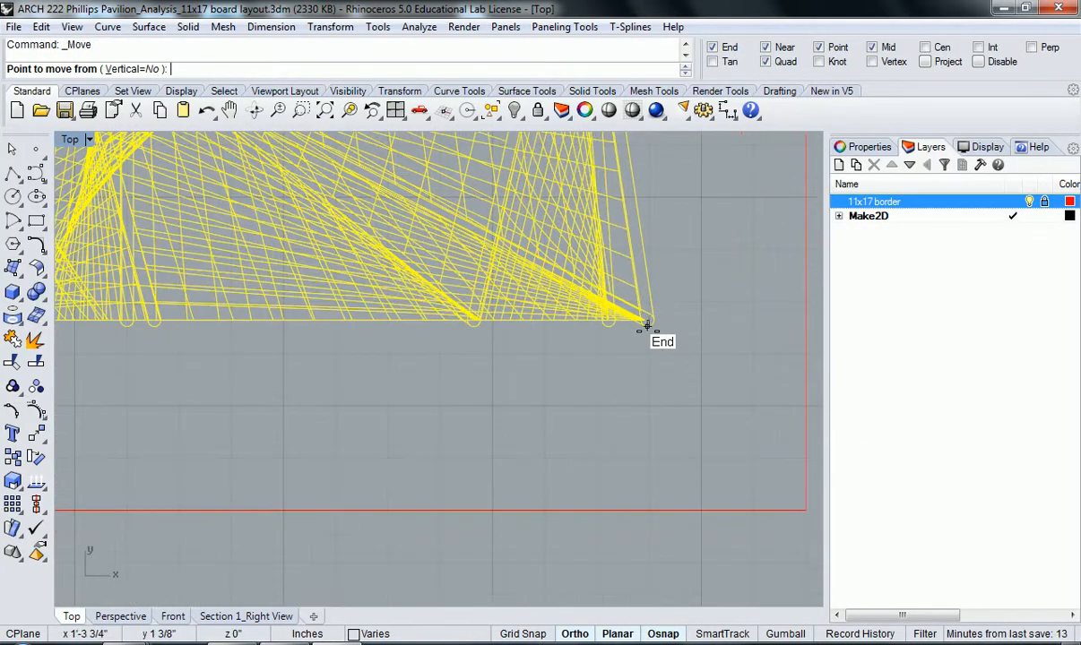
left_click(646, 325)
left_click(652, 513)
scroll(556, 432, "down", 8)
left_click(309, 450)
Move the large plan drawing straight up into the upper right area of the board.
scroll(309, 450, "down", 4)
right_click_drag(309, 450, 435, 388)
scroll(499, 408, "down", 2)
scroll(430, 387, "up", 2)
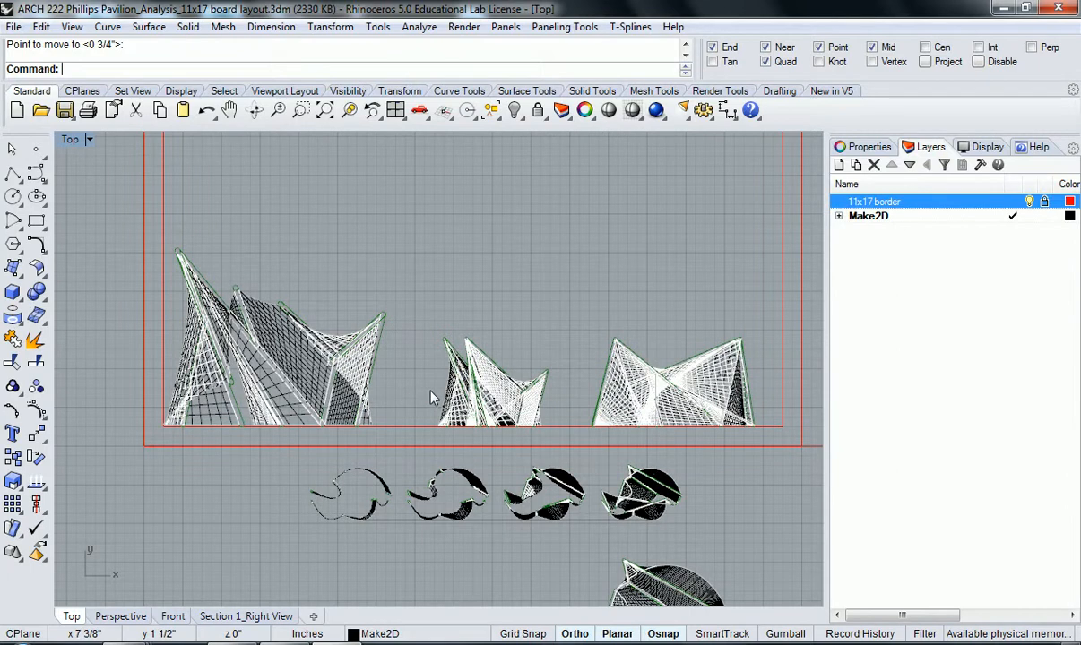
scroll(421, 397, "down", 2)
scroll(528, 448, "down", 2)
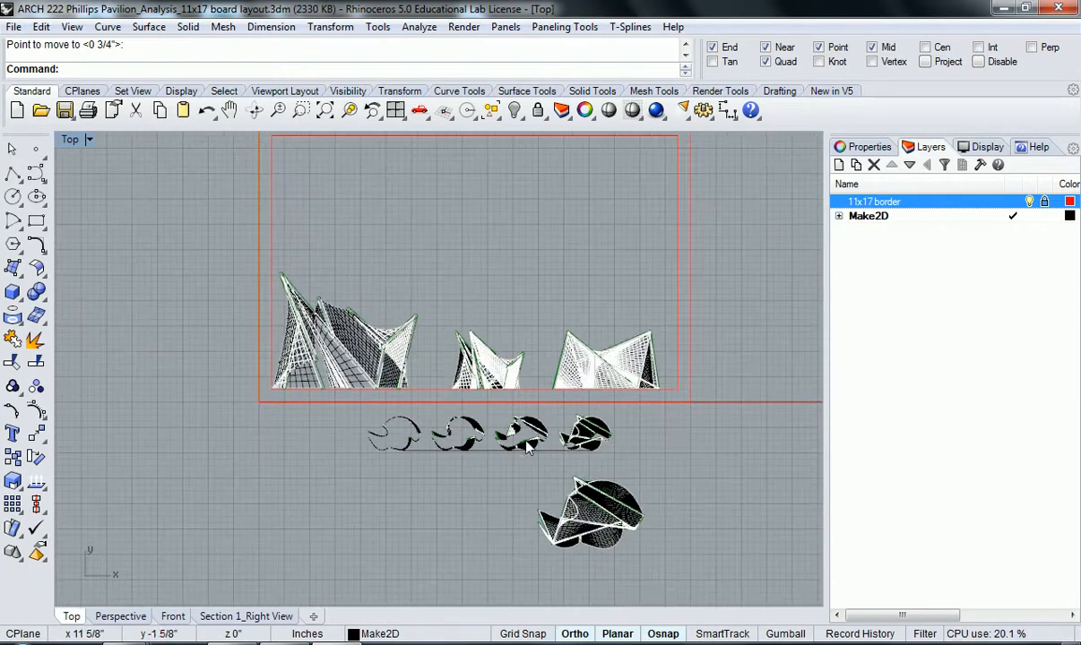
left_click(618, 511)
right_click_drag(675, 507, 634, 517)
right_click(638, 518)
left_click(695, 520)
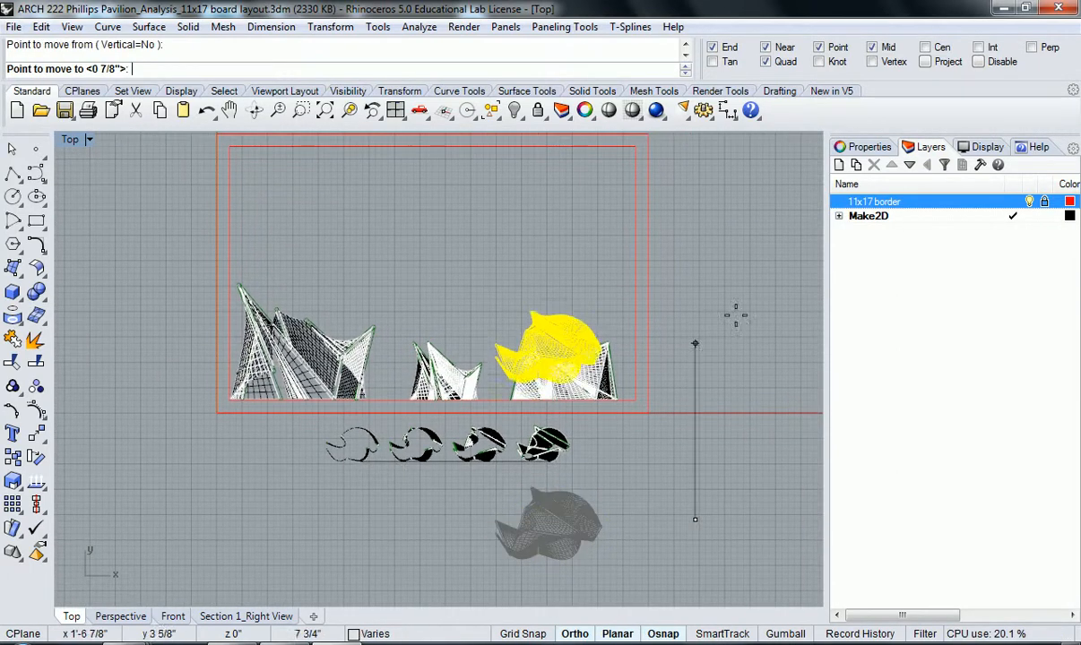
left_click(739, 206)
left_click(509, 274)
Move the row of four plan diagrams back onto the board, above the elevations.
right_click_drag(455, 421, 484, 455)
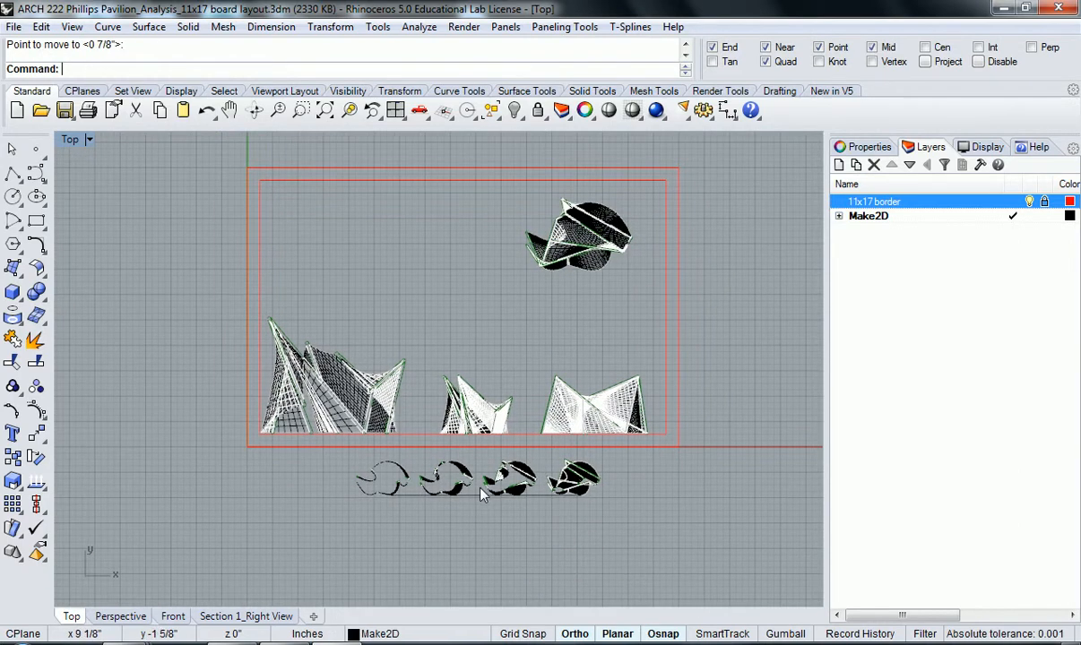
left_click(482, 490)
right_click_drag(465, 498, 517, 497)
right_click(516, 491)
left_click(514, 488)
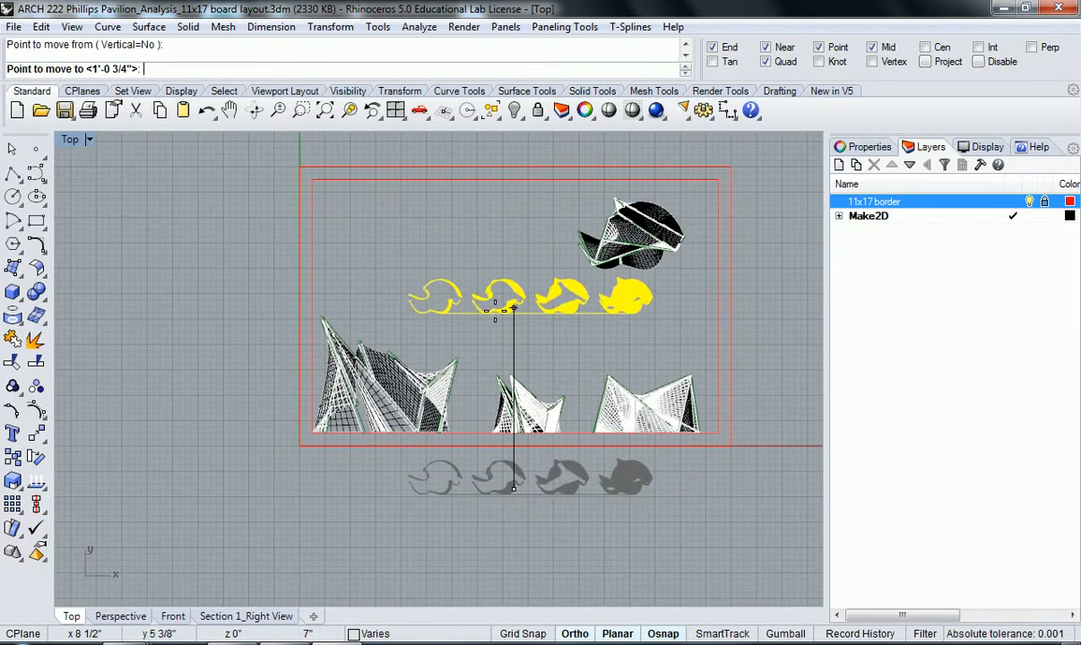
left_click(513, 312)
scroll(499, 366, "up", 2)
Move the diagram row to the upper left inner corner of the board's margin.
right_click(332, 309)
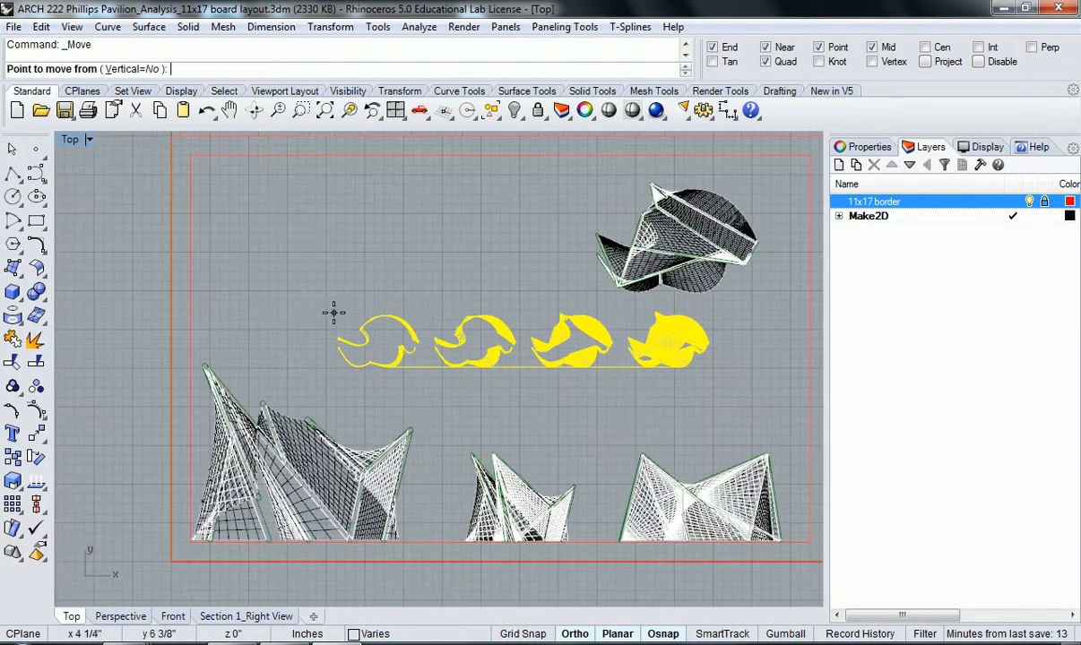
scroll(332, 326, "up", 5)
left_click(333, 317)
scroll(333, 316, "down", 8)
left_click(192, 153)
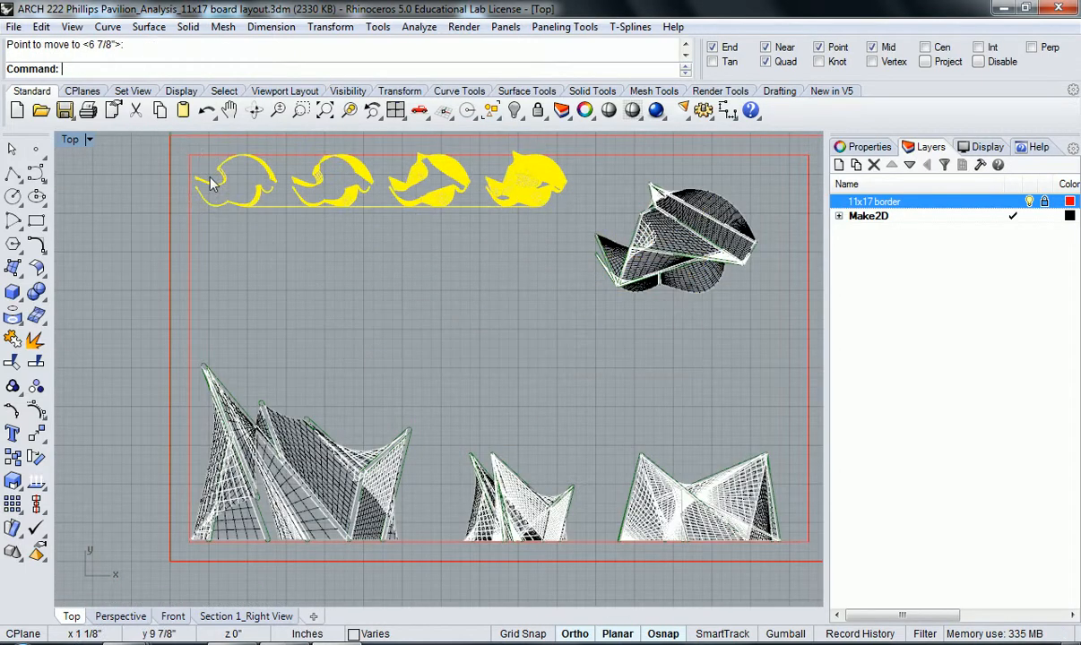
right_click_drag(285, 247, 305, 311)
left_click(398, 311)
Nudge the diagram row straight down slightly from the upper margin line.
right_click_drag(260, 233, 263, 256)
scroll(253, 254, "up", 10)
left_click(238, 262)
scroll(309, 340, "down", 6)
right_click_drag(324, 364, 326, 279)
right_click(354, 309)
left_click(376, 332)
left_click(376, 351)
Shift the diagram row left so its first plan lines up with the left margin line.
left_click(274, 281)
right_click(291, 295)
scroll(316, 318, "up", 4)
left_click(438, 347)
left_click(427, 353)
scroll(428, 360, "down", 6)
right_click_drag(524, 373, 394, 368)
left_click(394, 367)
Move the large plan drawing right to the right margin line and nudge it slightly upward.
scroll(555, 361, "down", 4)
right_click_drag(582, 361, 443, 367)
left_click(578, 336)
right_click(598, 337)
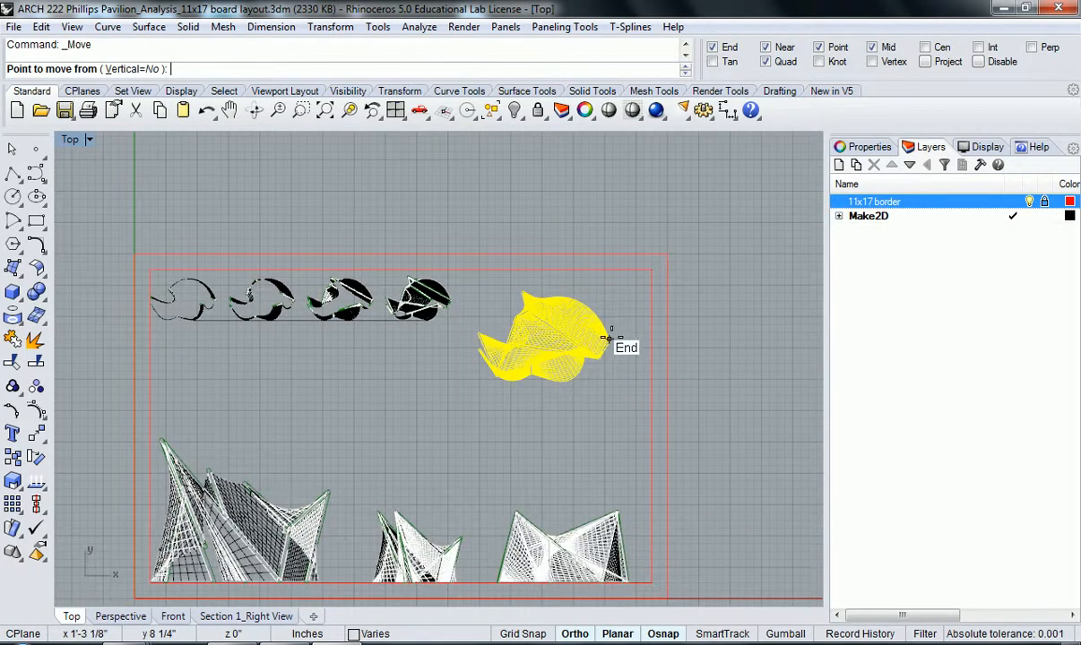
scroll(607, 341, "up", 4)
left_click(587, 443)
left_click(646, 442)
right_click(563, 465)
left_click(563, 463)
left_click(565, 444)
Scale the large plan drawing by a factor of 2 from a point near its lower edge.
left_click(559, 340)
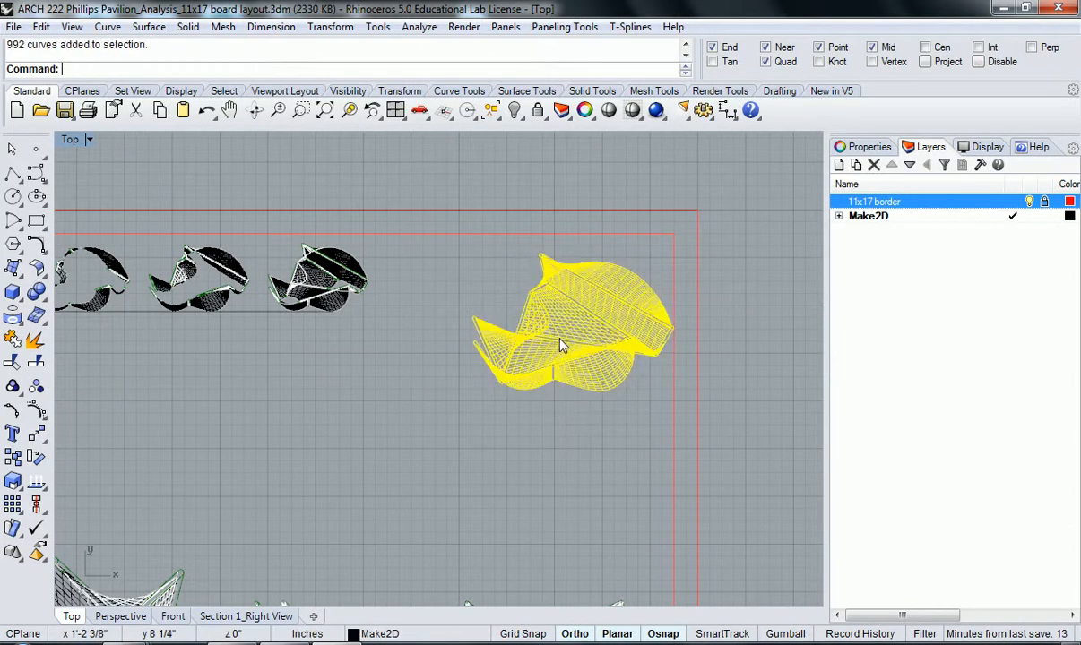
key("Return")
left_click(572, 383)
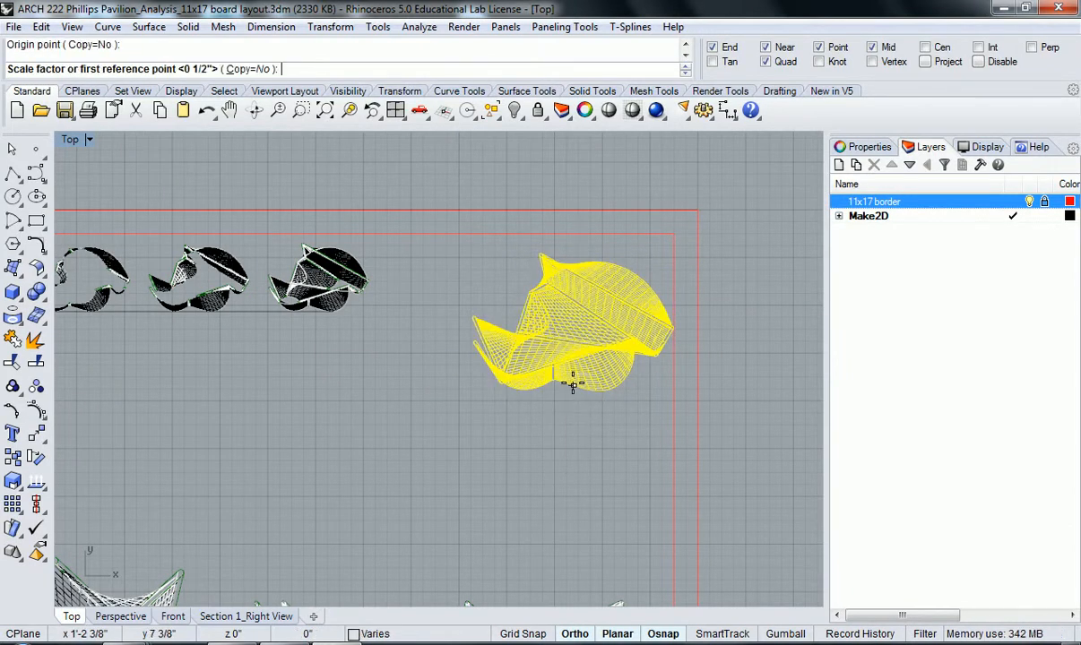
key("Return")
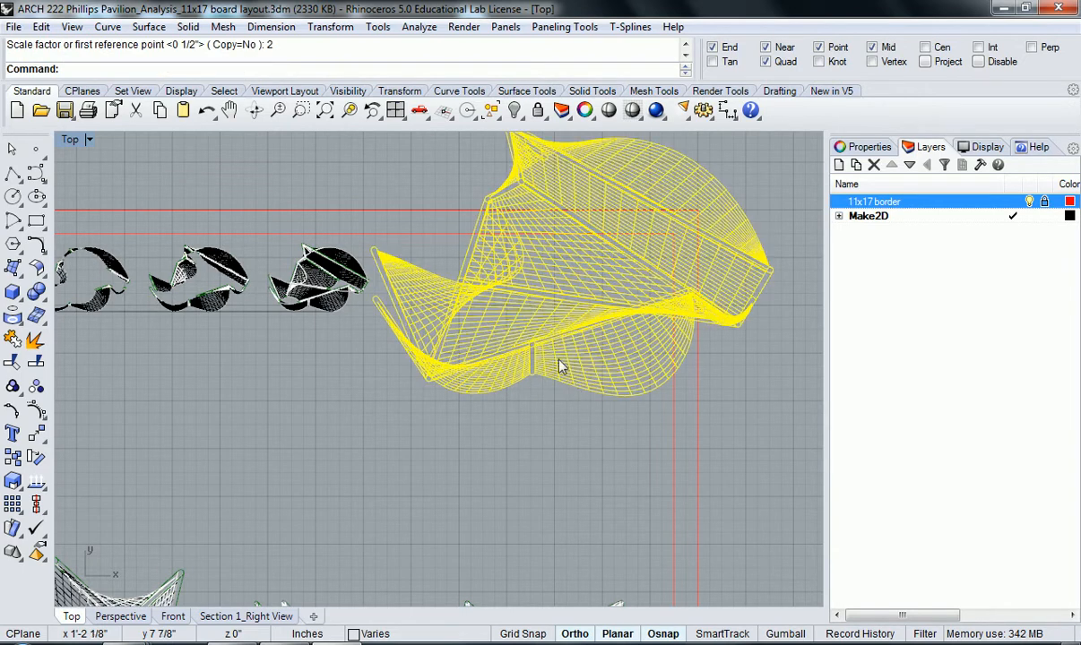
Move the enlarged plan drawing down and left so it fits inside the board.
right_click_drag(573, 386, 595, 354)
type("m")
key("Return")
scroll(746, 246, "down", 3)
left_click(763, 207)
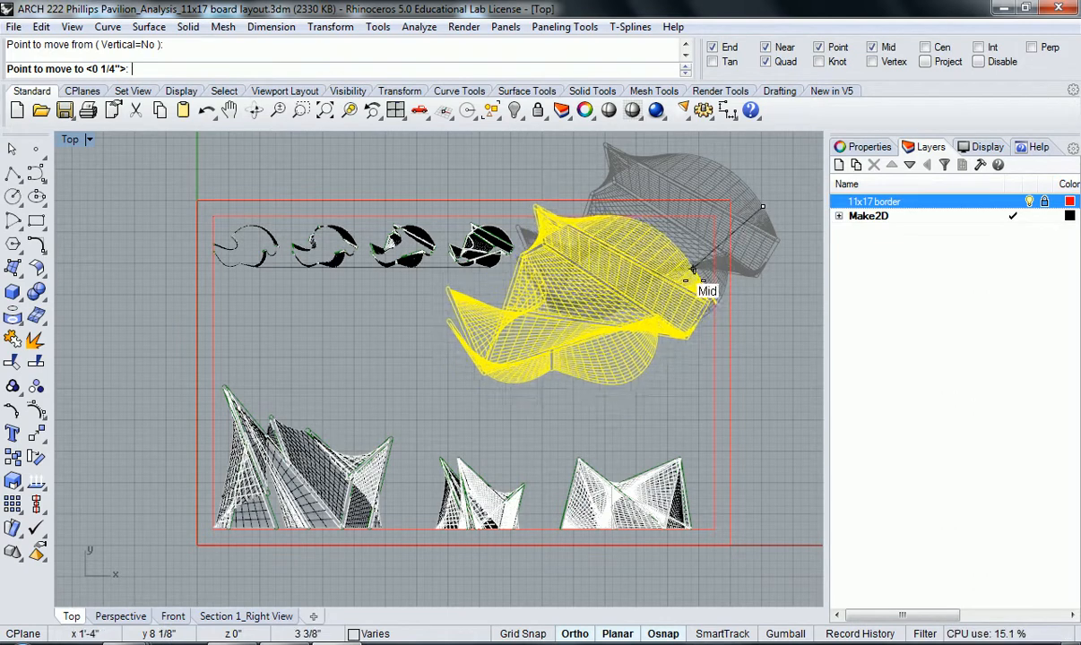
left_click(654, 285)
Align the rounded right corner of the enlarged plan with the right margin line.
scroll(692, 274, "up", 3)
right_click_drag(691, 274, 629, 276)
type("m")
key("Return")
scroll(677, 338, "up", 7)
scroll(654, 362, "up", 17)
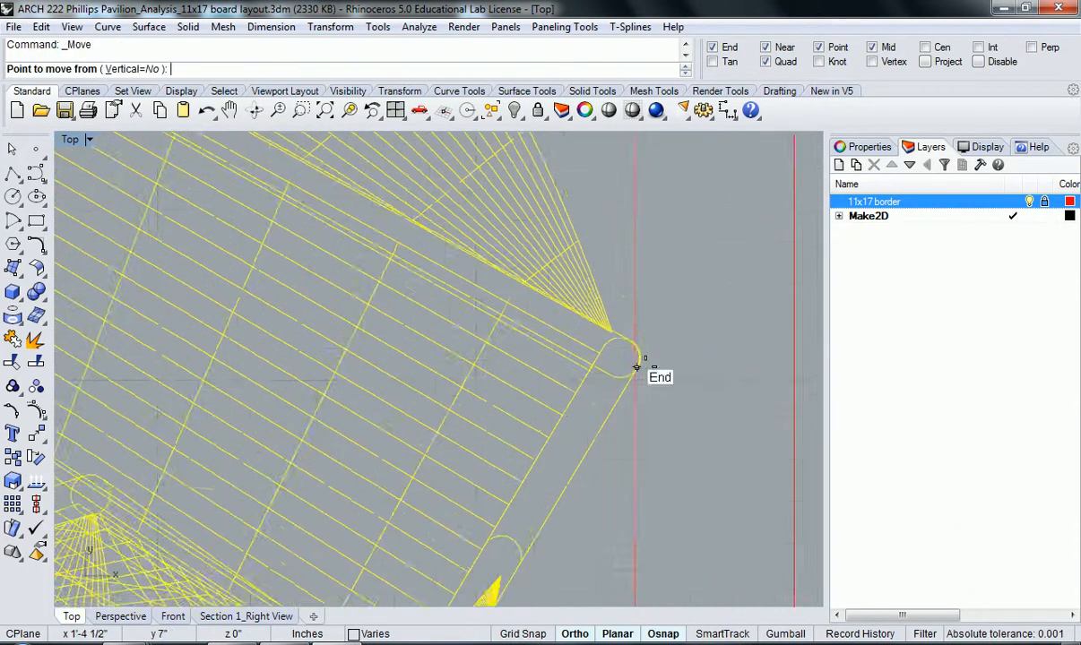
left_click(632, 342)
left_click(620, 341)
scroll(638, 353, "down", 8)
scroll(639, 360, "down", 10)
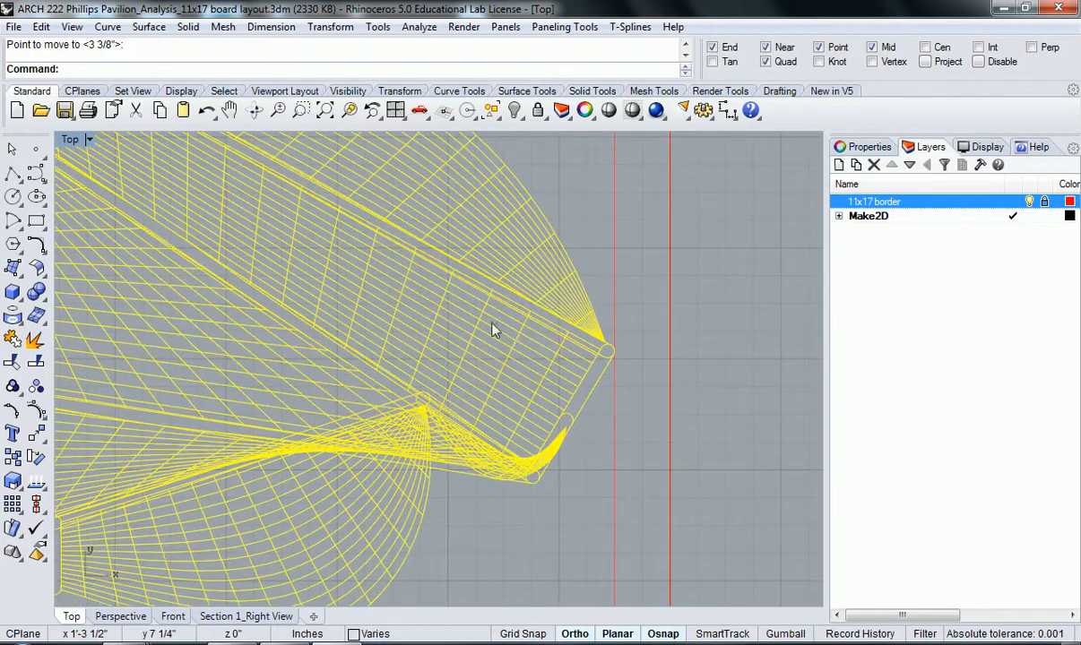
Move the enlarged plan vertically so its upper rounded corner meets the board's upper margin line.
scroll(411, 297, "up", 6)
key("Return")
left_click(409, 298)
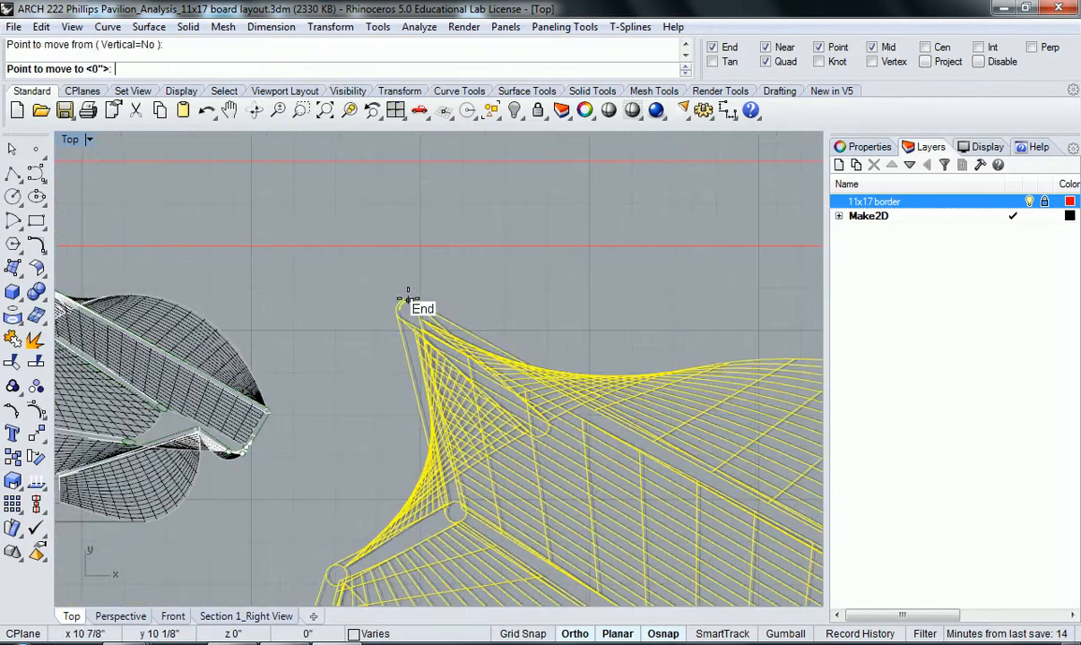
left_click(418, 248)
scroll(441, 333, "down", 5)
key("Escape")
scroll(441, 334, "down", 6)
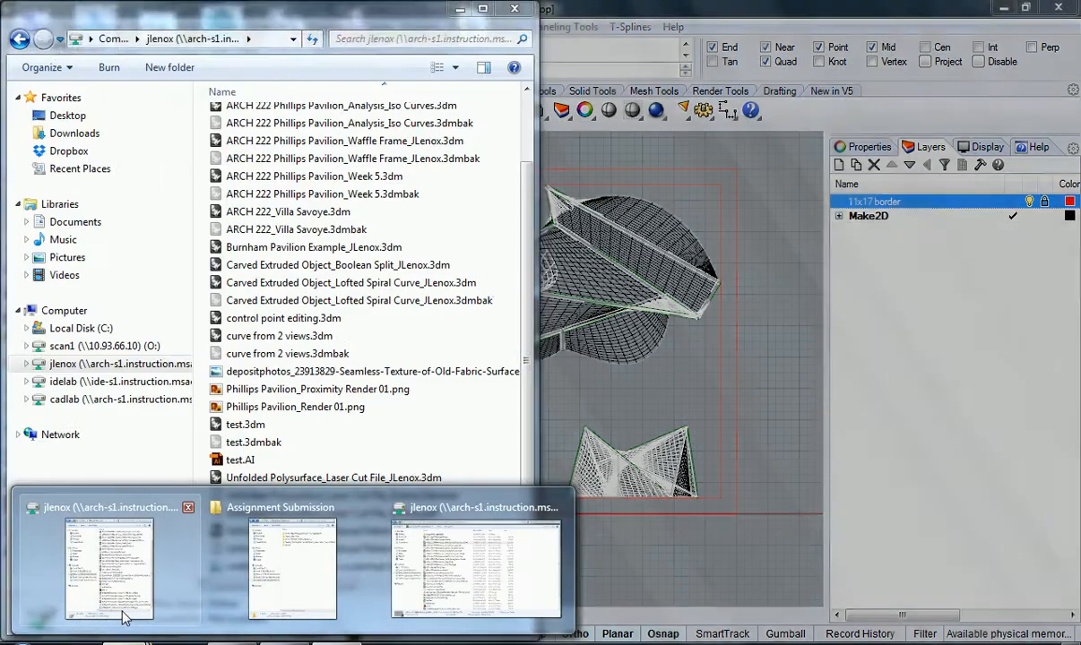
Switch to the file browser and open ARCH 222 Phillips Pavilion_Analysis_Iso Curves.3dm in Rhino.
left_click(119, 583)
scroll(409, 246, "up", 2)
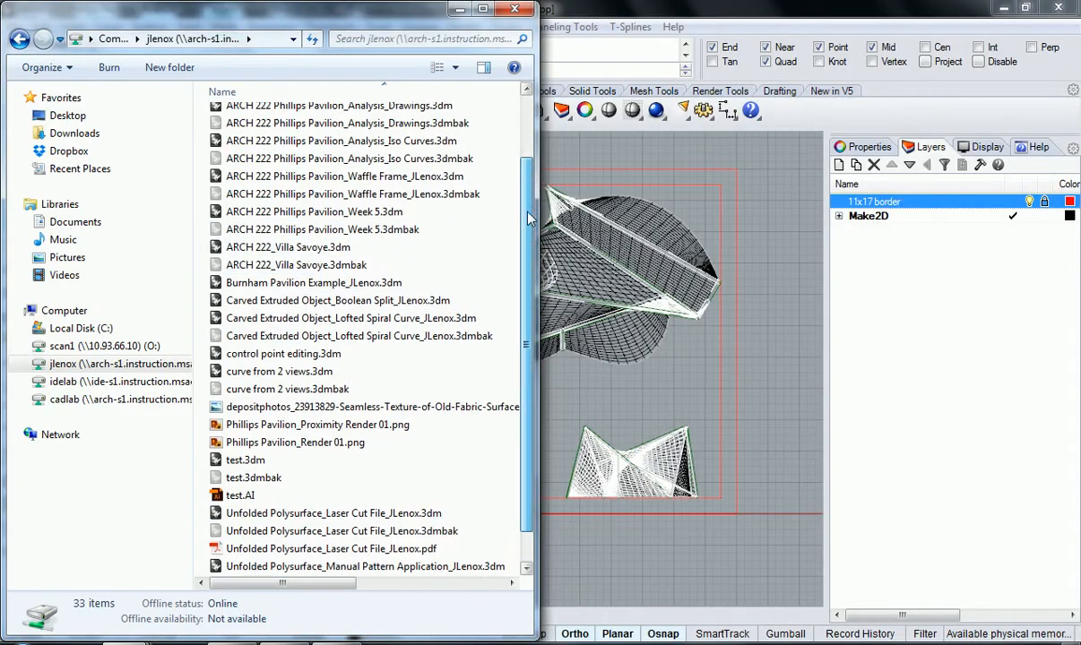
left_click(380, 185)
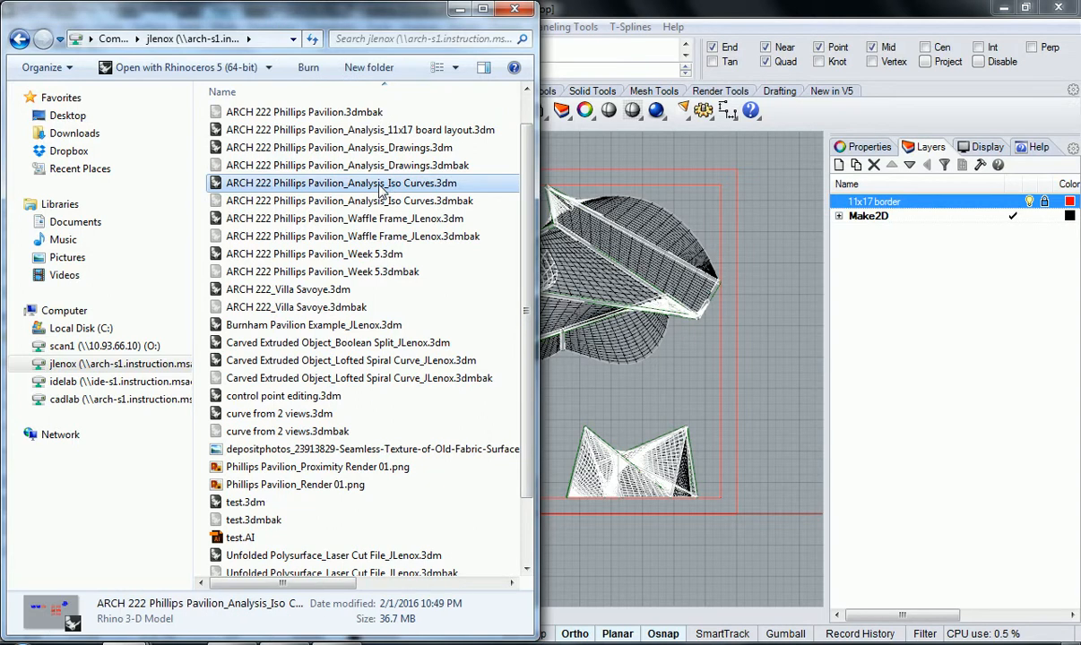
double_click(344, 190)
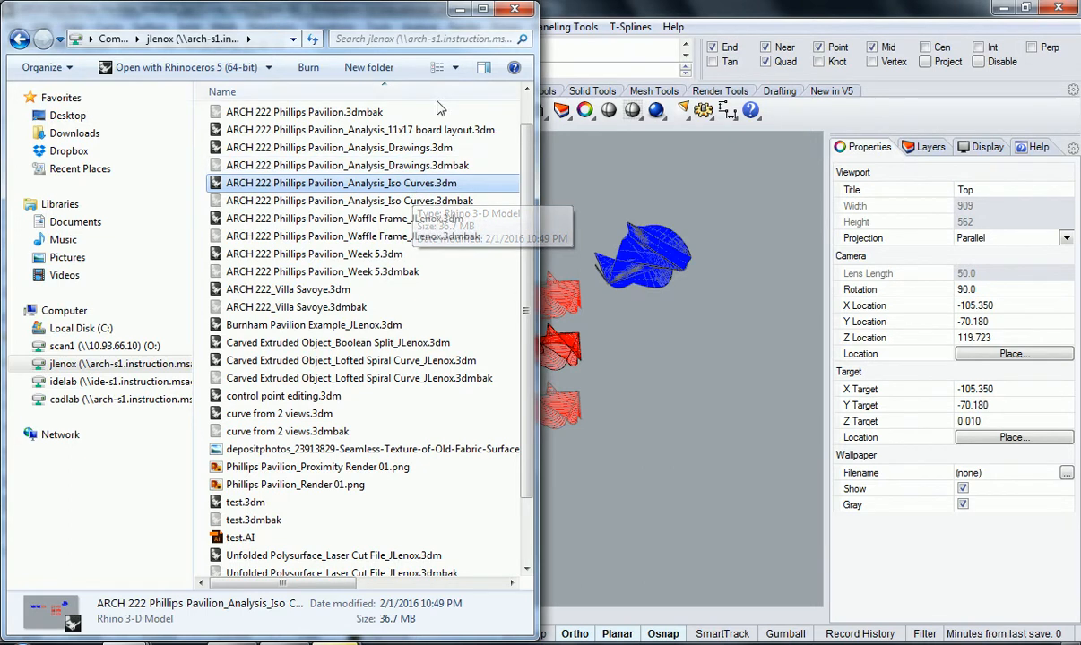
left_click(459, 9)
Measure the horizontal distance across the row of three iso-curve drawings.
right_click_drag(295, 300, 437, 344)
scroll(361, 320, "up", 4)
type("istance")
key("Return")
left_click(326, 374)
left_click(554, 381)
right_click_drag(556, 382, 559, 402)
scroll(548, 403, "down", 2)
right_click_drag(608, 429, 563, 407)
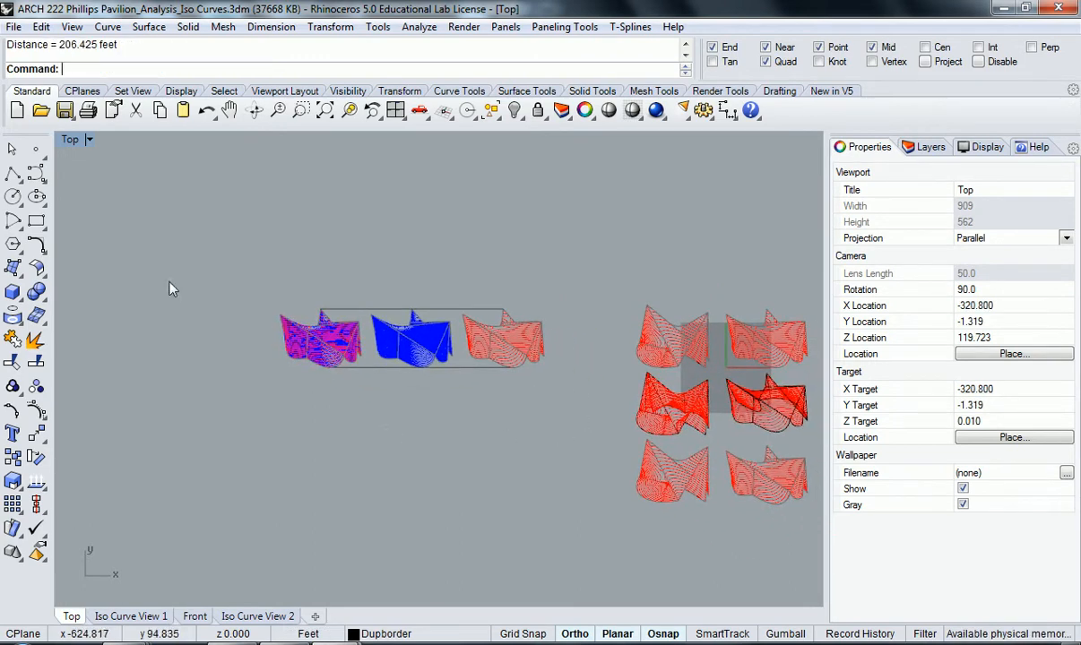
Examine the iso-curve drawing sets to decide which ones to bring onto the board.
right_click_drag(426, 405, 429, 420)
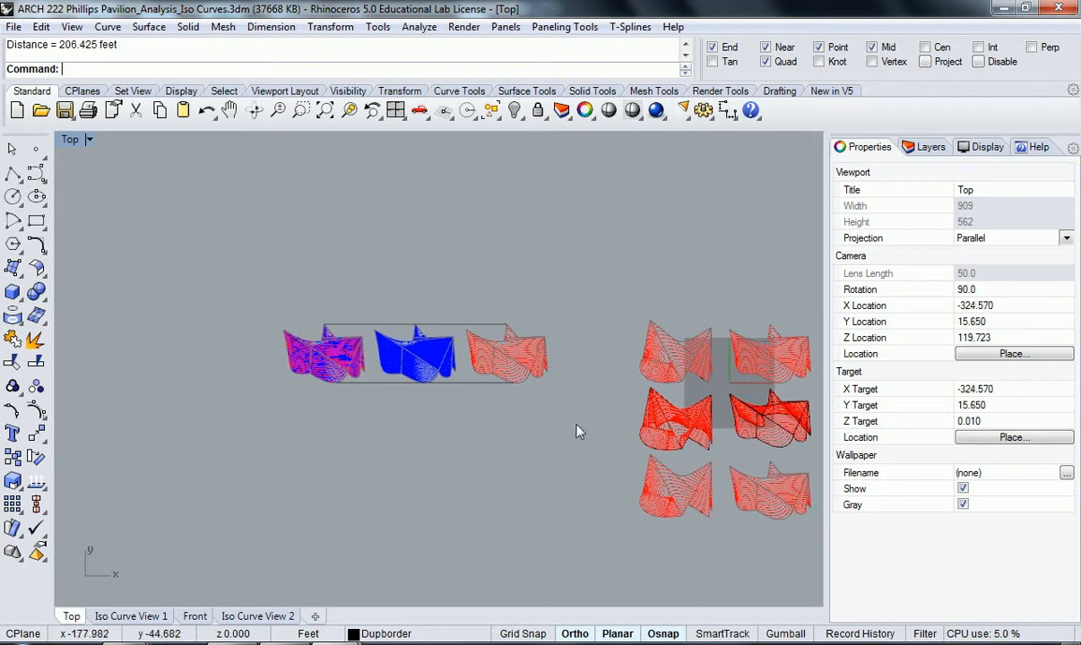
left_click_drag(252, 287, 239, 292)
scroll(309, 380, "down", 3)
left_click(360, 434)
scroll(328, 379, "up", 14)
right_click_drag(358, 366, 338, 334)
right_click_drag(504, 381, 423, 332)
scroll(430, 332, "down", 6)
scroll(445, 356, "down", 2)
right_click_drag(650, 426, 502, 379)
scroll(667, 369, "up", 6)
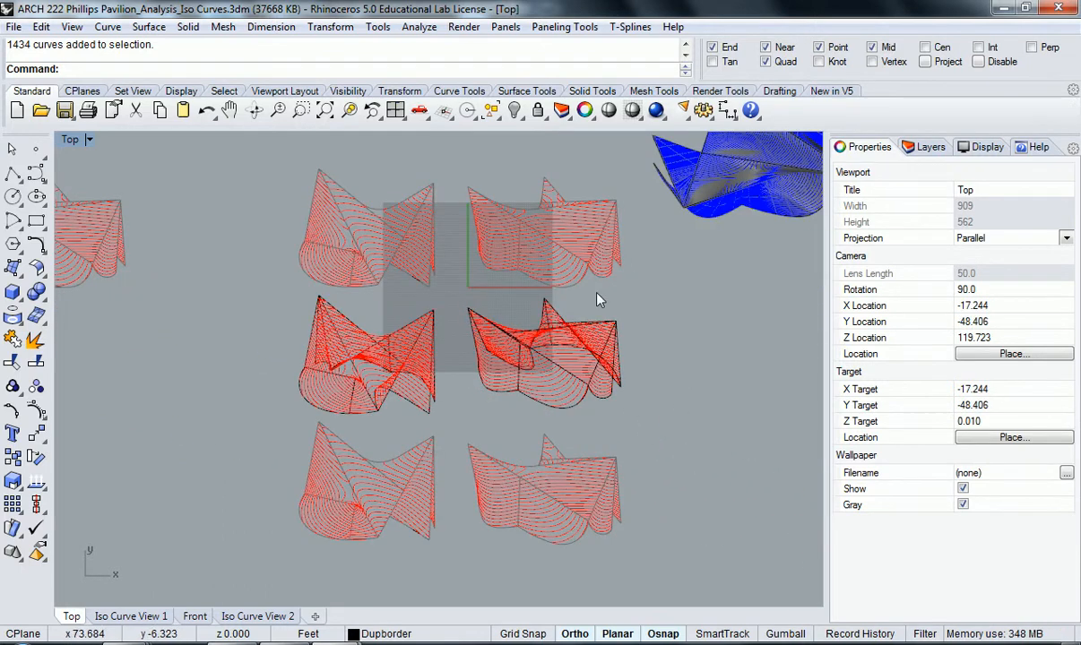
scroll(447, 355, "down", 2)
right_click_drag(178, 276, 591, 427)
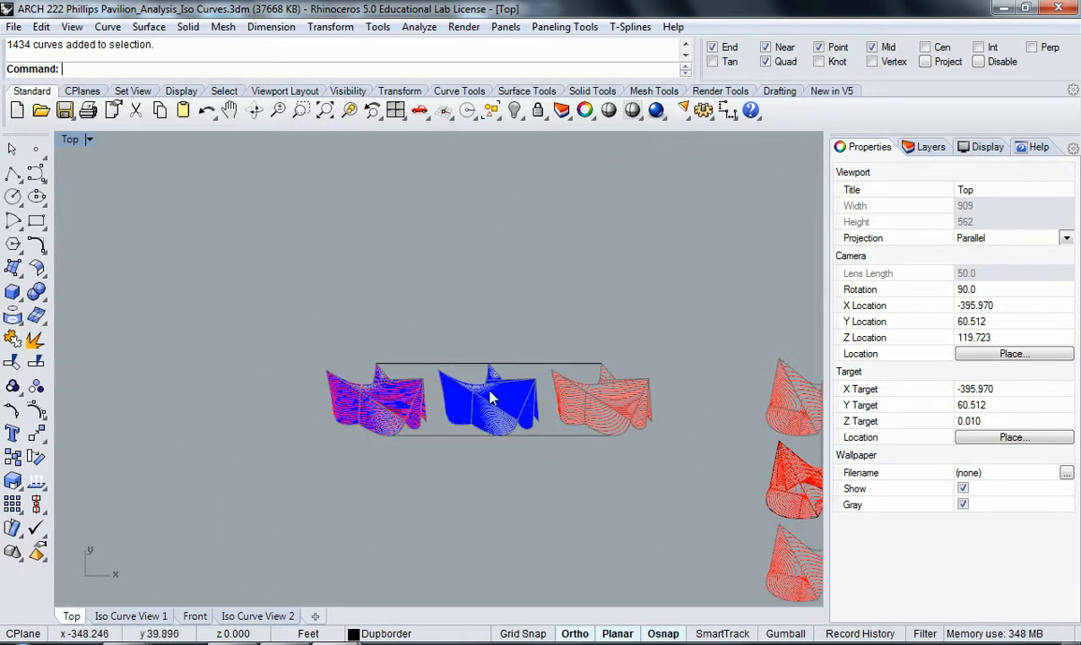
Copy the row of three iso-curve drawings with its guide lines straight down below the original.
scroll(529, 391, "up", 4)
right_click_drag(525, 393, 509, 381)
key("space")
key("Escape")
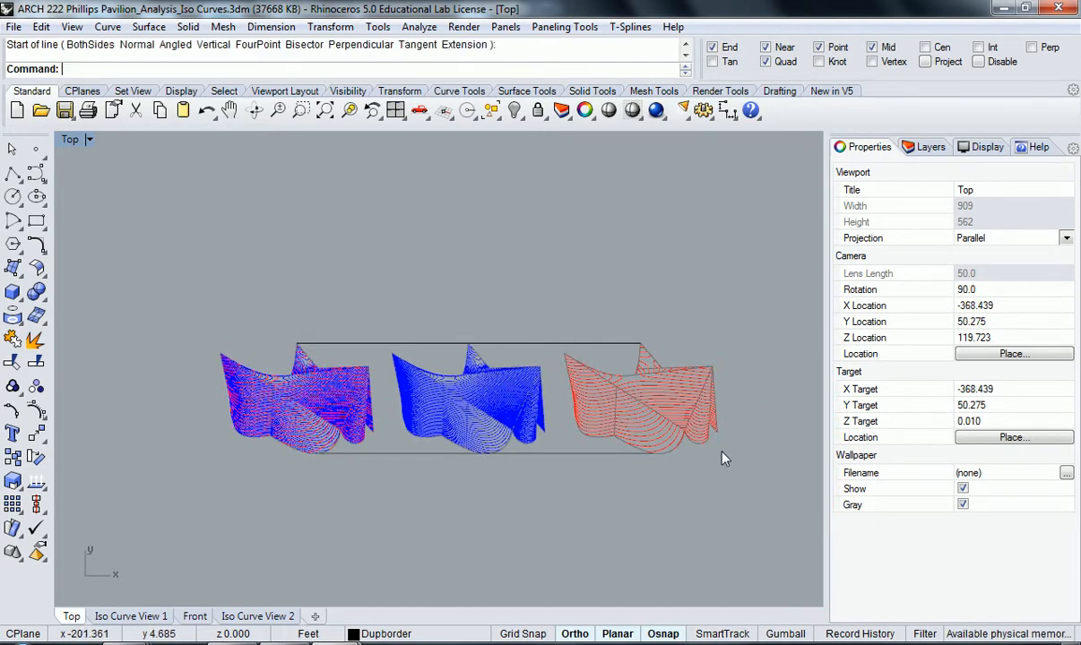
left_click_drag(345, 326, 167, 274)
right_click_drag(237, 273, 238, 188)
type("c")
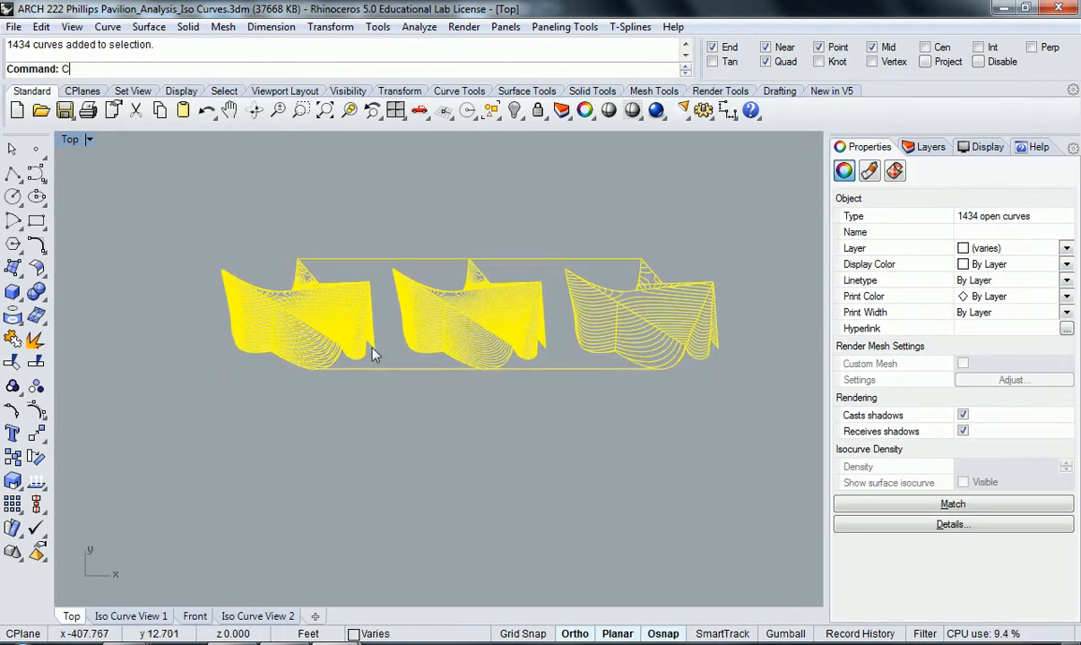
key("space")
left_click(391, 431)
right_click_drag(390, 452, 354, 254)
left_click(381, 494)
key("Escape")
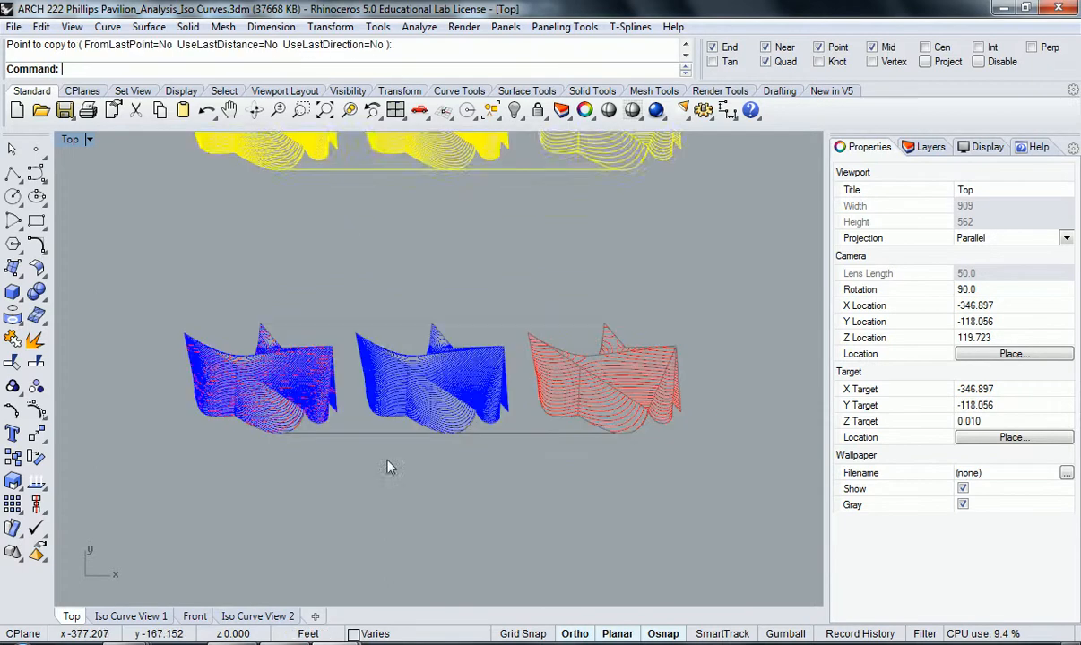
Draw a 1' horizontal reference line just above the copied row of iso-curve drawings.
type("Line")
key("space")
left_click(349, 336)
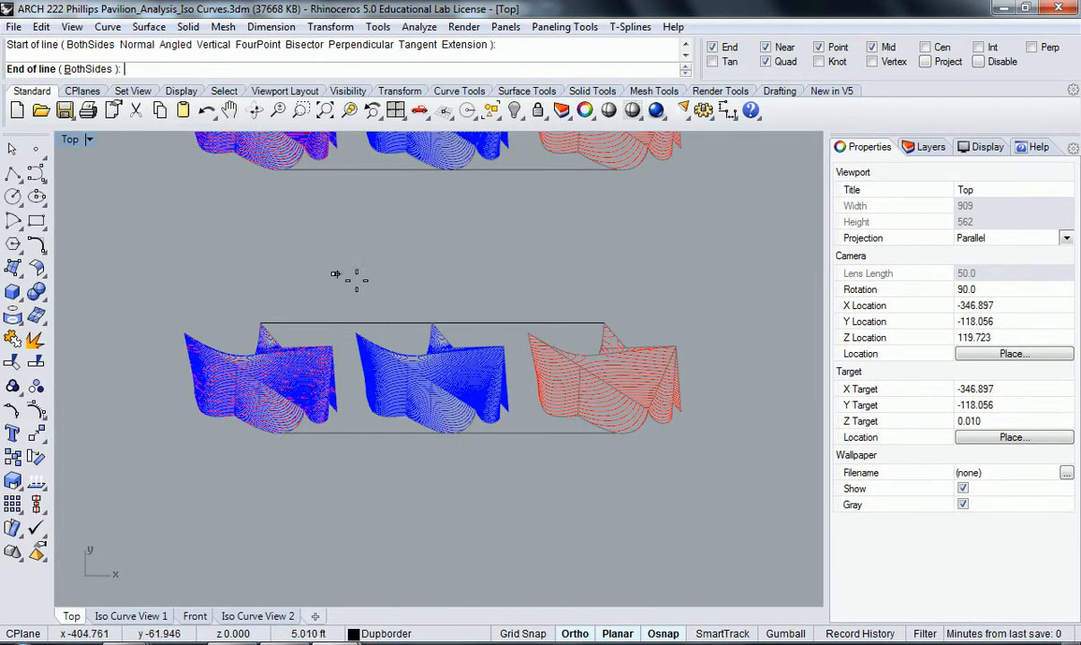
type("1'")
key("Return")
Draw a 1/16" line along the 1' reference line, starting at its left end.
left_click(365, 287)
left_click_drag(366, 301, 278, 245)
key("Return")
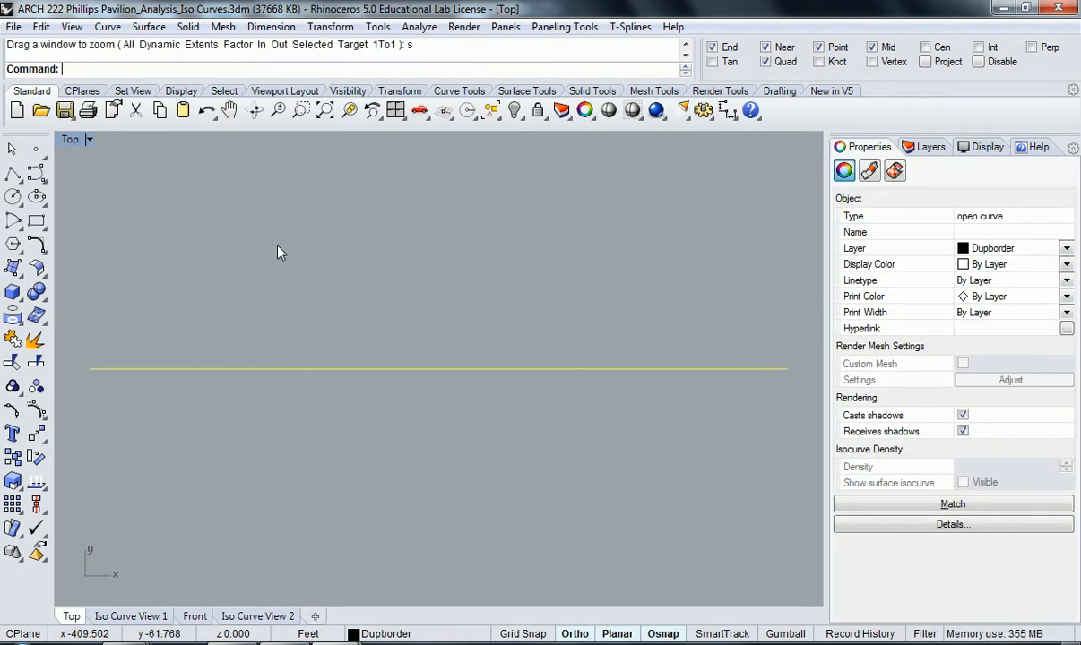
type("line")
key("Return")
left_click(101, 368)
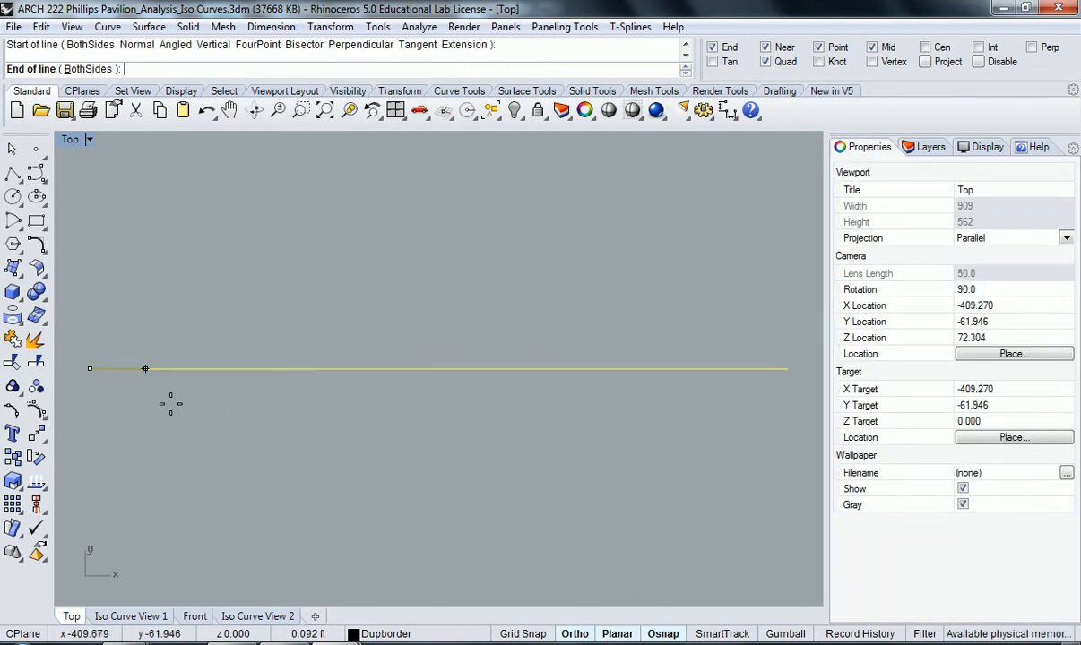
type("1/16\"")
key("Return")
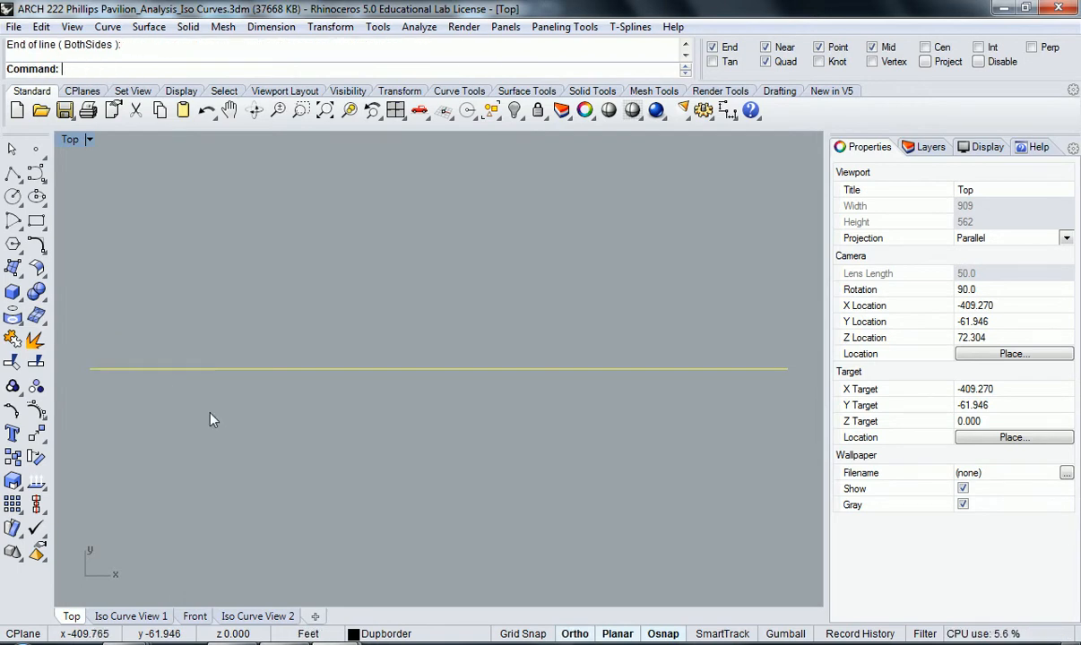
Scale the copied row by reference from the lines' shared left end, reducing the 1' length to 1/16".
scroll(191, 404, "down", 8)
scroll(255, 455, "down", 20)
right_click_drag(274, 462, 297, 352)
left_click_drag(98, 366, 97, 363)
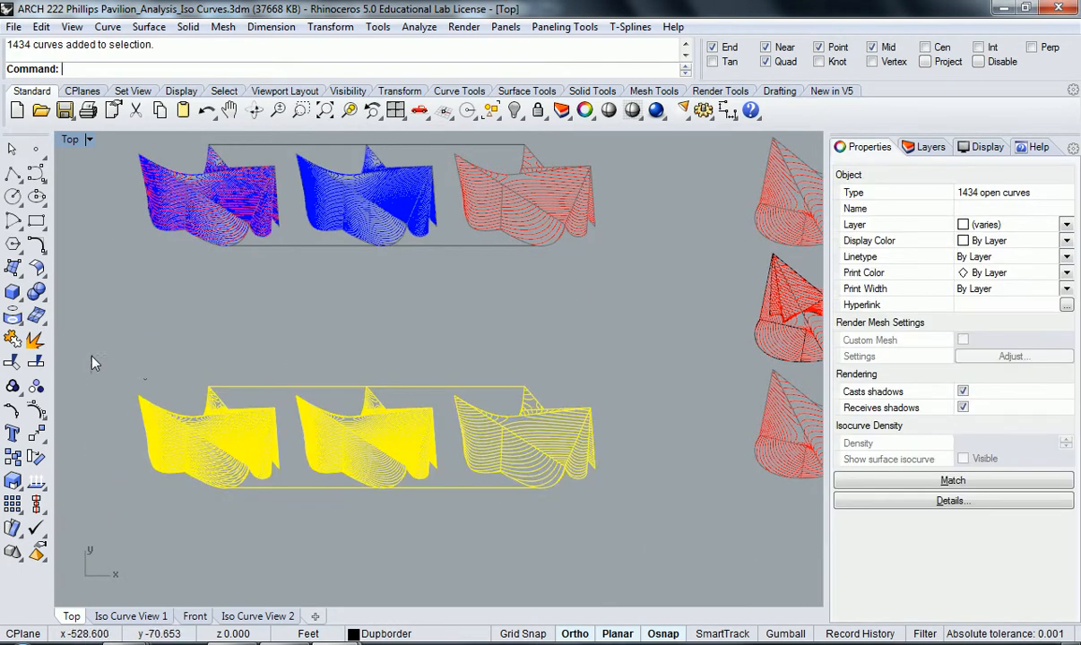
key("Return")
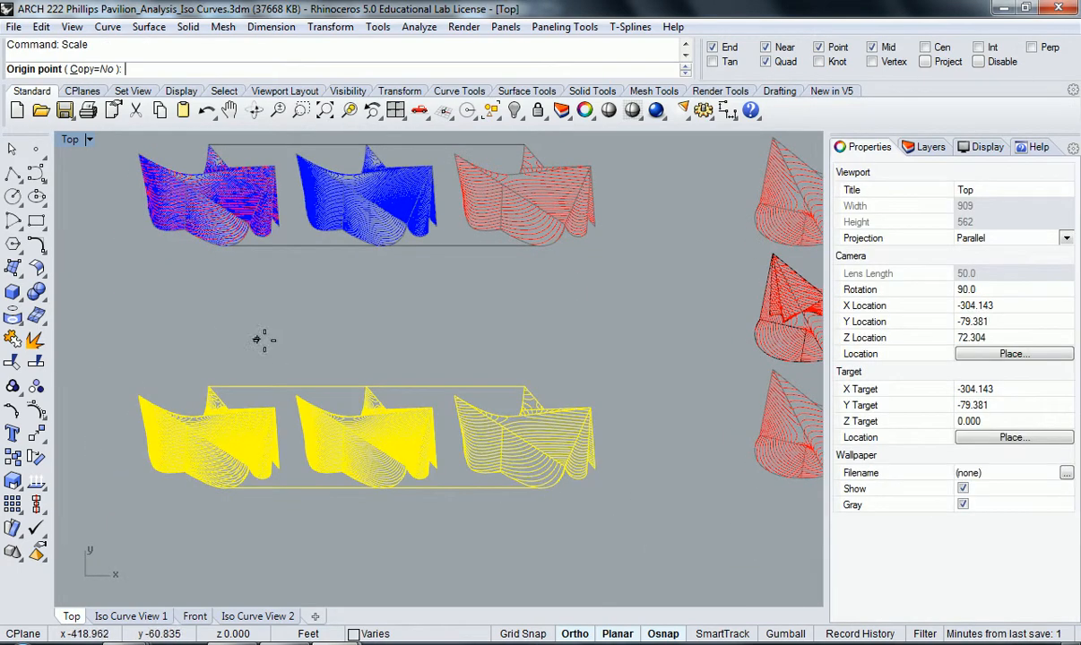
scroll(287, 351, "up", 10)
scroll(273, 318, "up", 5)
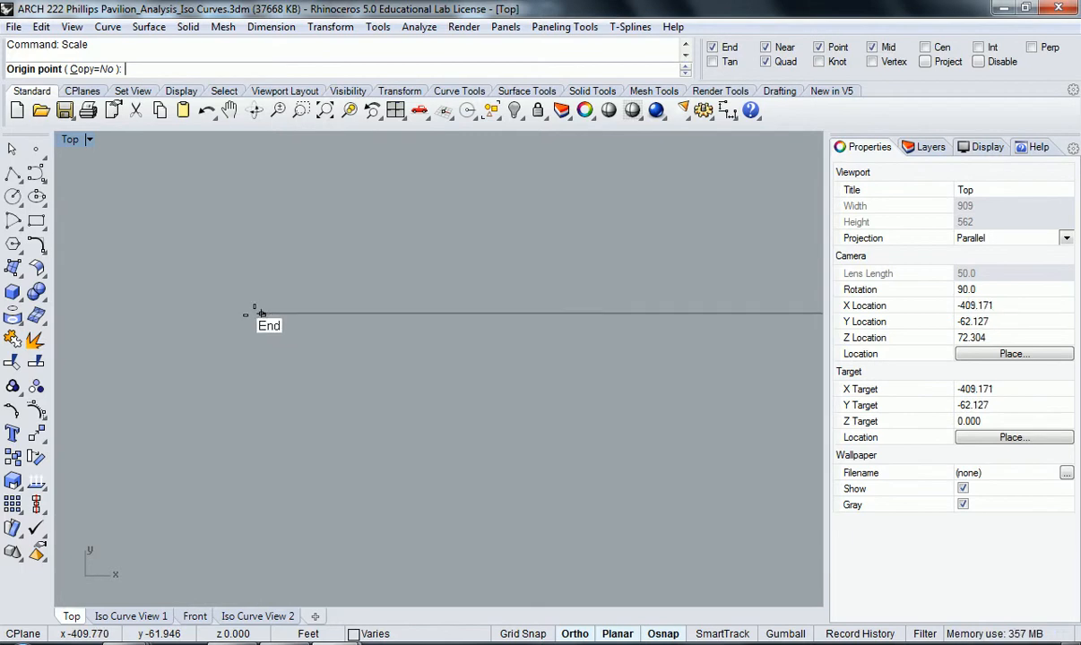
left_click(294, 280)
scroll(321, 343, "down", 15)
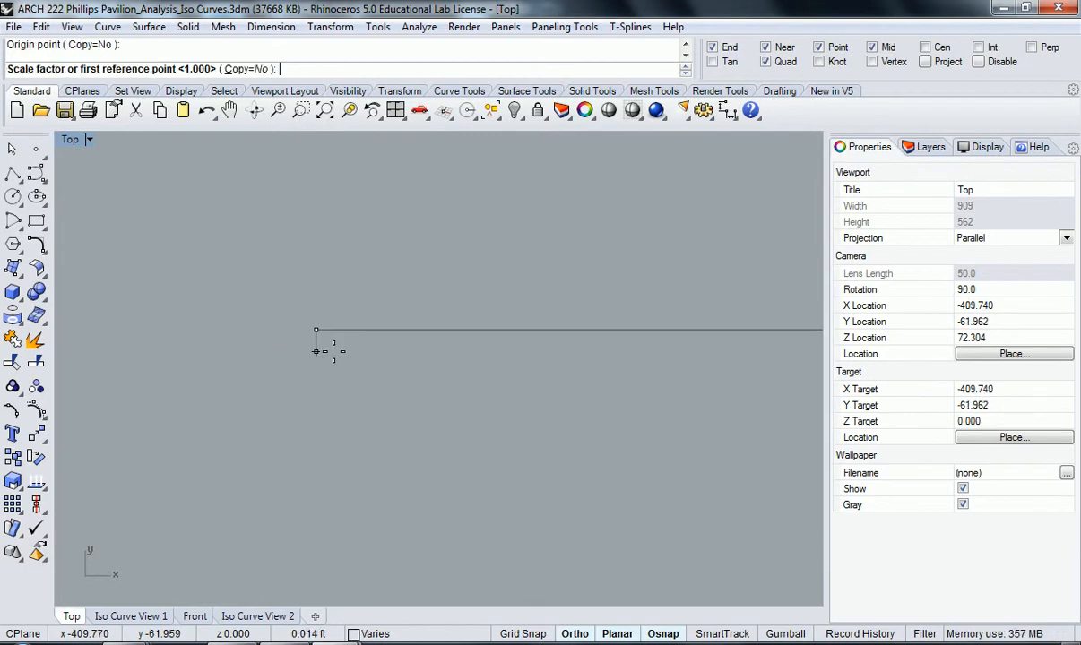
right_click_drag(764, 363, 488, 352)
right_click_drag(646, 358, 591, 353)
left_click(581, 320)
right_click_drag(275, 343, 604, 363)
scroll(362, 356, "up", 18)
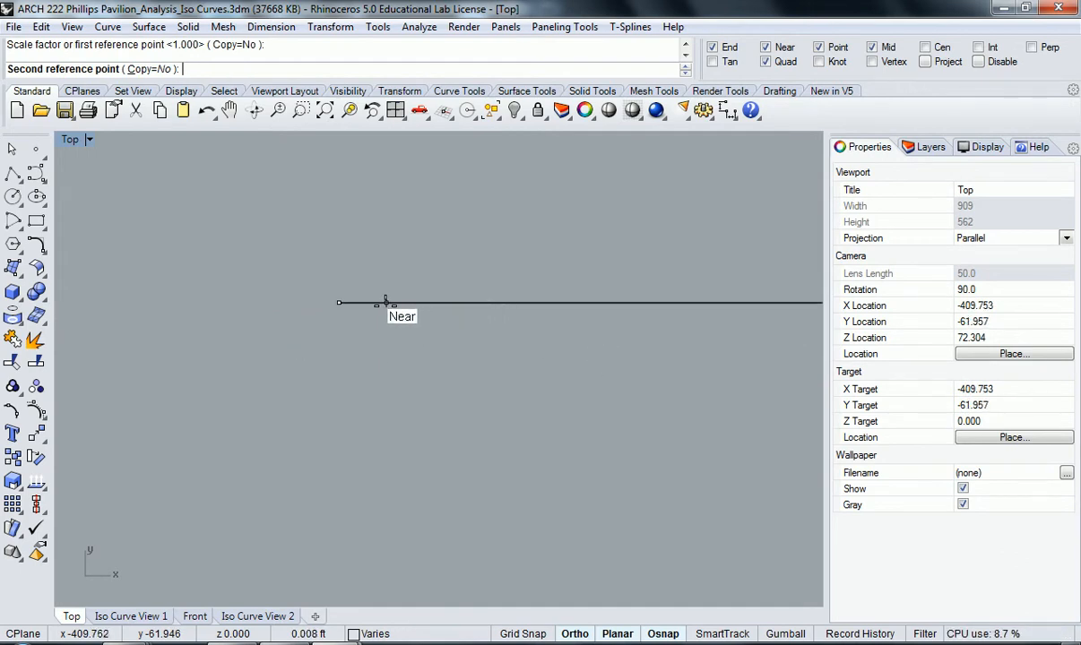
left_click(368, 303)
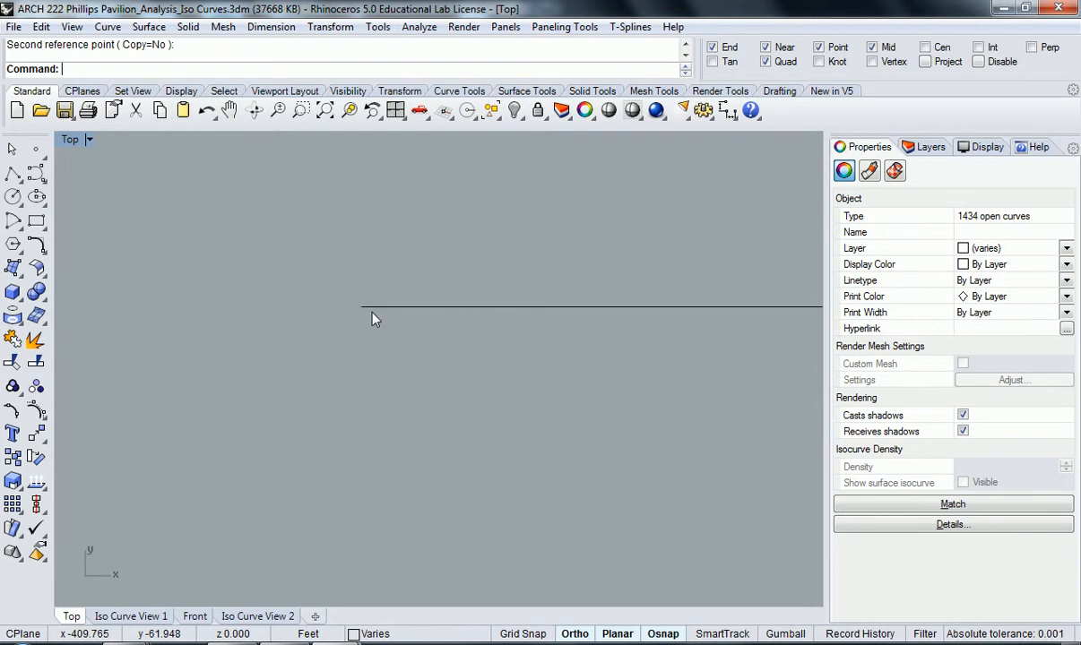
Delete the reference line above the scaled-down row of iso-curve drawings.
scroll(401, 345, "down", 14)
right_click_drag(401, 348, 344, 312)
scroll(363, 310, "up", 4)
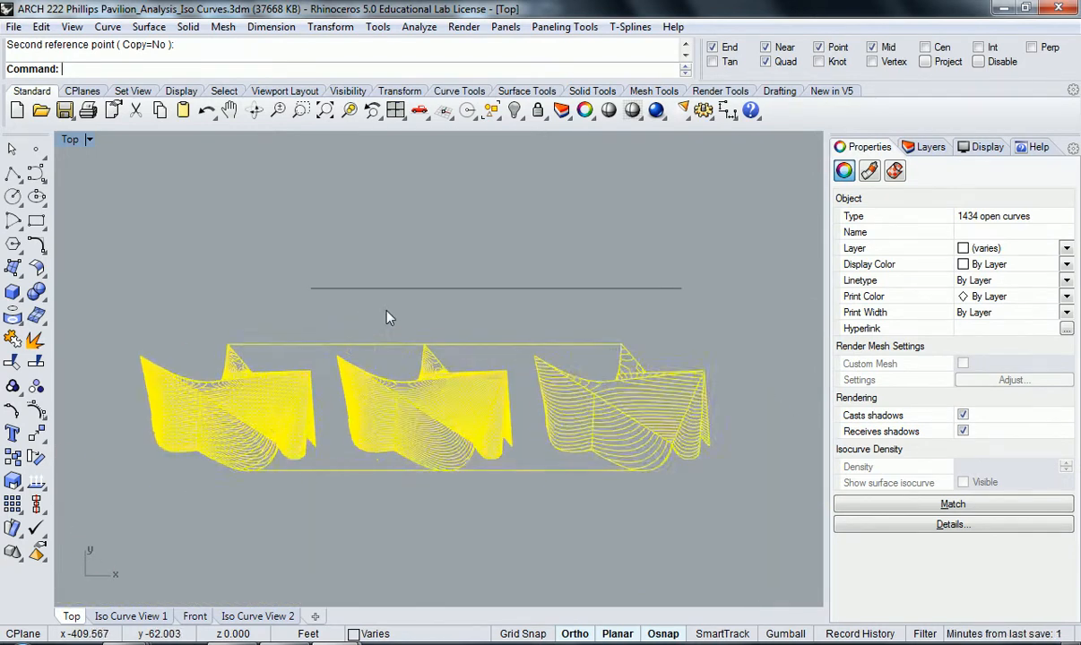
left_click(432, 314)
left_click(311, 287)
key("Delete")
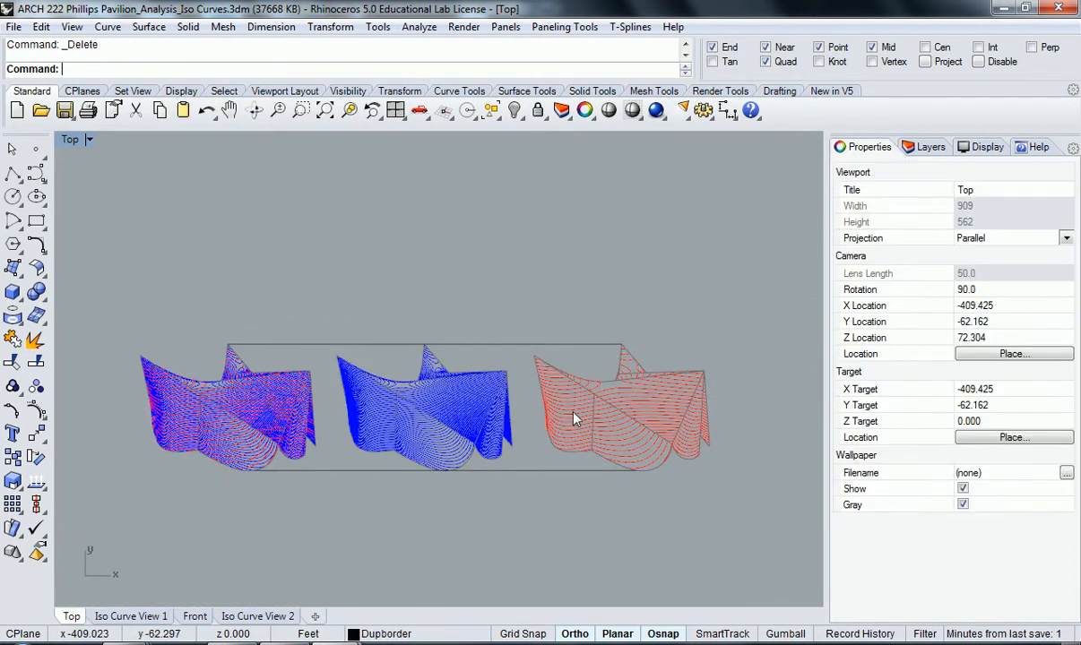
Copy the scaled row of three iso-curve drawings and paste it into the 11x17 board layout file.
left_click_drag(186, 328, 118, 299)
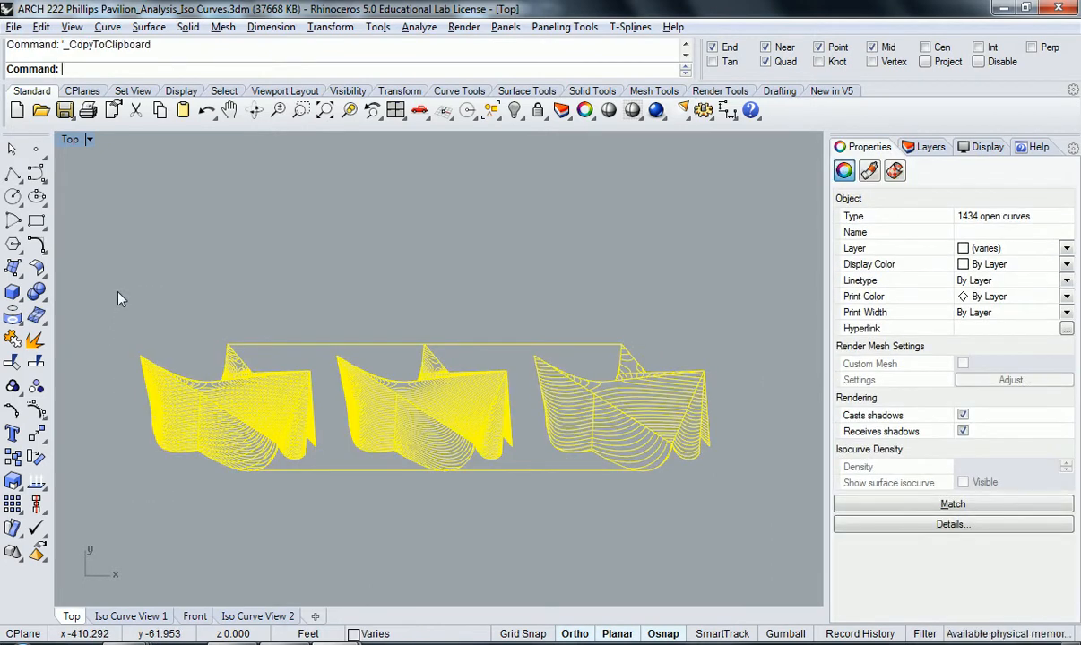
key("alt+Tab")
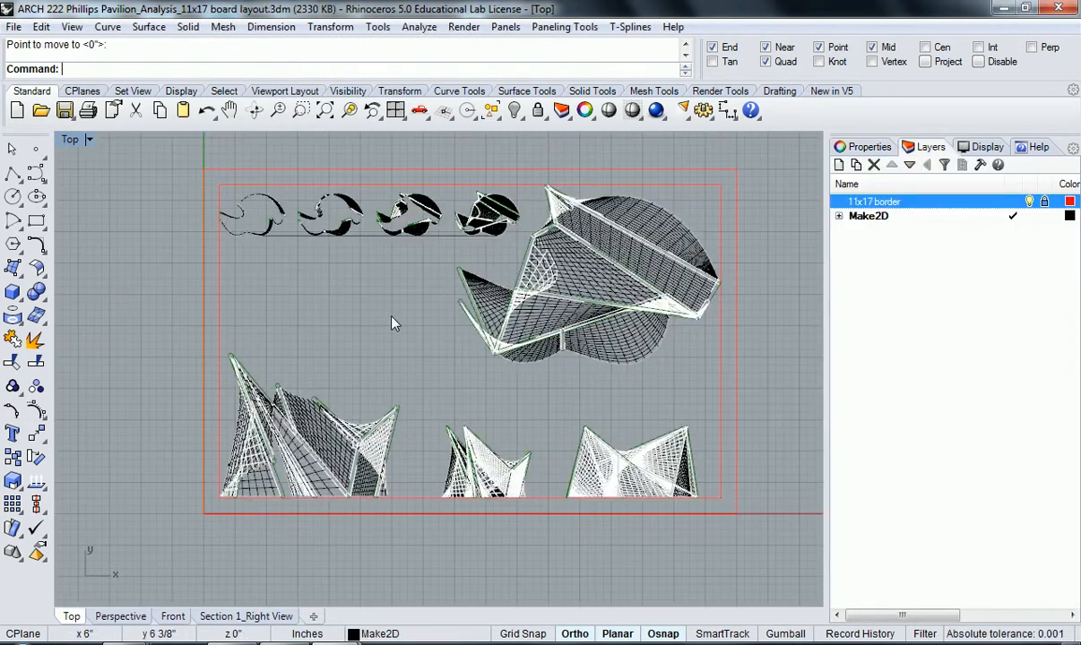
scroll(392, 322, "down", 4)
key("ctrl+v")
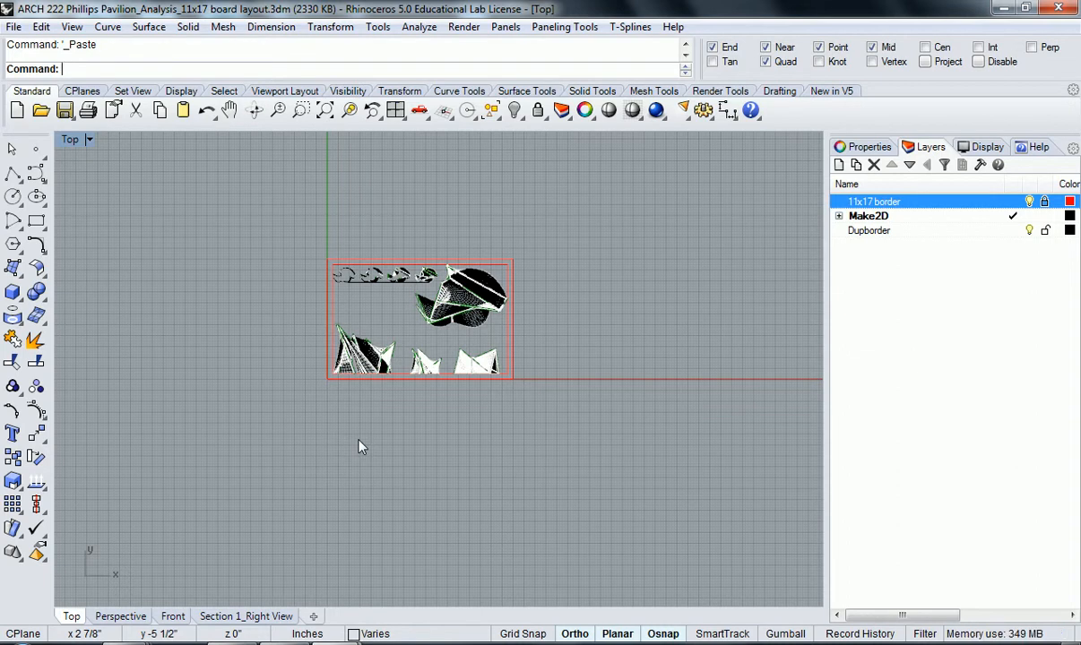
Group the pasted iso-curve drawings in the board layout file.
key("Return")
type("s")
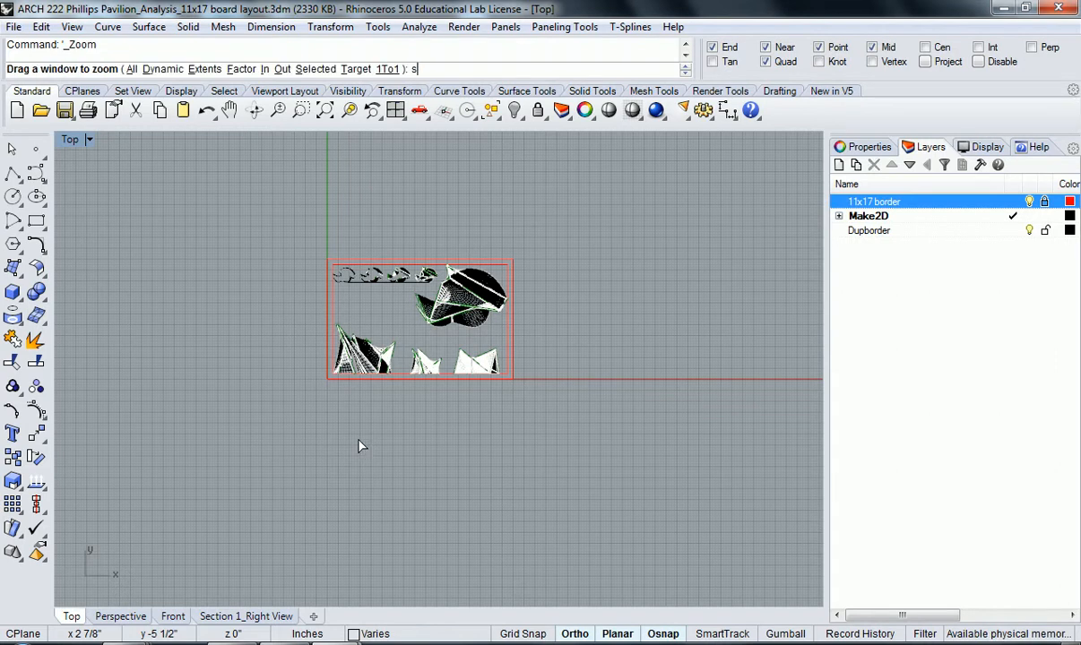
key("Return")
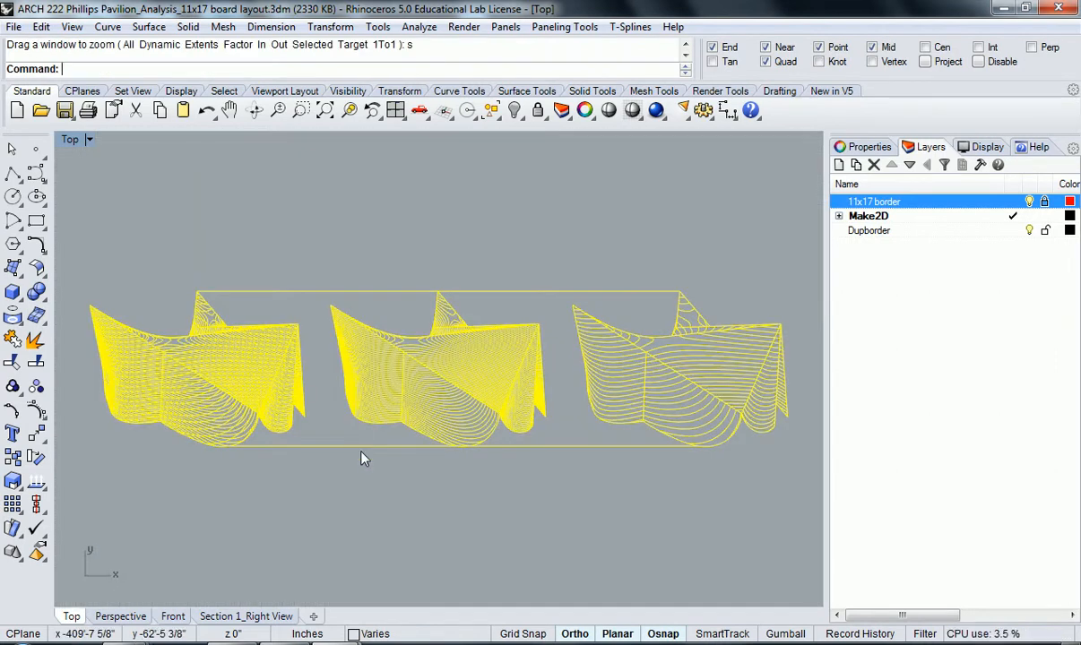
type("Group")
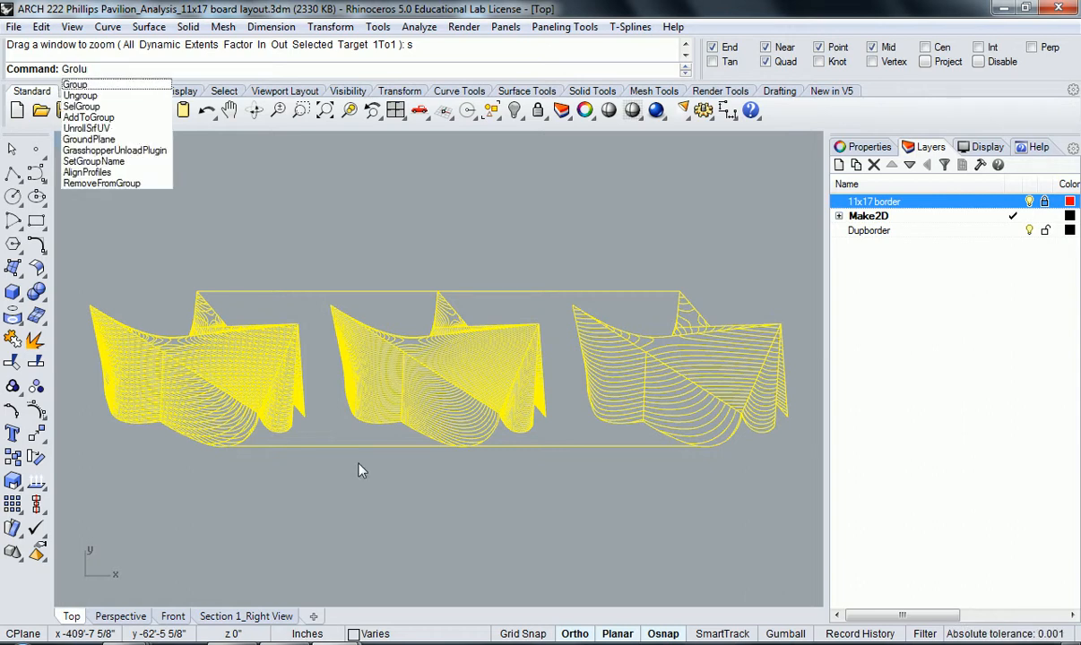
key("Return")
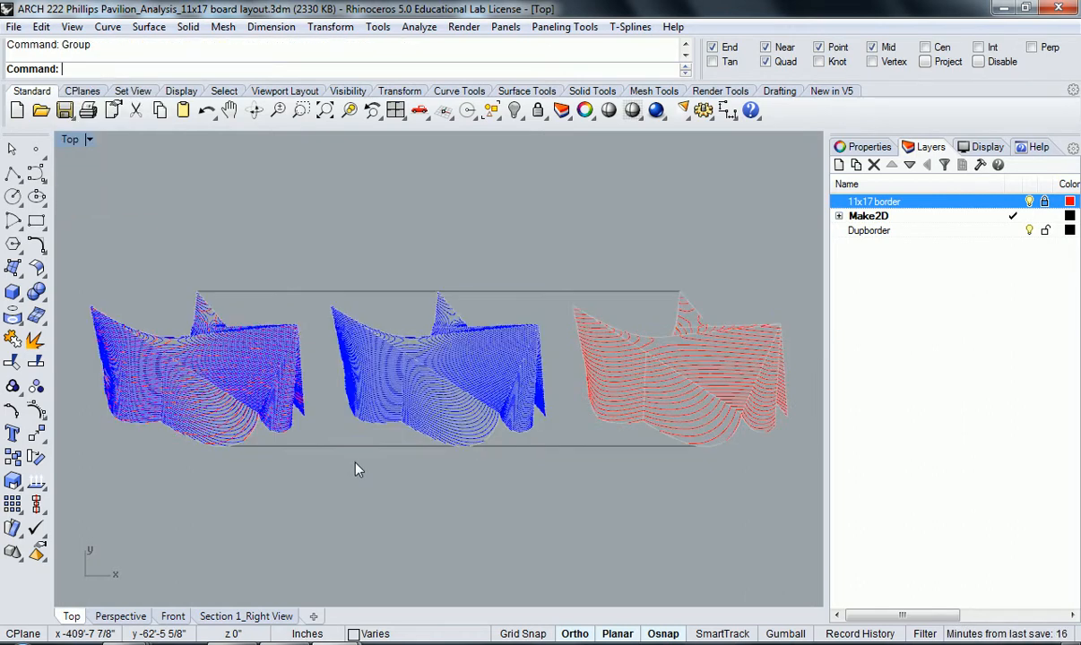
Move the iso-curve group from a point on its lower guide line to 0,0.
left_click(260, 432)
type("m")
key("Return")
left_click(350, 446)
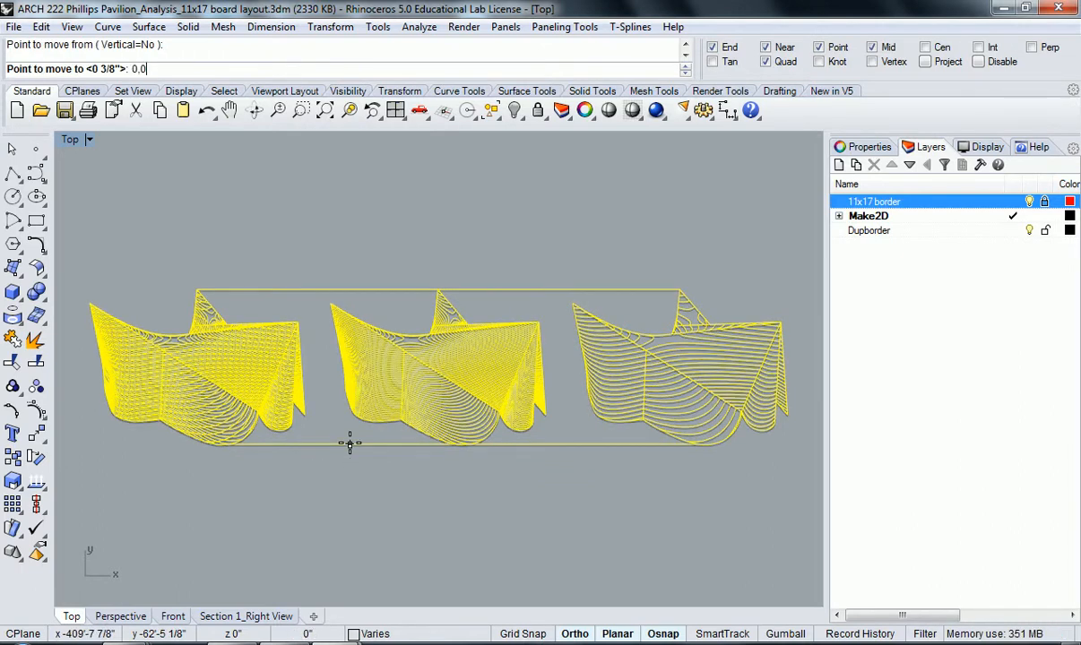
key("Return")
Move the iso-curve group down so it sits just below the board's lower border.
type("z")
key("Return")
type("s")
key("Return")
scroll(425, 455, "down", 3)
right_click_drag(404, 451, 406, 403)
scroll(343, 418, "up", 4)
scroll(406, 403, "down", 4)
type("m")
key("Return")
left_click(414, 409)
scroll(415, 489, "up", 2)
left_click(405, 509)
scroll(394, 489, "up", 3)
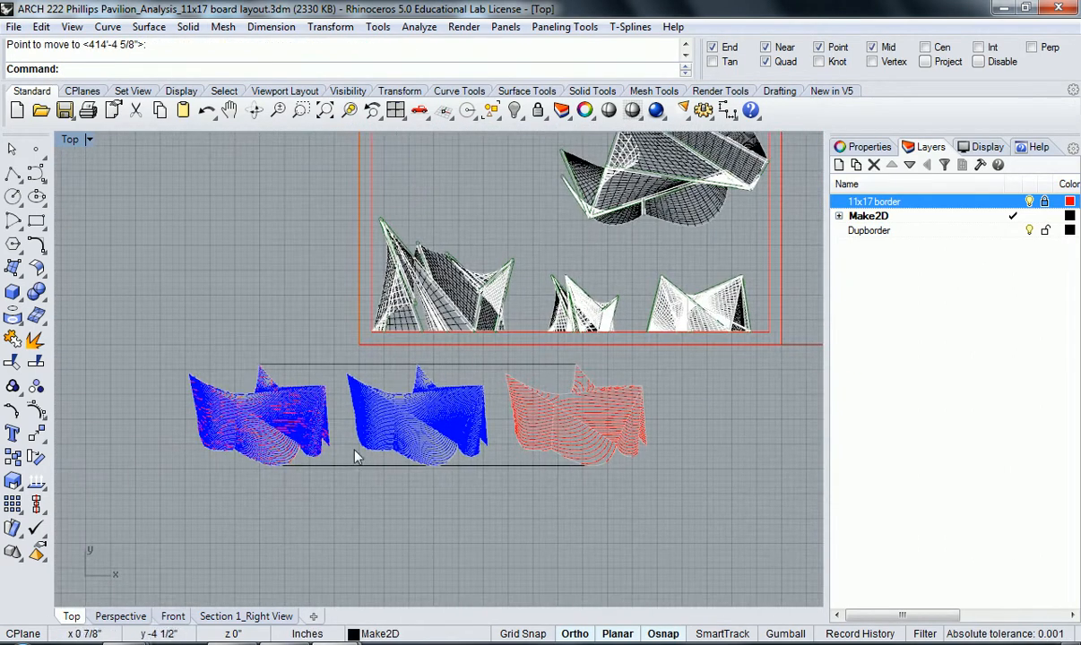
Scale the iso-curve group by a factor of .5 from a point on its lower guide line.
left_click(423, 465)
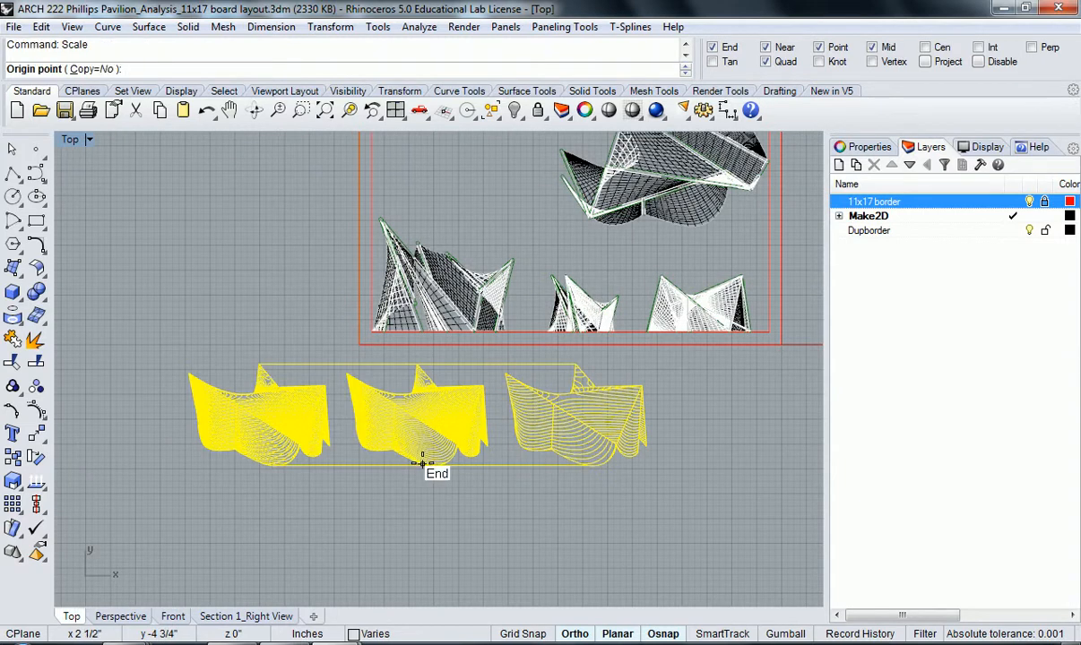
left_click(363, 466)
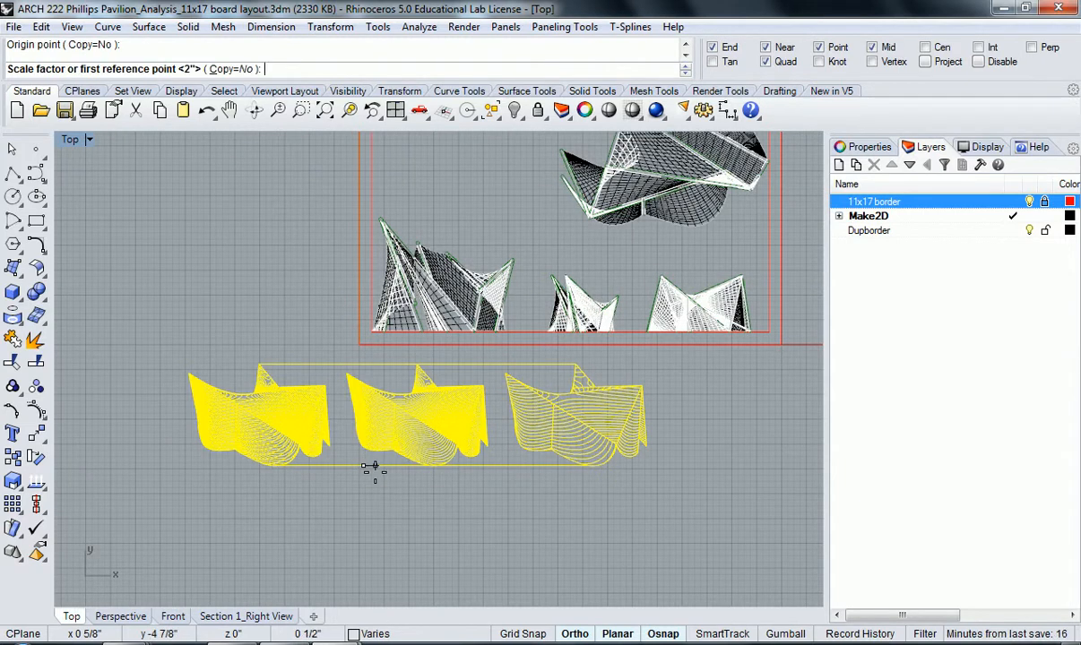
key("Return")
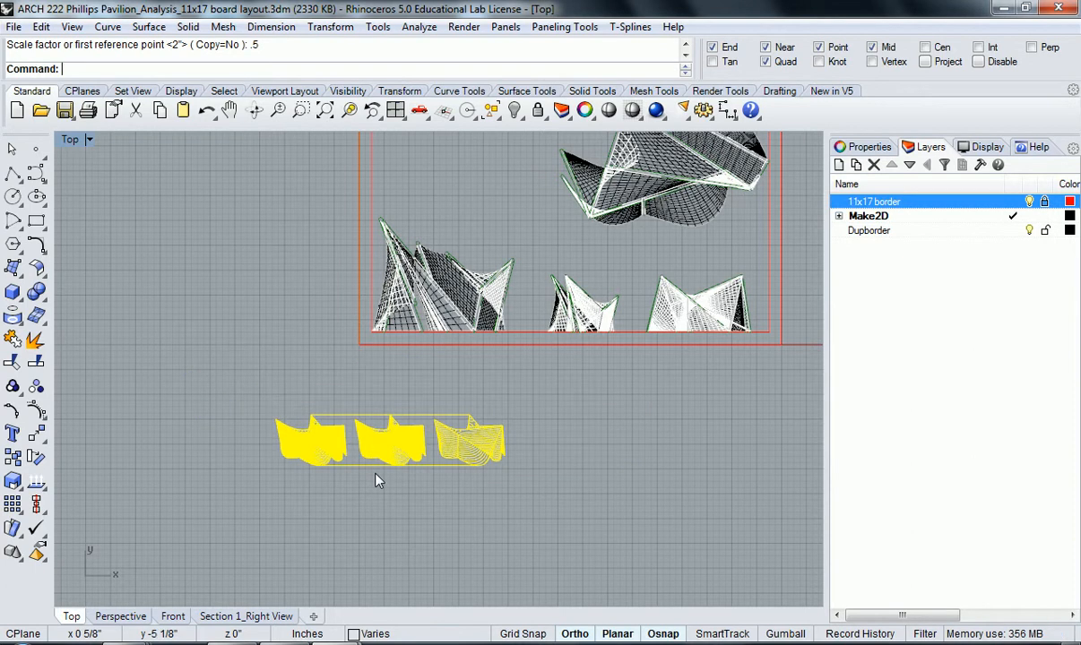
Move the reduced iso-curve group about 10 1/4" to the right, beneath the board's right half.
right_click_drag(393, 433, 360, 505)
type("m")
key("Return")
right_click_drag(435, 518, 375, 482)
left_click(392, 493)
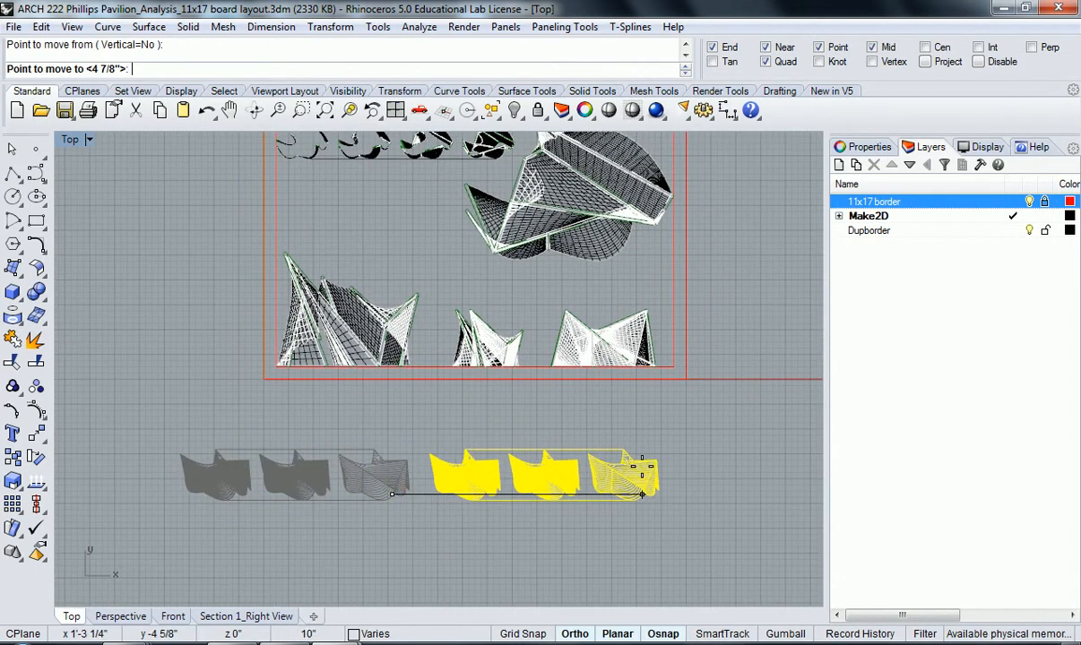
left_click(649, 468)
Move the two smaller elevations together straight up about 5" from the lower margin.
right_click_drag(608, 408, 622, 469)
left_click(597, 407)
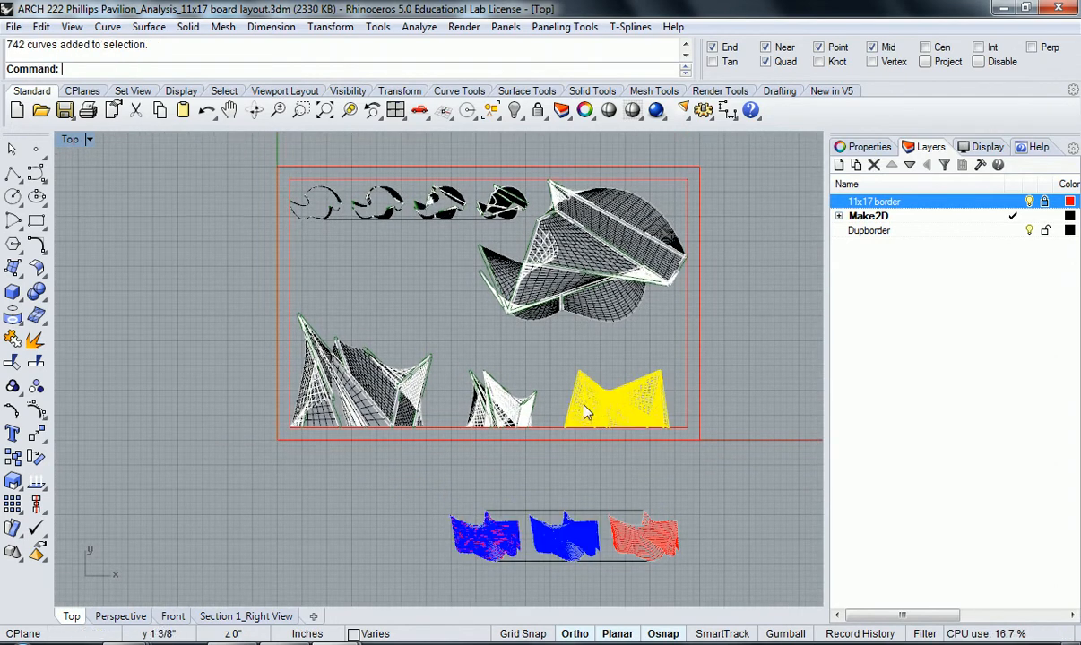
right_click_drag(548, 422, 552, 466)
scroll(550, 453, "up", 4)
right_click(543, 442)
left_click(517, 478)
right_click_drag(510, 396, 543, 485)
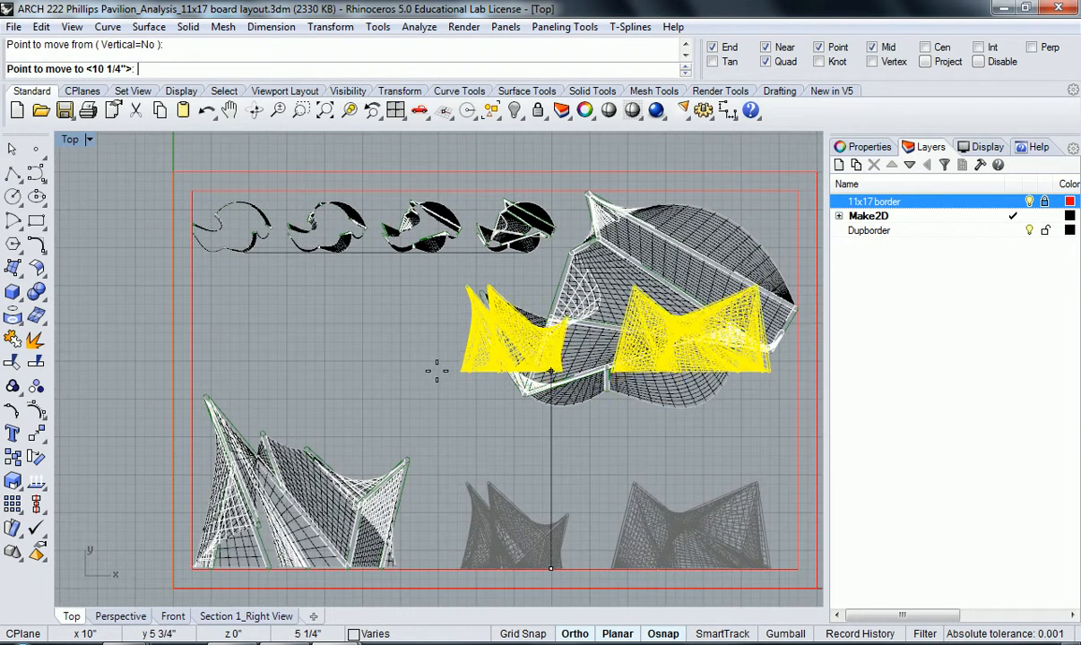
left_click(431, 376)
Move the two elevations about 7 1/2" left, under the row of four small plans.
right_click(471, 430)
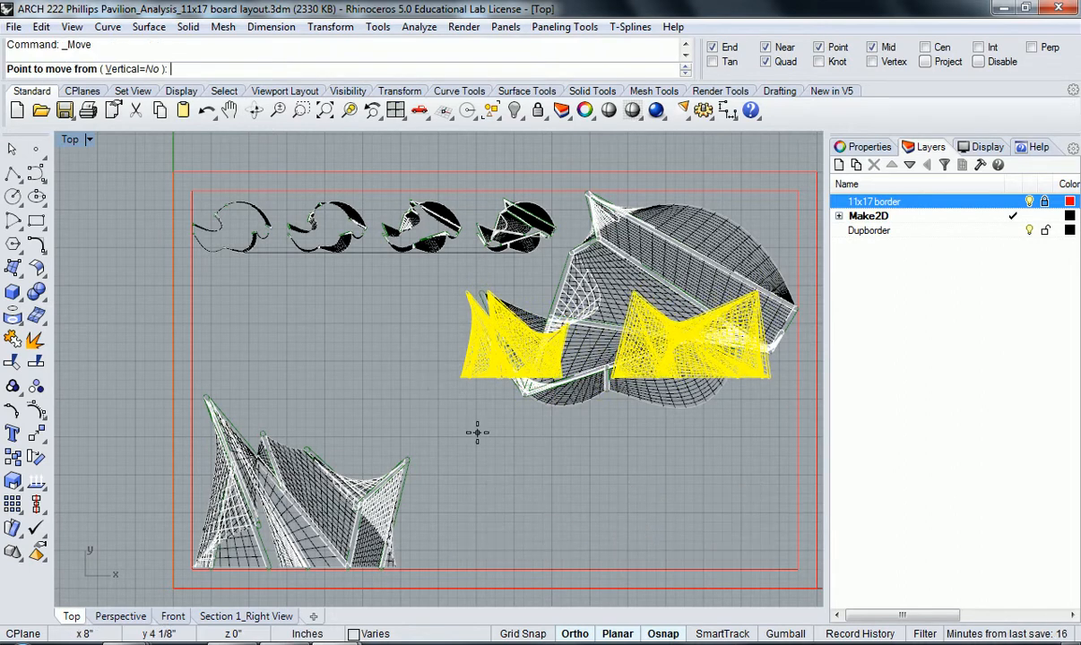
left_click(474, 431)
scroll(190, 427, "up", 2)
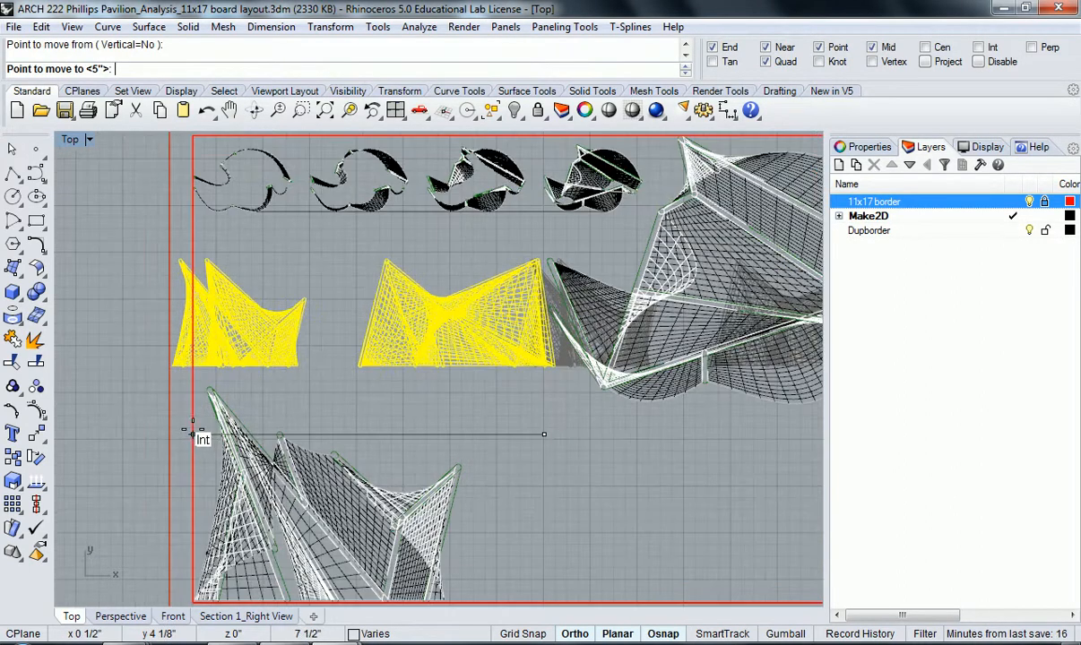
left_click(190, 427)
Move the narrower elevation right so its left edge sits just inside the board's left margin.
scroll(257, 410, "up", 2)
left_click(289, 395)
right_click_drag(313, 408, 347, 419)
right_click(340, 427)
left_click(338, 431)
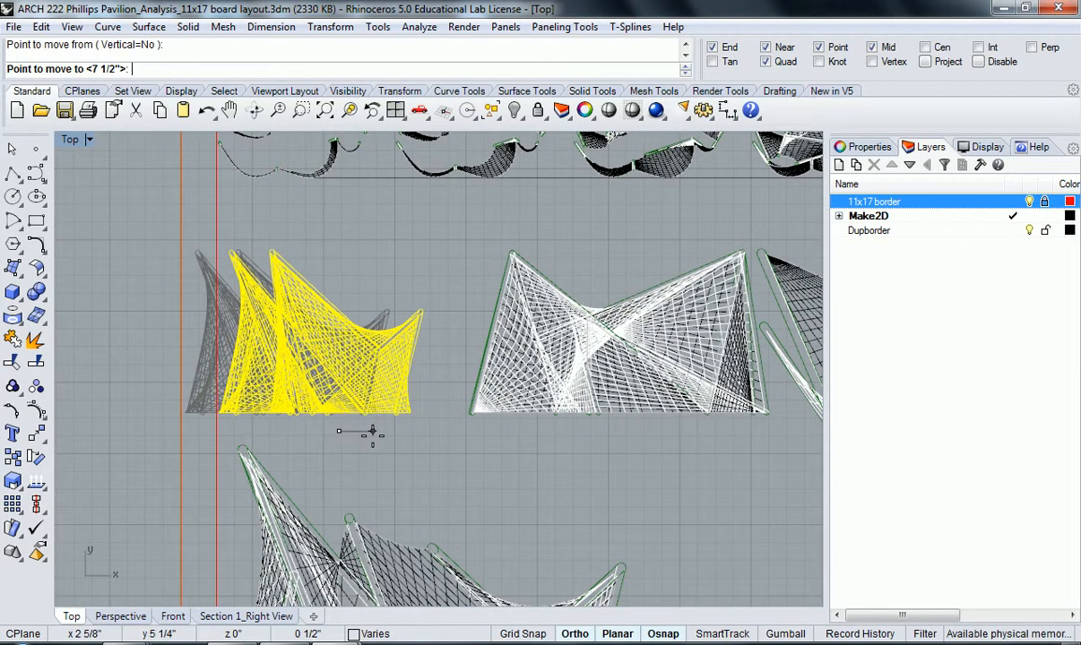
left_click(351, 412)
Nudge the wider elevation about 1/4" left, away from the large plan.
scroll(352, 412, "down", 4)
left_click(491, 374)
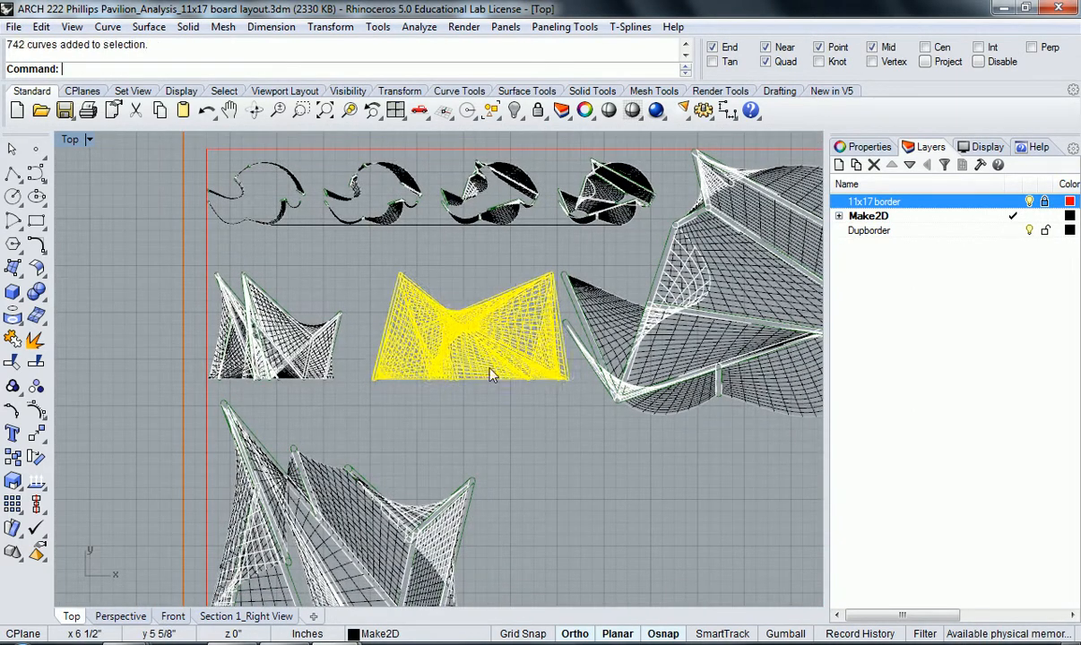
right_click(507, 386)
left_click(553, 421)
left_click(542, 422)
mouse_move(590, 425)
right_mouse_down()
mouse_move(513, 411)
mouse_move(540, 405)
right_mouse_up()
Move the iso-curve group about 5 3/4" up into the empty area below the large plan.
scroll(513, 412, "down", 2)
scroll(669, 315, "up", 2)
mouse_move(668, 315)
right_mouse_down()
mouse_move(635, 344)
mouse_move(630, 307)
mouse_move(596, 323)
mouse_move(586, 281)
right_mouse_up()
scroll(634, 344, "down", 4)
scroll(596, 329, "down", 2)
left_click(639, 528)
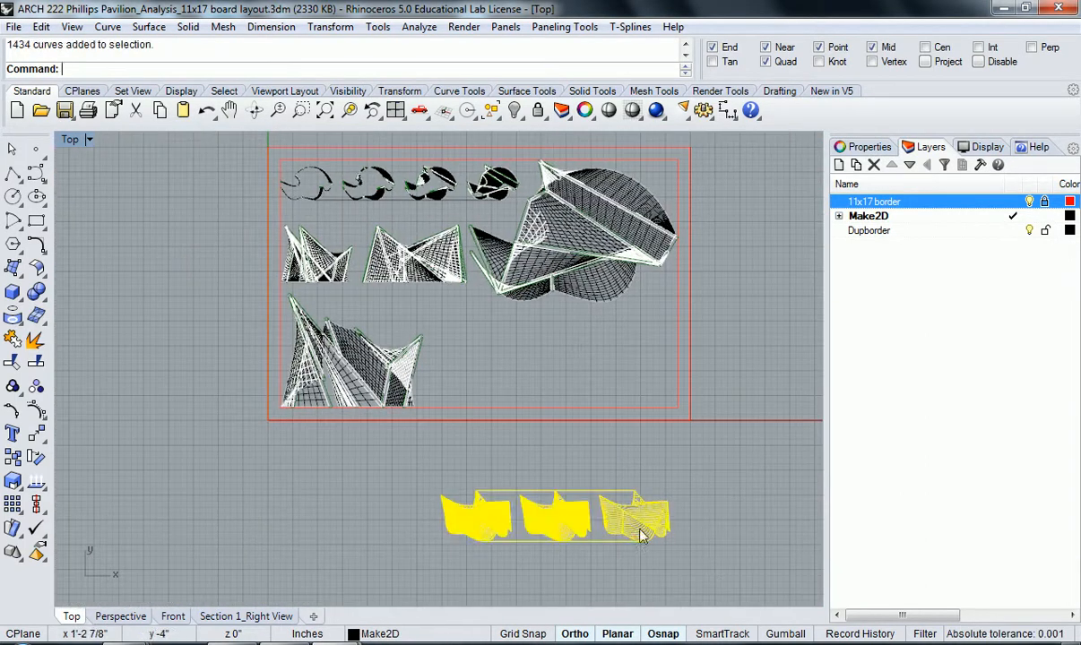
right_click_drag(703, 528, 686, 525)
right_click(688, 524)
left_click(730, 516)
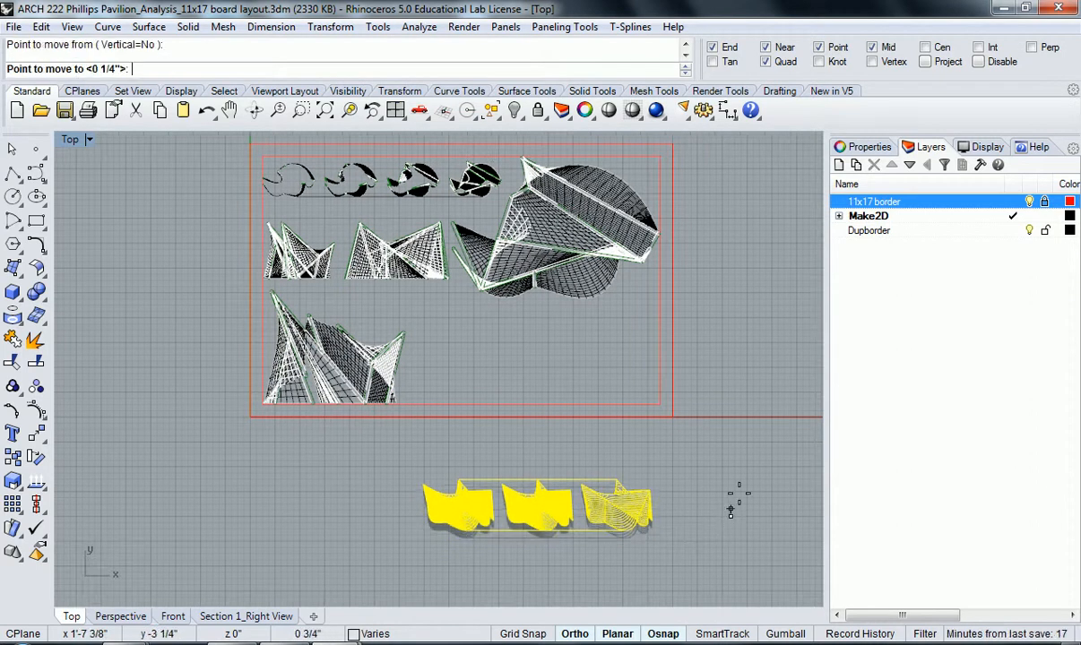
left_click(732, 373)
key("Escape")
Move the iso-curve group about 3/8" down so its lower guide line meets the board's lower margin.
scroll(459, 385, "up", 3)
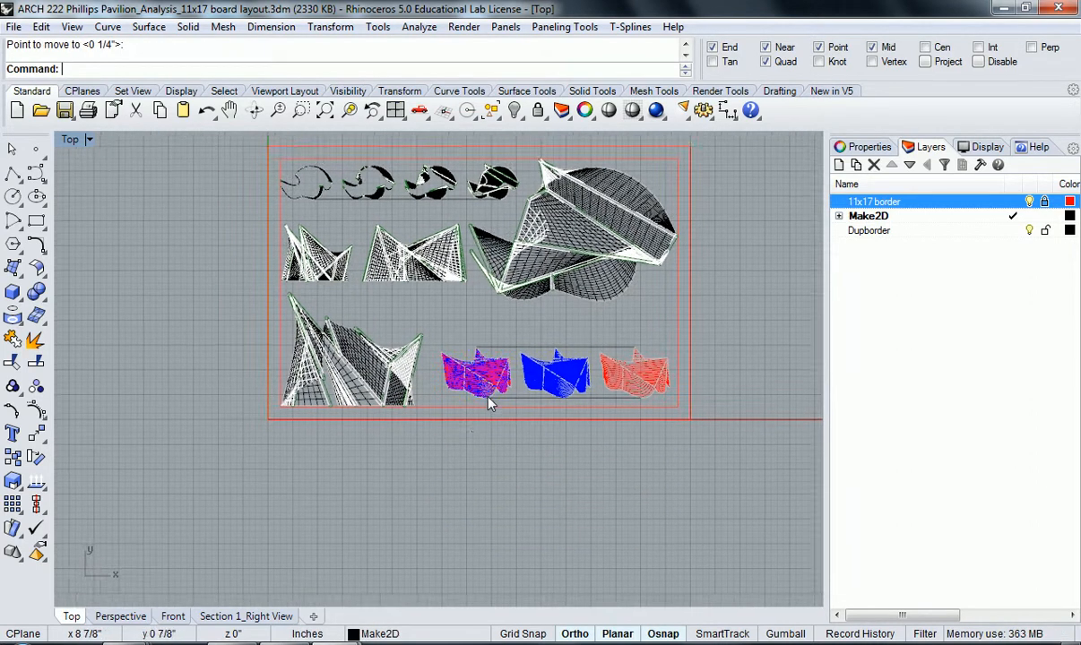
left_click(448, 400)
scroll(439, 405, "up", 3)
right_click(440, 419)
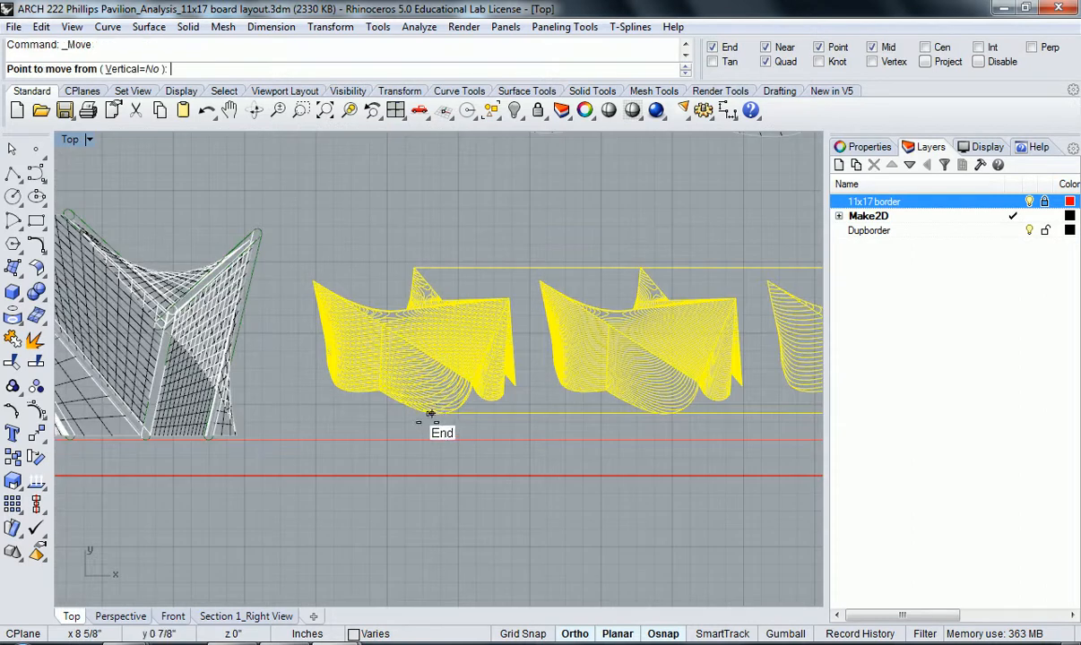
scroll(443, 426, "up", 2)
left_click(458, 413)
left_click(471, 452)
scroll(461, 436, "down", 5)
scroll(479, 439, "down", 3)
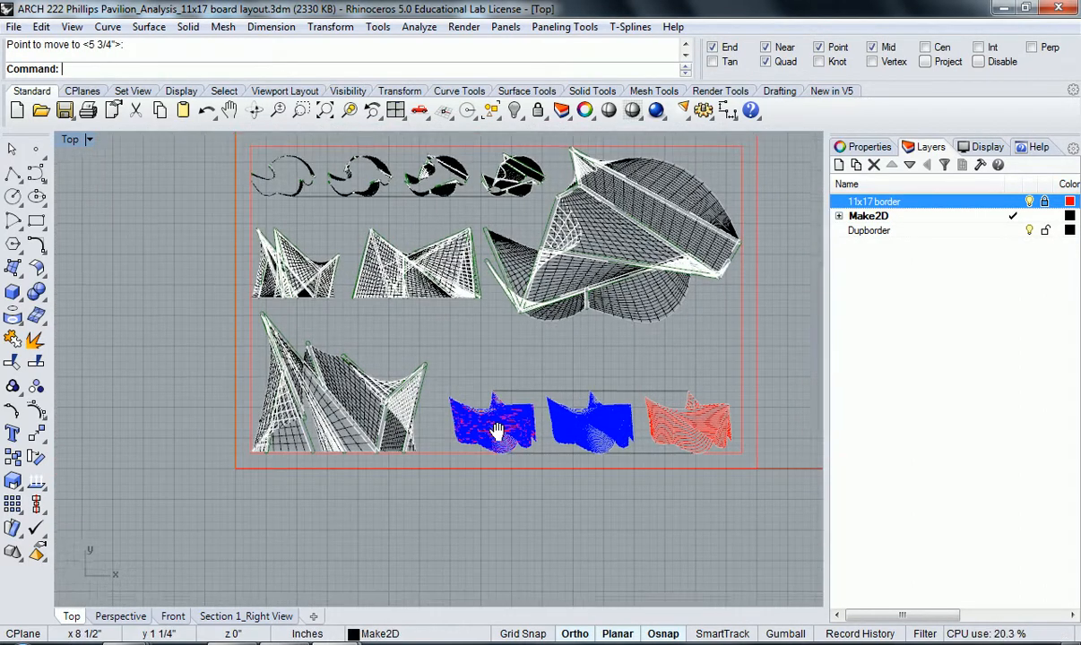
Move the iso-curve group about 3/8" right so the last drawing's edge meets the board's right margin.
left_click(689, 446)
right_click(672, 435)
scroll(646, 411, "up", 3)
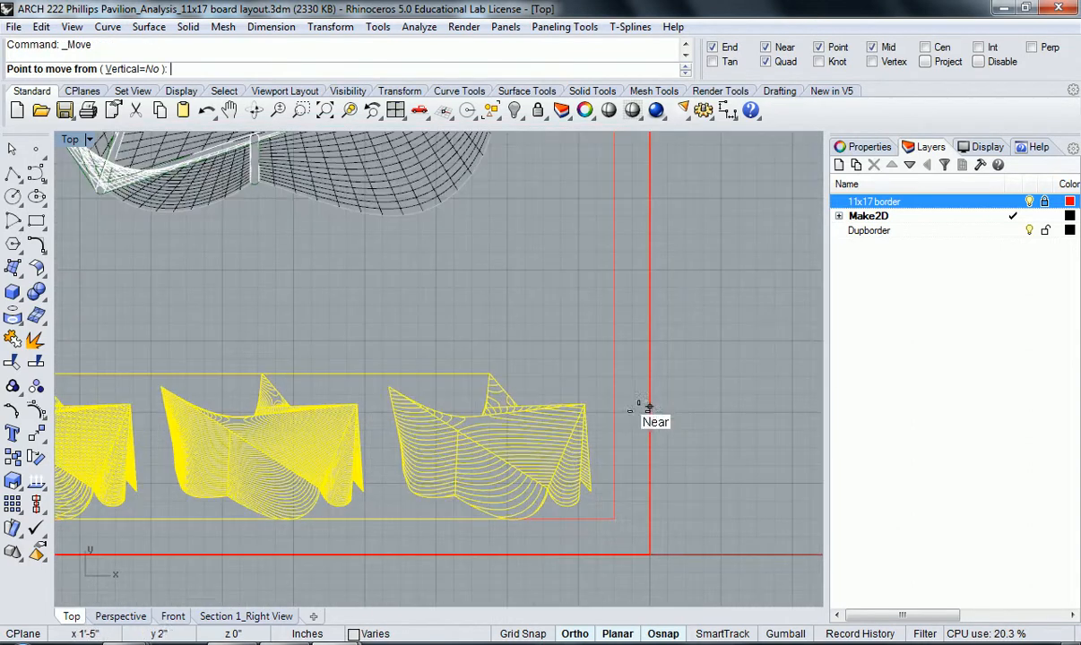
scroll(603, 453, "up", 2)
left_click(588, 577)
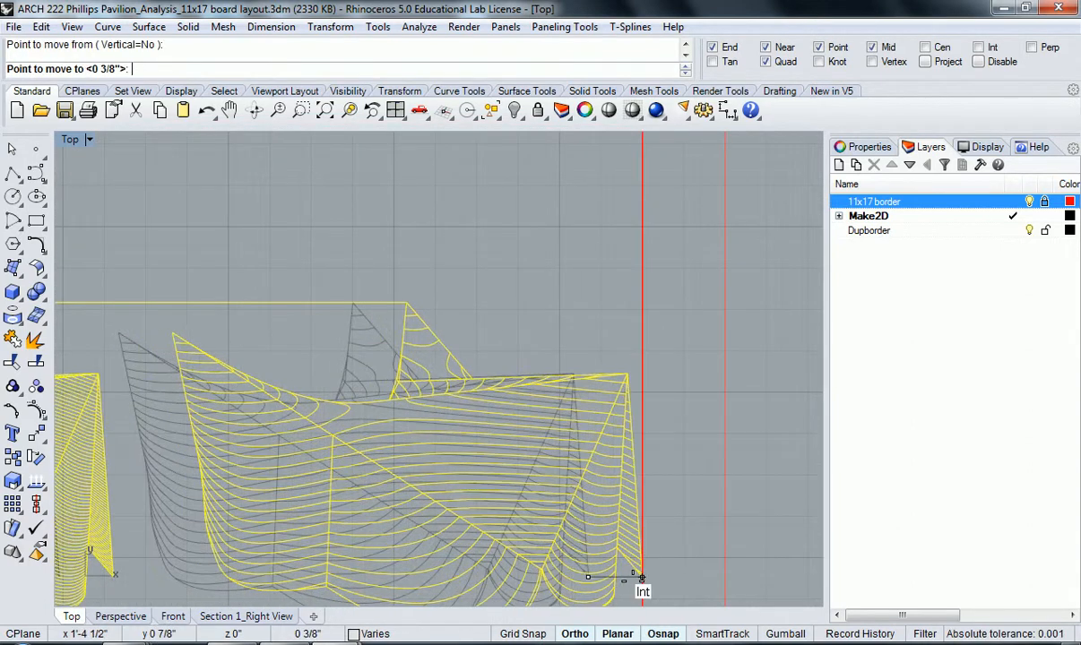
left_click(638, 579)
Try to move the large plan straight down from the board's upper margin.
scroll(459, 421, "down", 5)
right_click_drag(406, 421, 485, 436)
scroll(485, 437, "down", 4)
right_click_drag(485, 436, 538, 417)
scroll(530, 419, "up", 2)
left_click(506, 422)
left_click(574, 356)
right_click_drag(602, 362, 535, 335)
type("m")
key("Return")
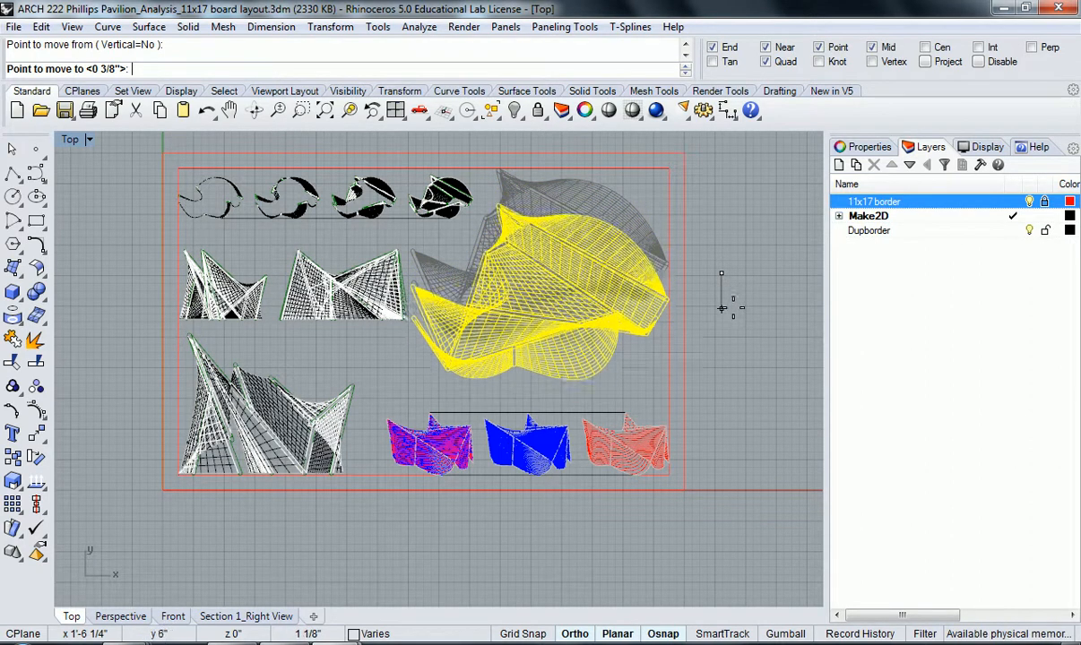
left_click(714, 305)
left_click(710, 303)
mouse_move(520, 344)
right_mouse_down()
mouse_move(613, 340)
mouse_move(429, 352)
mouse_move(428, 369)
right_mouse_up()
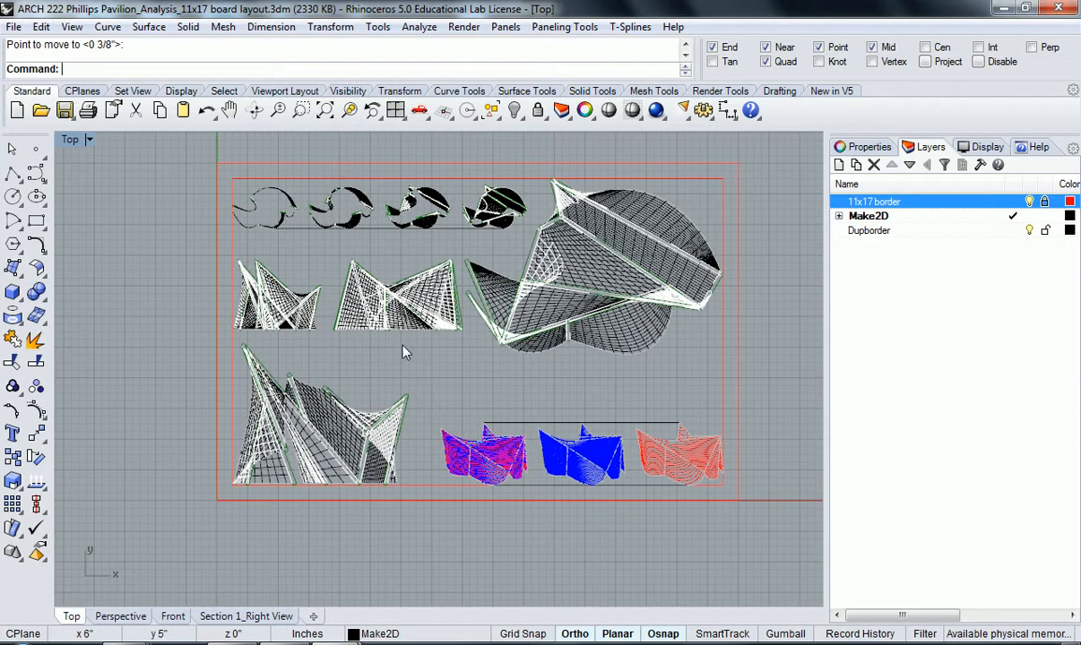
Move the row of four small plans and the two elevations about 1'-0 3/8" left, outside the board.
left_click(270, 305)
right_click_drag(323, 334, 345, 336)
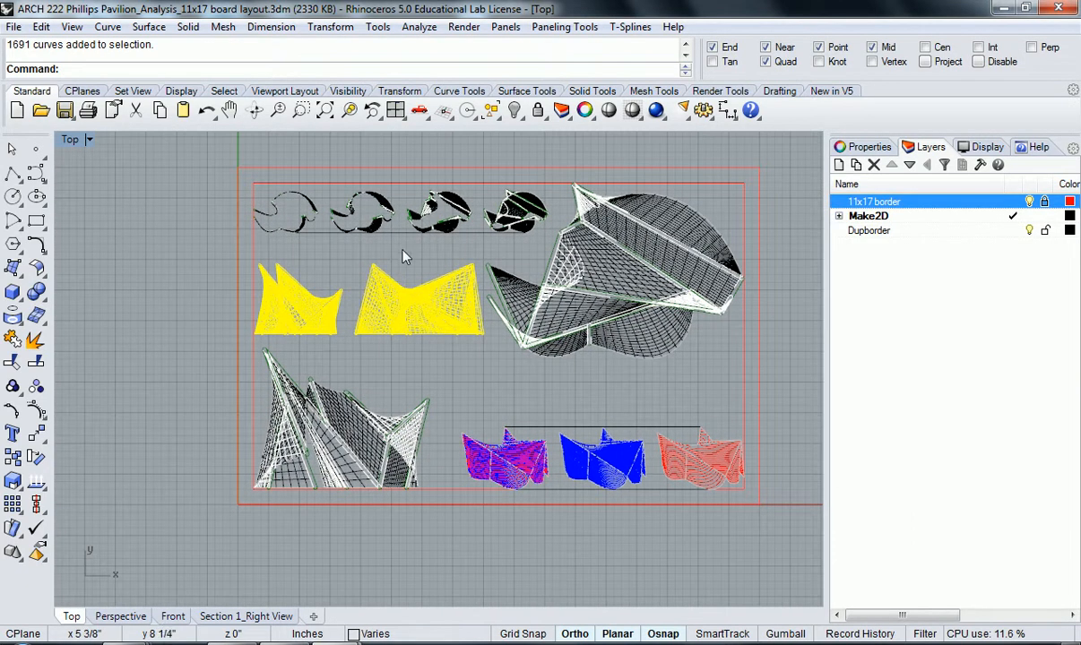
left_click(402, 233)
left_click(416, 310, "shift")
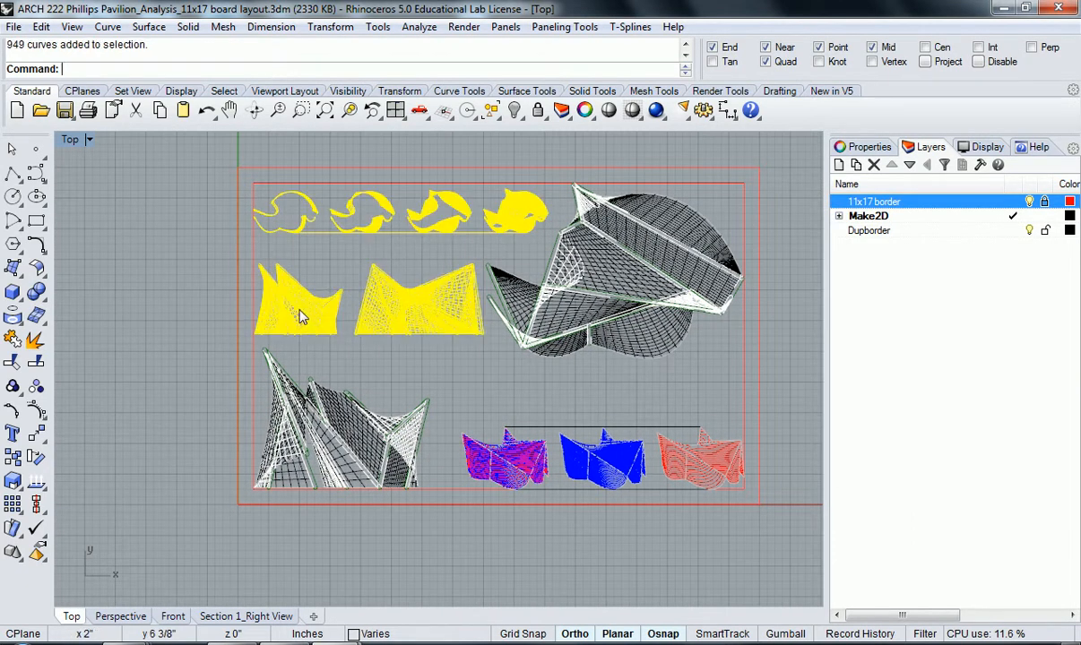
right_click_drag(295, 308, 329, 318)
type("m")
key("Return")
scroll(400, 313, "down", 4)
left_click(410, 310)
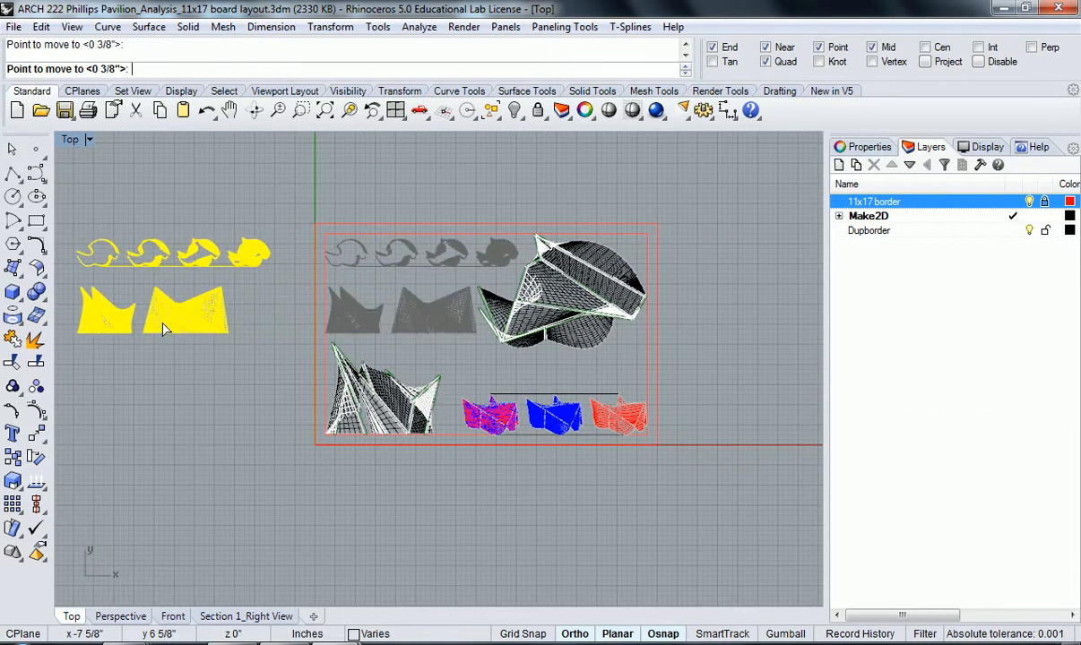
left_click(163, 311)
Move the large plan about 7 1/2" left so it sits against the board's left margin.
left_click(445, 330)
left_click(499, 328)
right_click_drag(516, 339, 520, 359)
type("m")
key("Return")
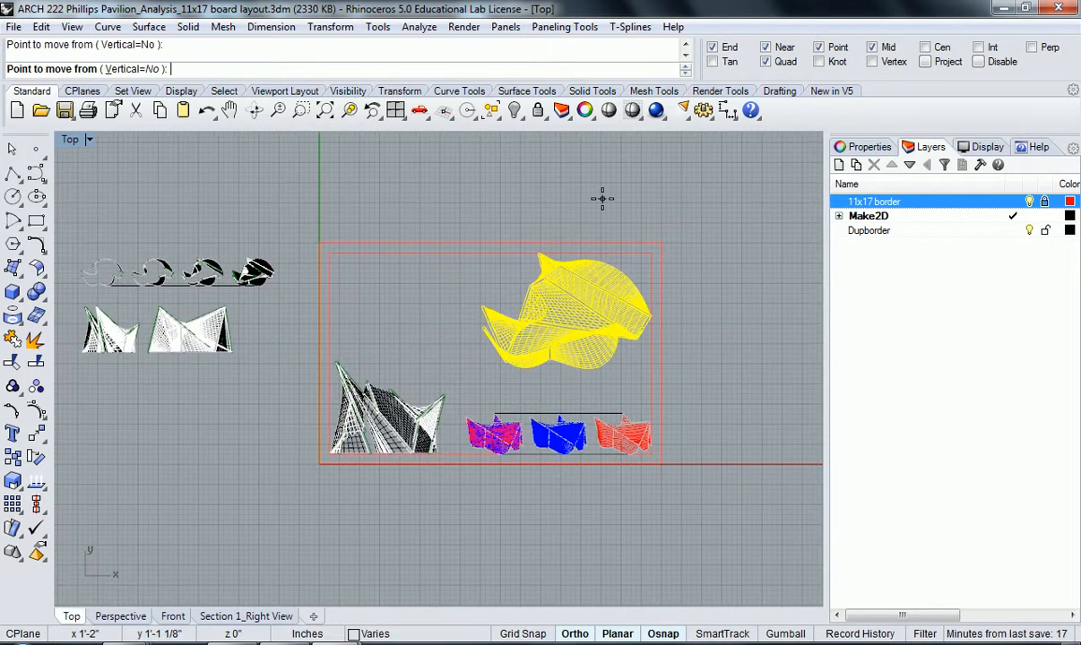
left_click(602, 199)
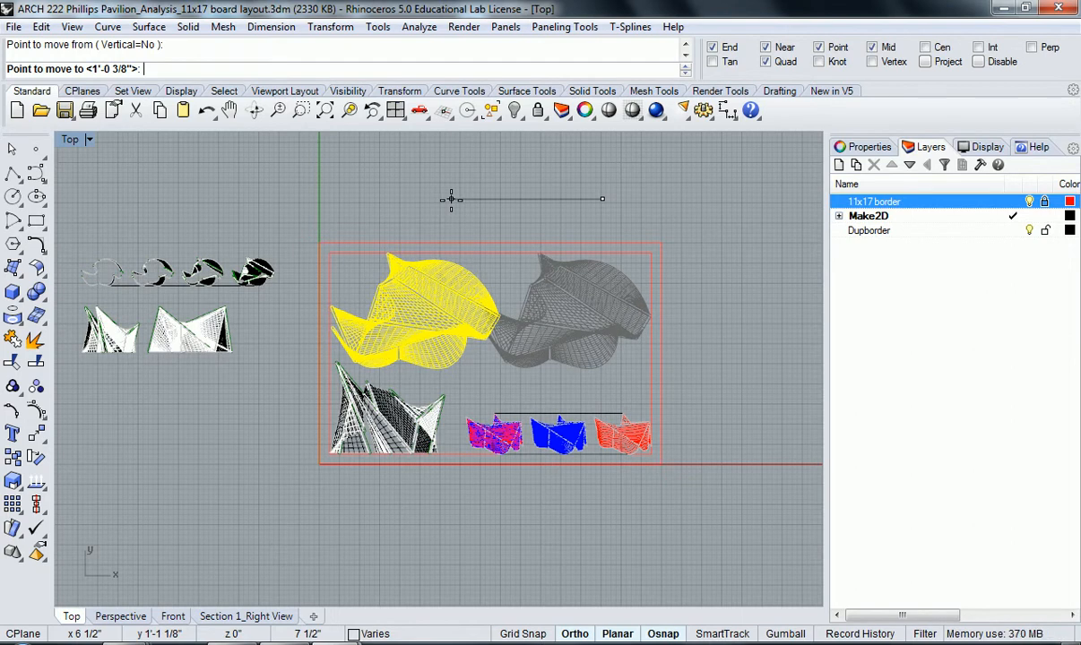
left_click(424, 189)
Move the small plan row and the two elevations about 1'-8 3/4" right, beside the large plan.
scroll(410, 345, "up", 3)
right_click_drag(409, 345, 538, 353)
scroll(538, 353, "down", 2)
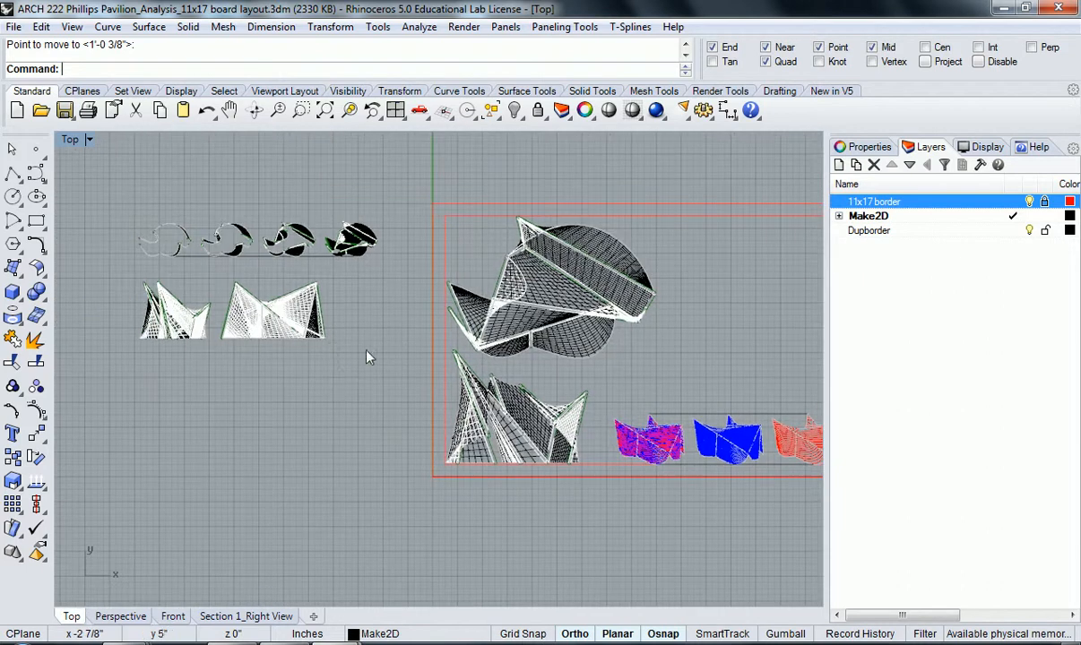
left_click_drag(185, 258, 174, 238)
right_click_drag(239, 369, 208, 357)
right_click(208, 358)
left_click(207, 358)
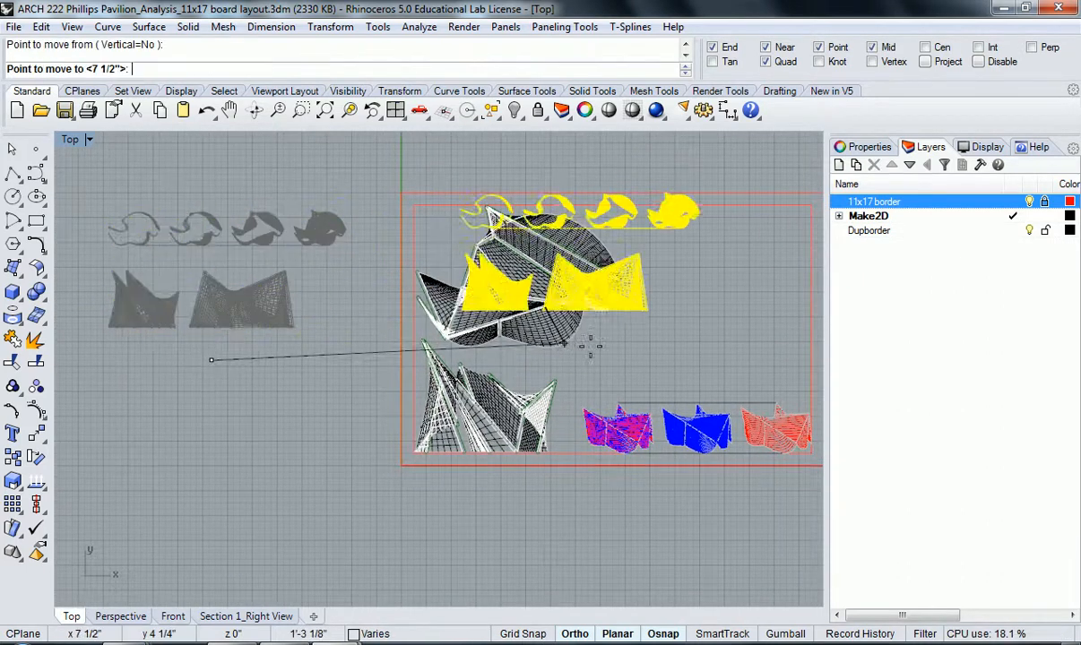
right_click_drag(604, 349, 487, 345)
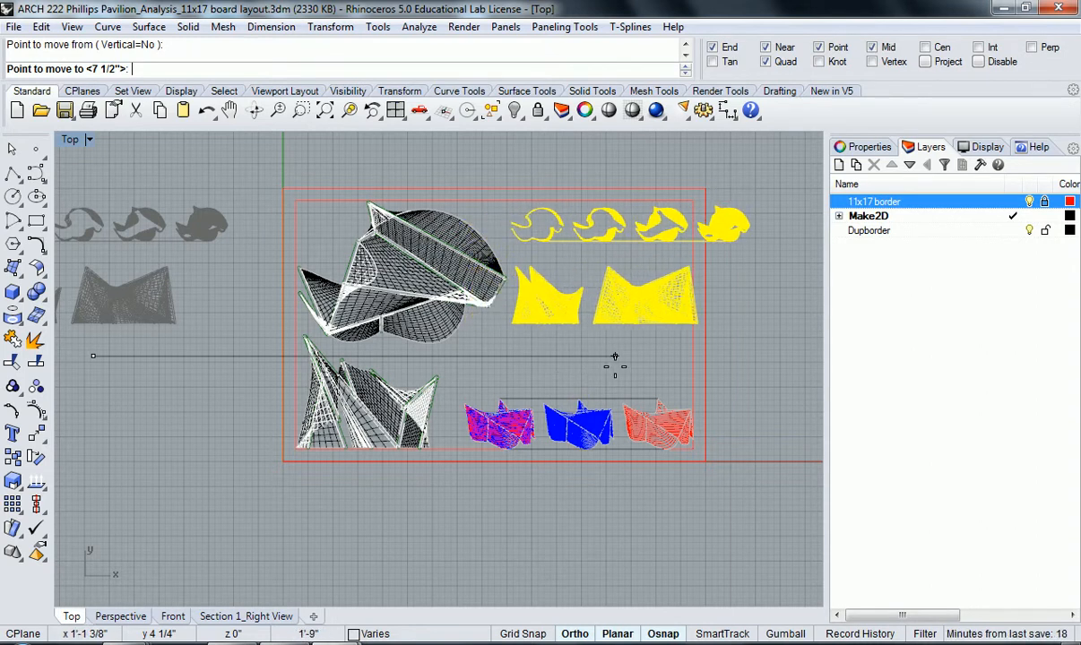
left_click(609, 366)
Move the small plan row and the two elevations up so the elevations sit near the upper margin.
right_click_drag(659, 329, 585, 350)
right_click(709, 349)
left_click(711, 349)
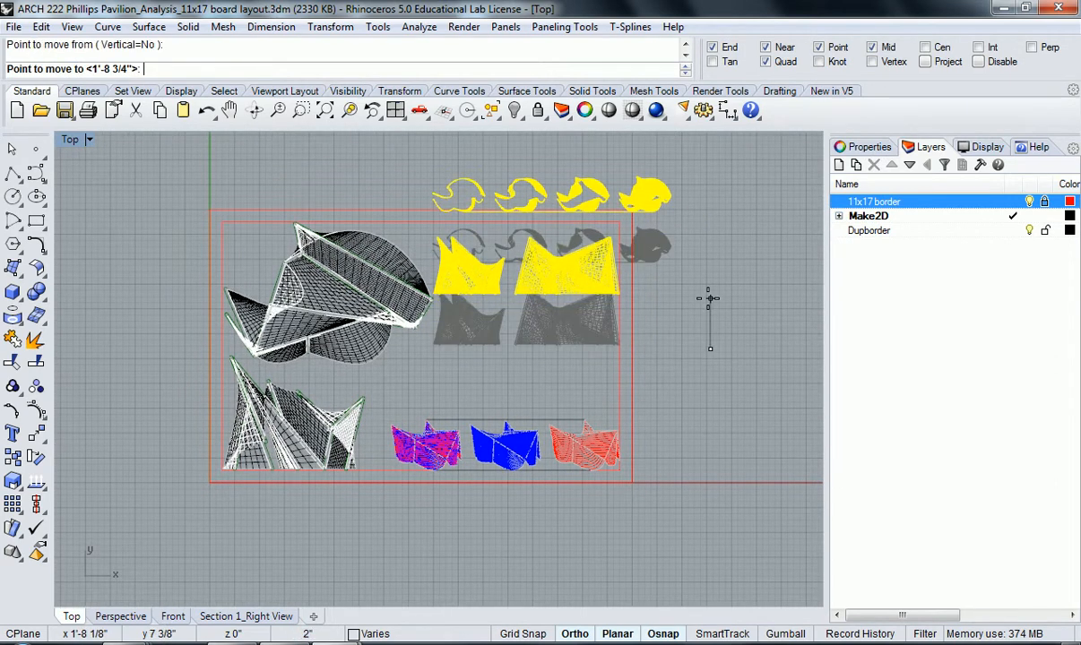
left_click(703, 293)
Move the small plan row down about 7 1/4" between the elevations and iso-curves, and shift it left into the board.
left_click(633, 190)
right_click_drag(663, 232, 668, 214)
right_click(708, 205)
left_click(711, 204)
left_click(711, 379)
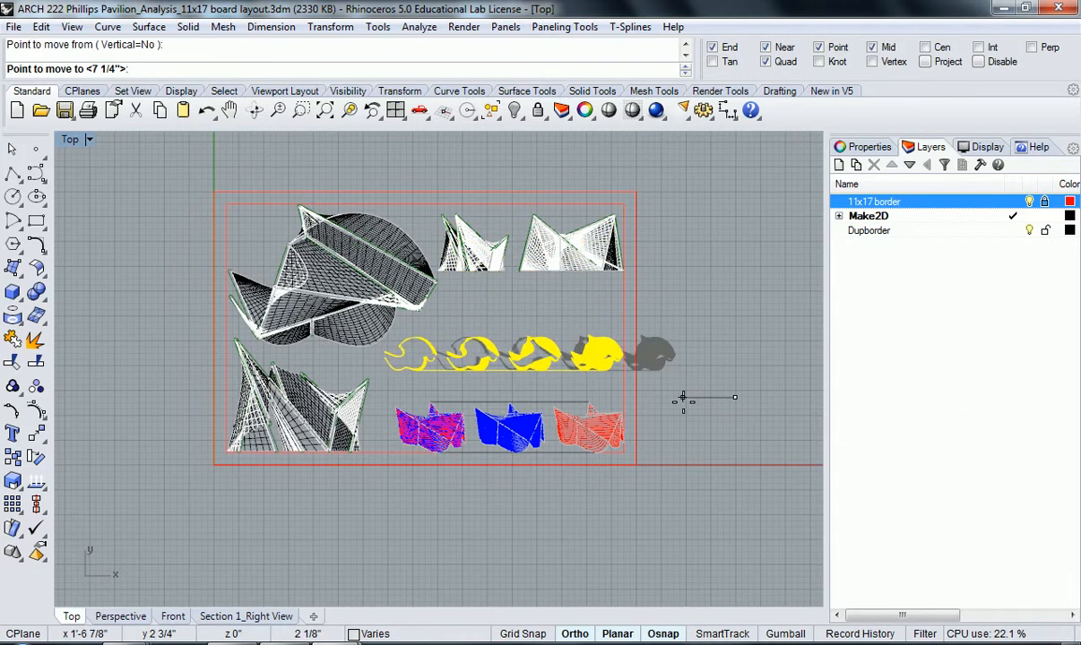
left_click(683, 403)
scroll(548, 357, "up", 4)
right_click_drag(679, 402, 666, 349)
left_click(558, 351)
right_click(560, 352)
left_click(666, 350)
left_click(735, 368)
scroll(661, 369, "down", 2)
right_click_drag(527, 376, 569, 401)
Undo the rearrangement moves of the large plan, the small plan row and the two elevations.
key("ctrl+z")
key("ctrl+z")
key("ctrl+z")
key("ctrl+z")
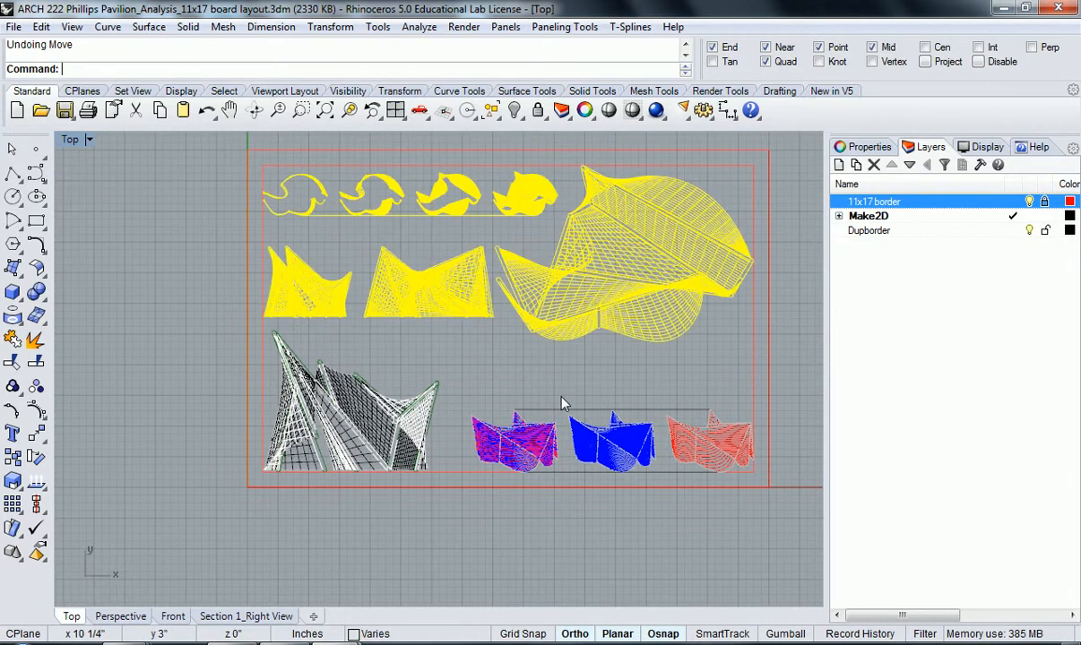
Move the two smaller elevations slightly down, widening the gap below the row of small plans.
left_click(257, 319)
right_click_drag(259, 319, 237, 326)
right_click_drag(324, 341, 337, 333)
left_click_drag(341, 299, 315, 290)
right_click_drag(364, 336, 386, 355)
left_click(183, 326)
Nudge the wider elevation about 1/8" left.
scroll(380, 330, "up", 6)
left_click(379, 329)
right_click(477, 377)
left_click(480, 379)
left_click(473, 379)
left_click(473, 379)
scroll(473, 379, "down", 6)
right_click_drag(602, 383, 505, 383)
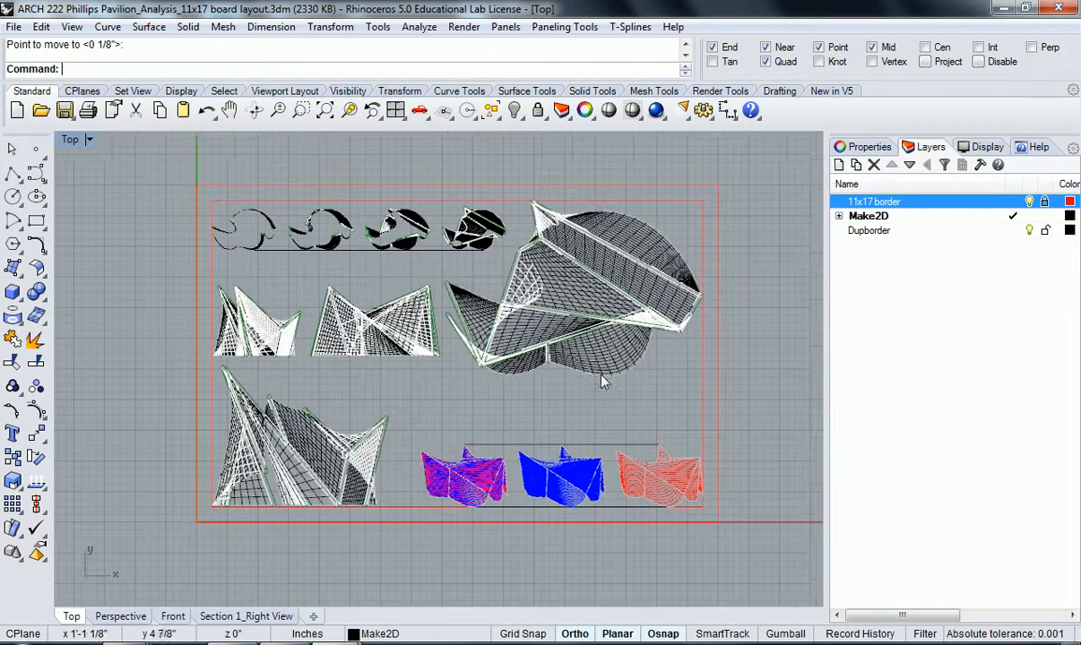
Shift the large plan slightly up and to the right, about 1/8", at the board's upper right margin corner.
scroll(667, 328, "up", 4)
mouse_move(661, 330)
right_mouse_down()
mouse_move(627, 349)
mouse_move(627, 371)
mouse_move(612, 363)
right_mouse_up()
left_click(627, 350)
right_click_drag(354, 366, 328, 363)
left_click(678, 397)
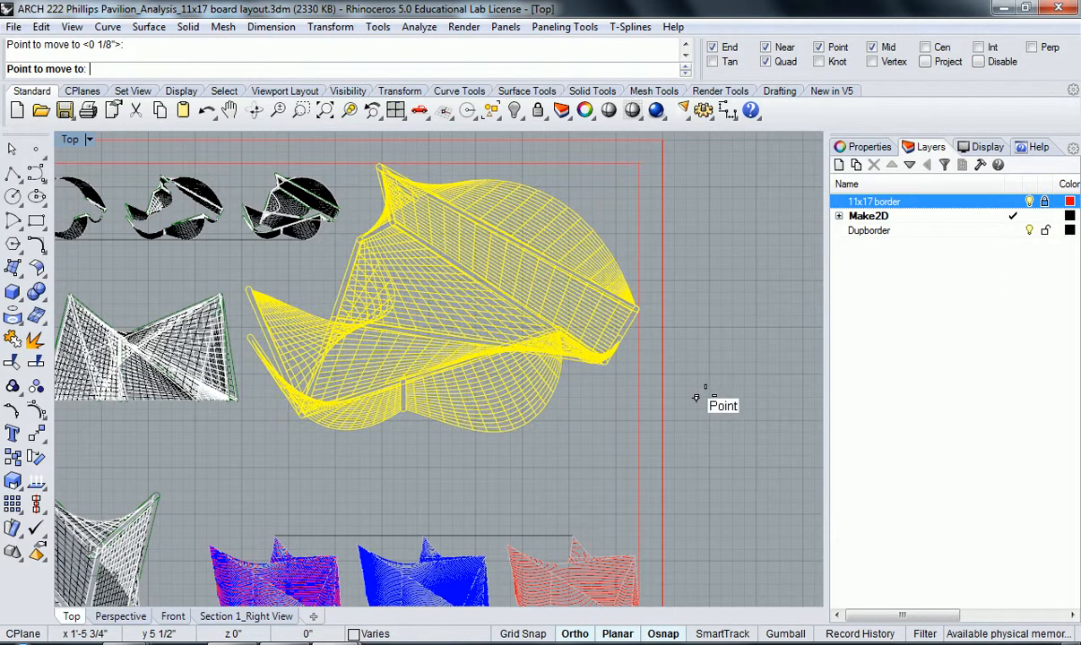
left_click(711, 401)
left_click(718, 400)
right_click(719, 403)
left_click(740, 400)
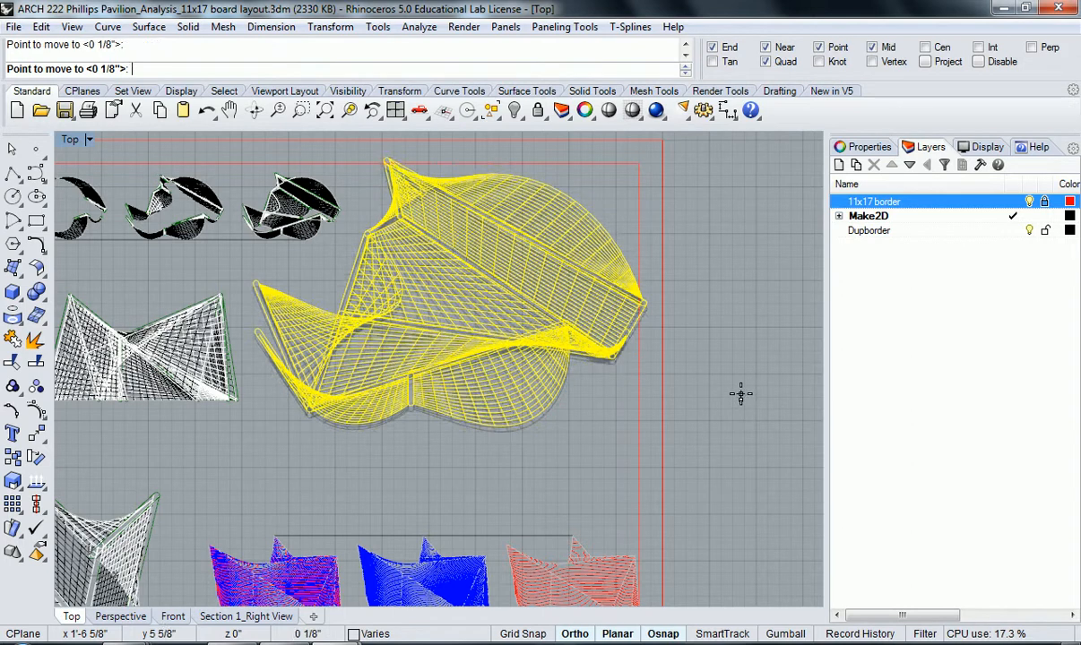
left_click(740, 398)
scroll(607, 395, "down", 5)
right_click_drag(626, 389, 578, 381)
scroll(531, 417, "up", 2)
mouse_move(535, 420)
right_mouse_down()
mouse_move(530, 391)
mouse_move(544, 425)
right_mouse_up()
scroll(543, 423, "down", 2)
right_click_drag(539, 366, 416, 362)
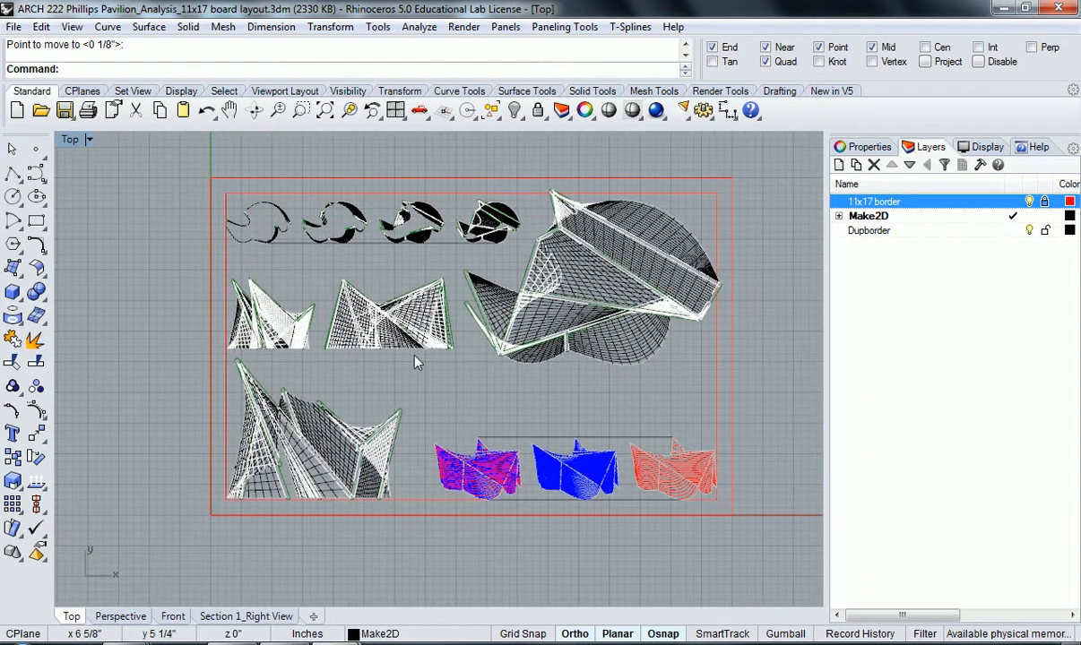
Create a new layer named "text" and make it the current layer.
left_click(838, 165)
type("te")
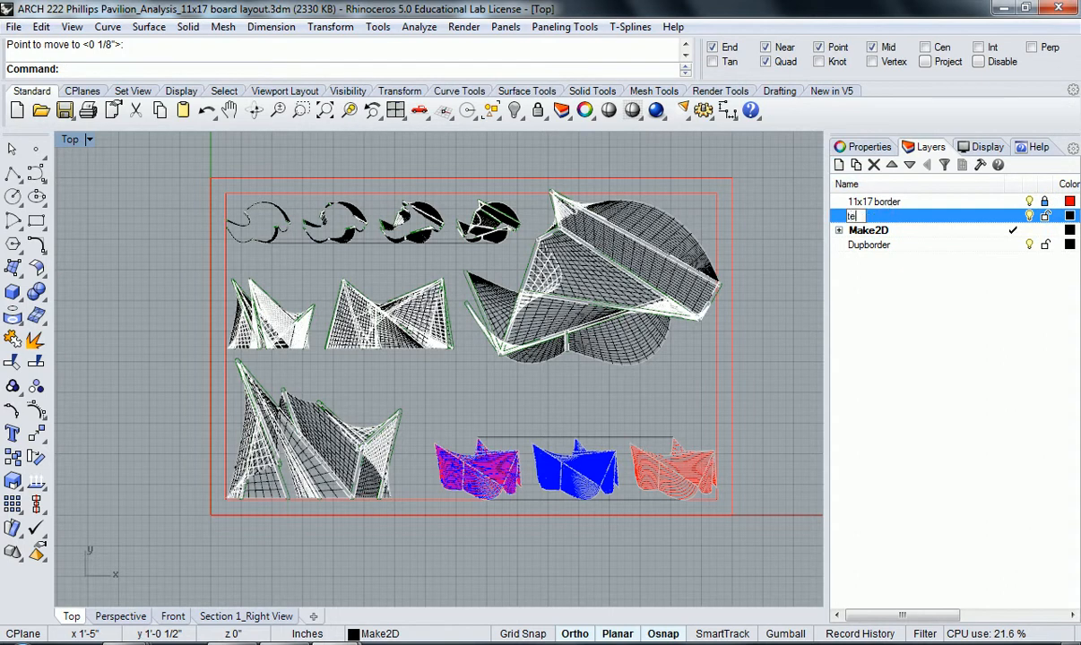
type("xt")
key("Return")
left_click(1013, 216)
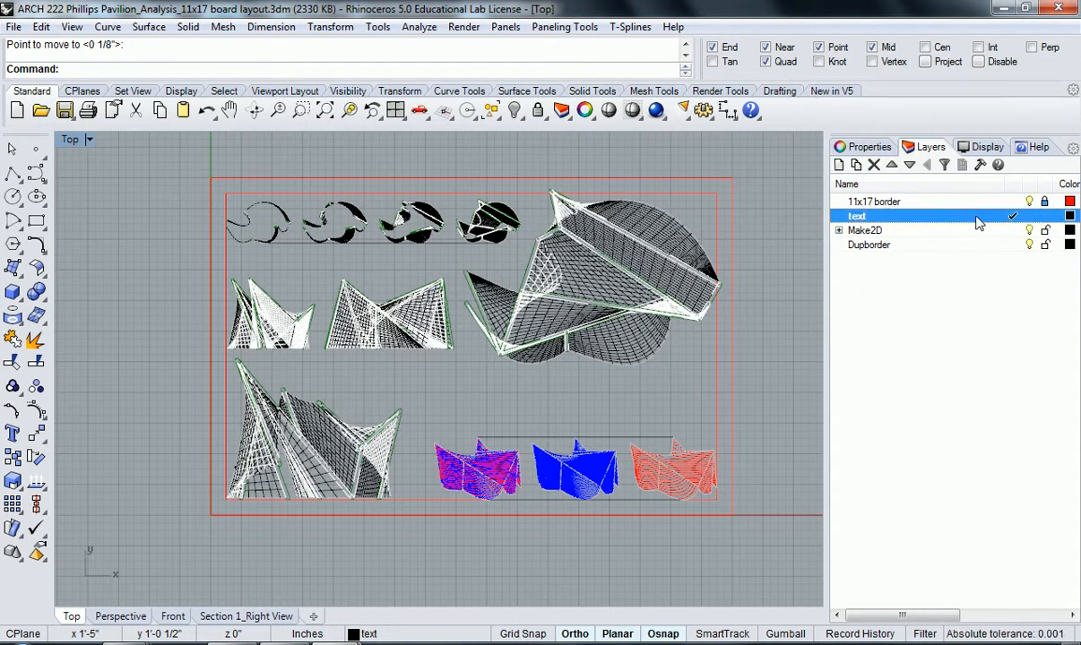
Place the text "Phillips Pavilion Analysis" in Arial, 0.125 in high, outside the board's left edge.
right_click_drag(125, 206, 182, 215)
type("Text")
key("Return")
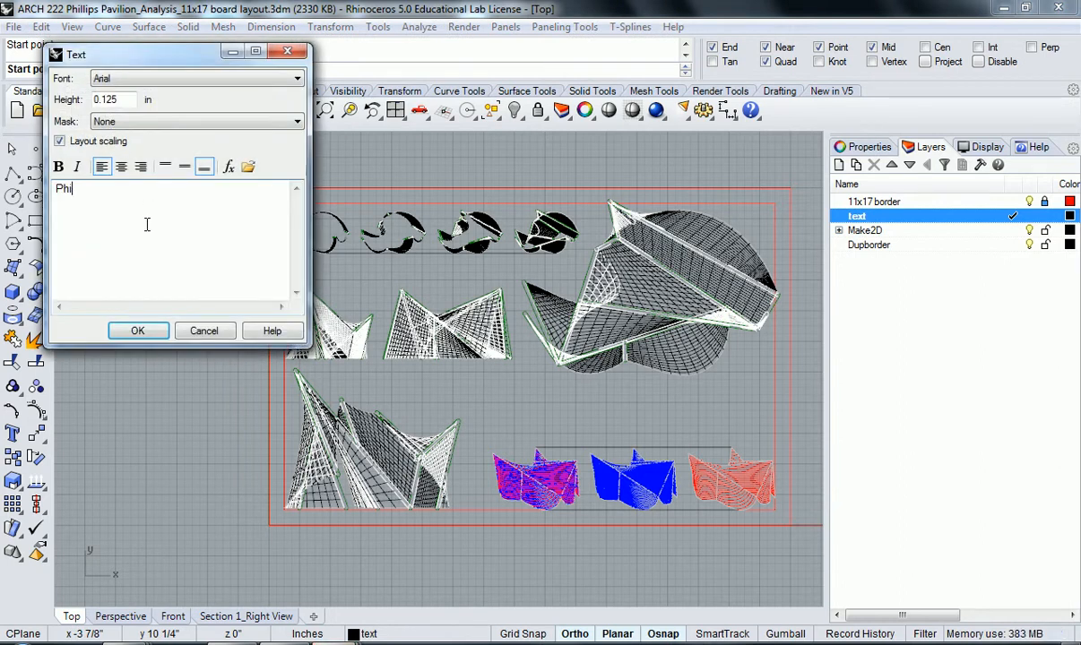
type("Phillips Pavilion")
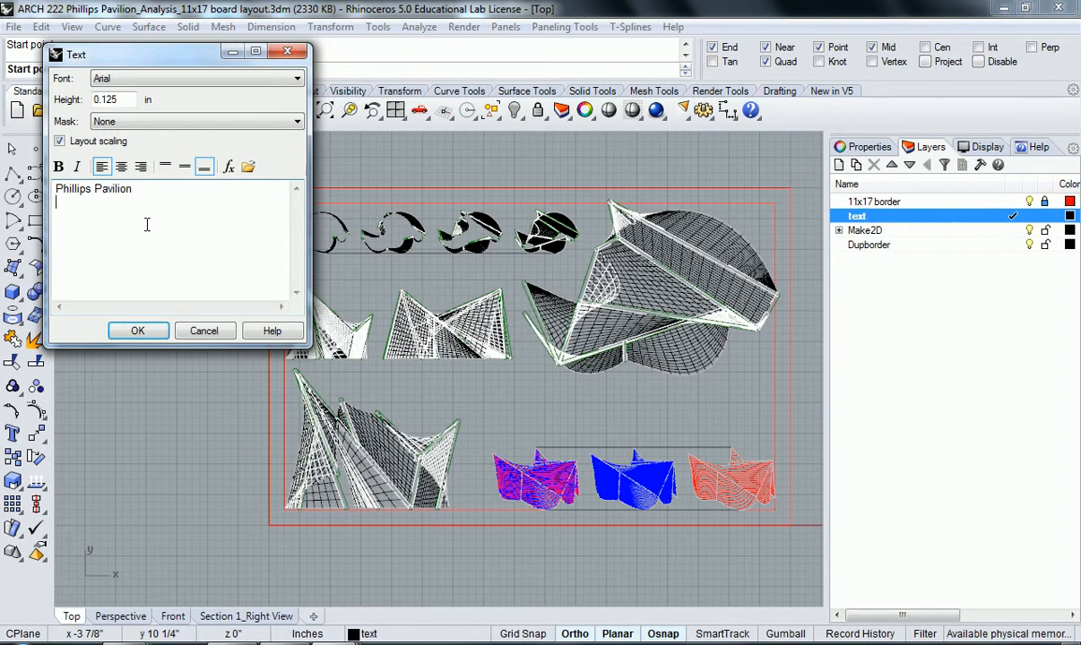
key("BackSpace")
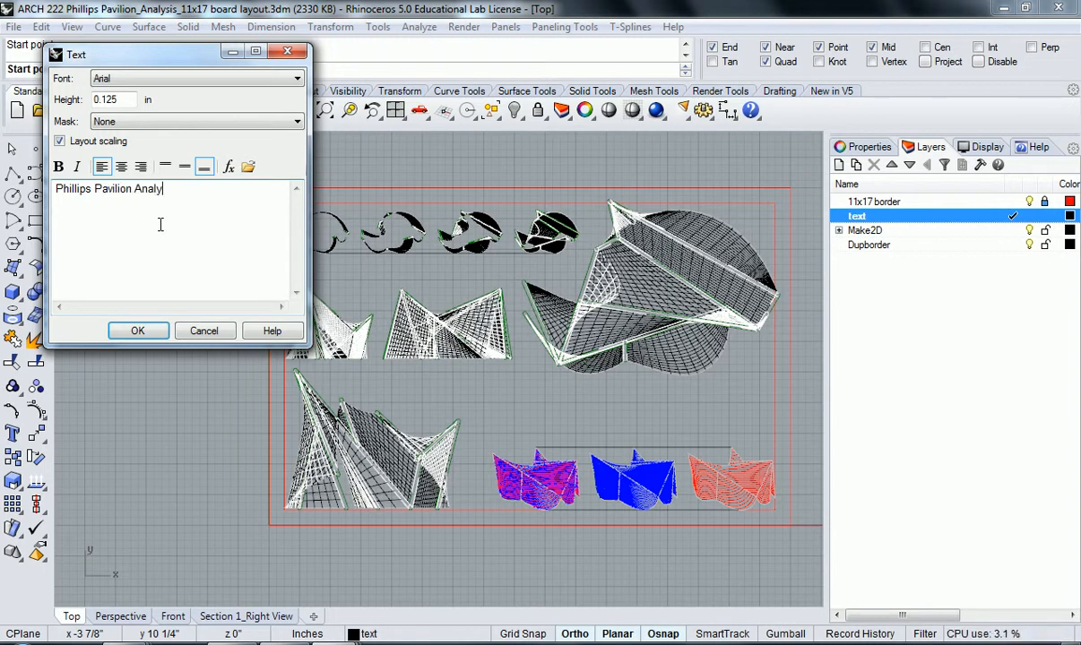
left_click(137, 330)
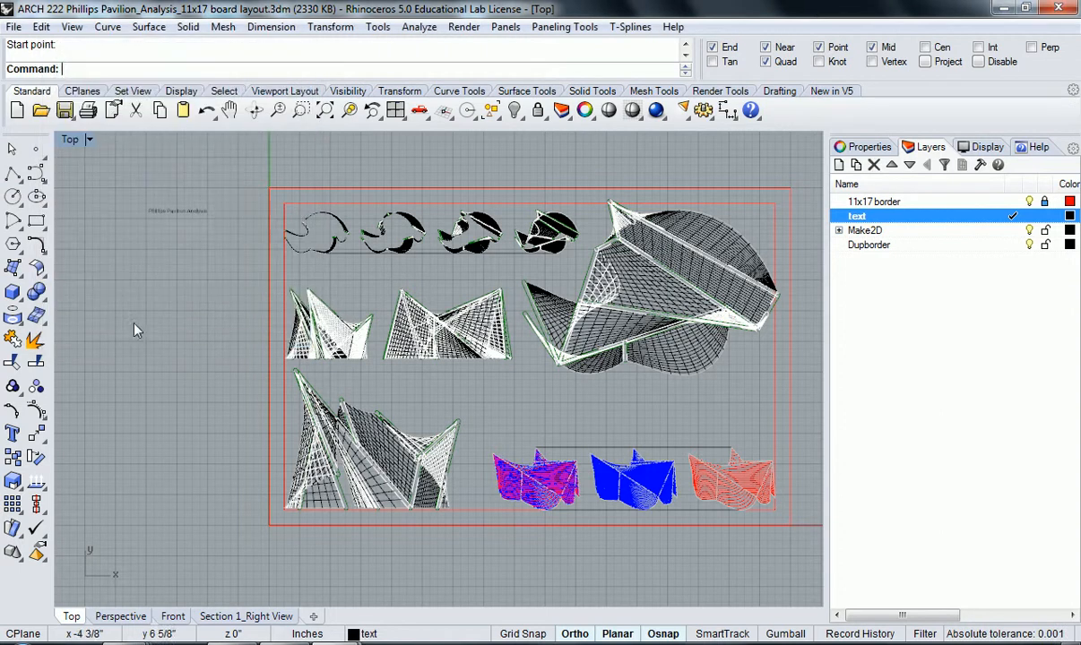
Scale the title text by a factor of 2 twice from its lower left corner.
scroll(136, 225, "up", 5)
left_click(213, 229)
scroll(210, 269, "down", 3)
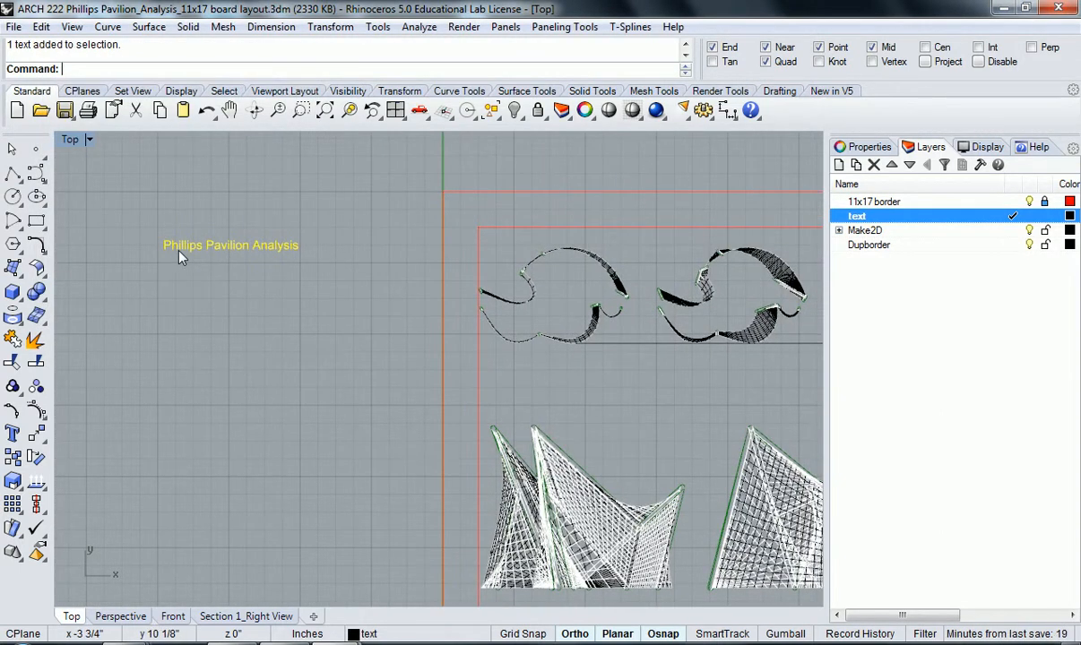
double_click(179, 249)
key("Escape")
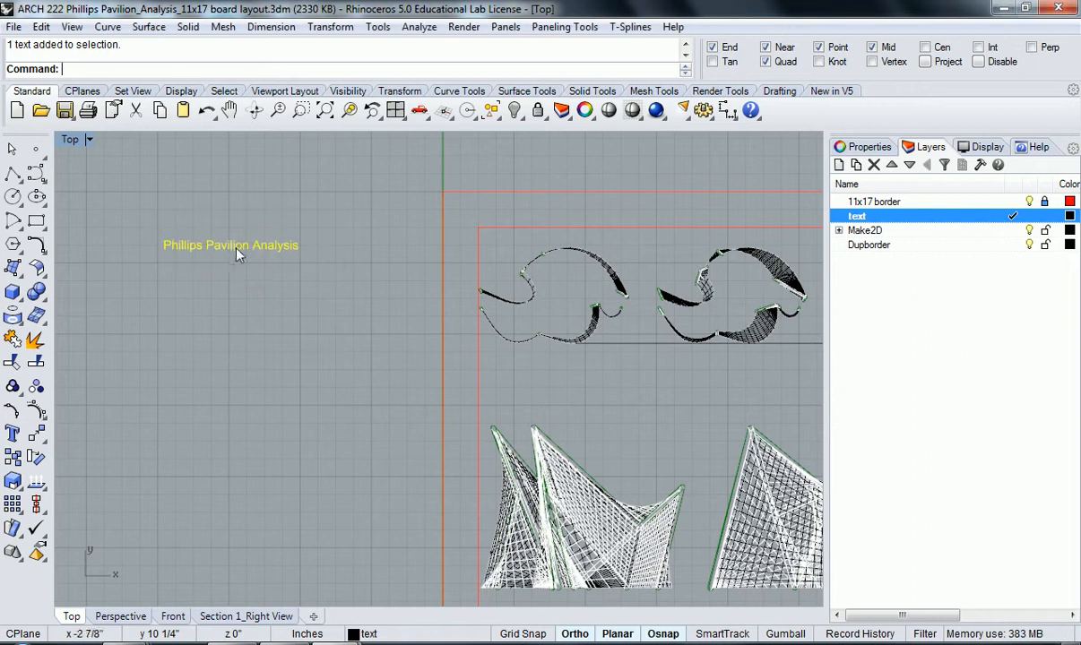
key("Return")
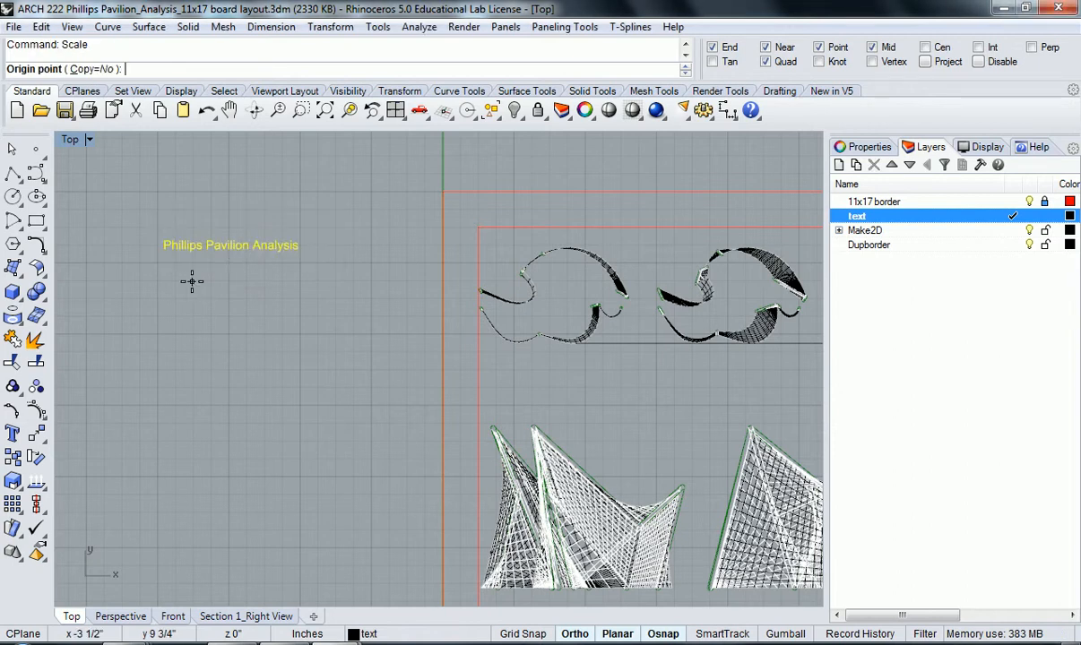
left_click(164, 255)
type("2")
key("Return")
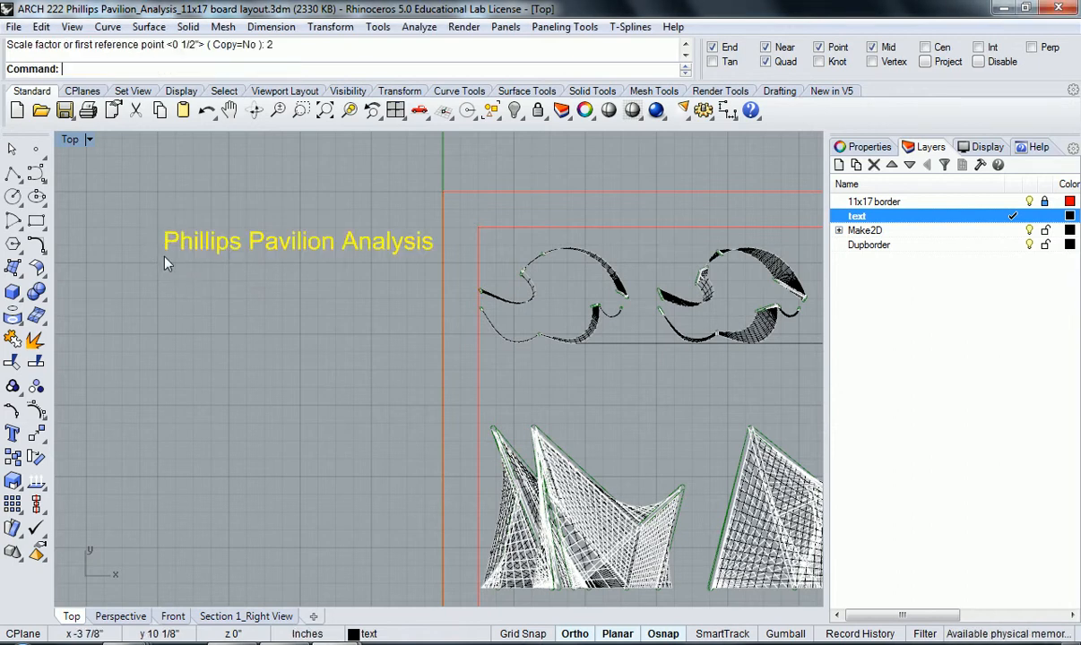
key("Return")
left_click(163, 247)
type("2")
key("Return")
scroll(327, 301, "down", 2)
Move the title text to the board's upper left margin corner, above the row of small plans.
right_click_drag(326, 302, 190, 274)
type("m")
key("Return")
right_click_drag(61, 204, 117, 212)
left_click(115, 211)
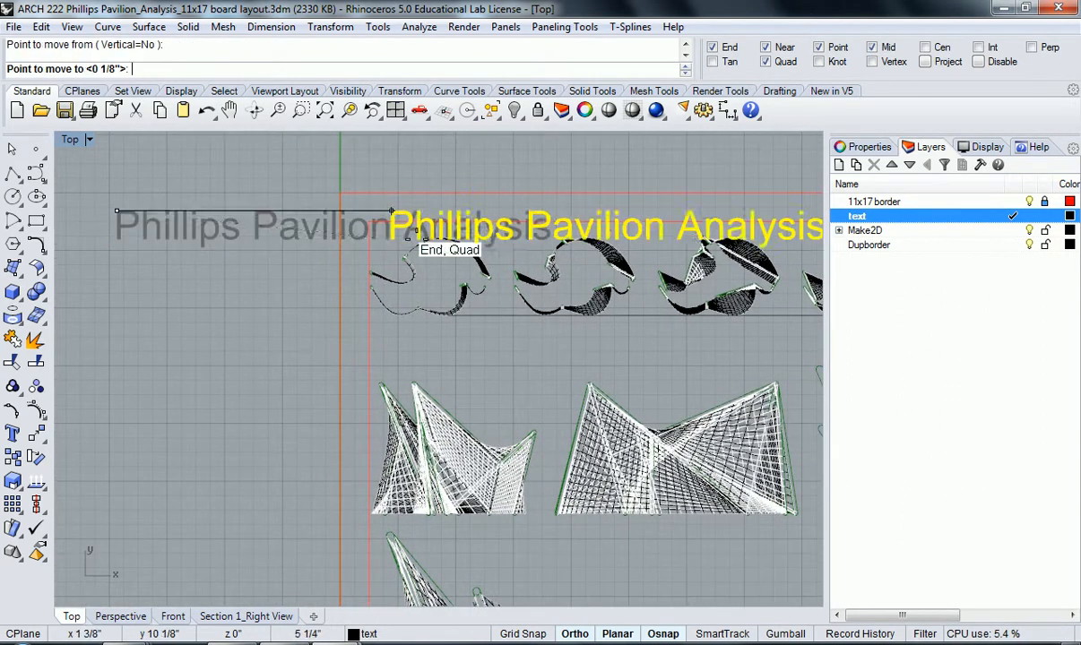
left_click(357, 225)
scroll(331, 264, "down", 3)
scroll(331, 264, "up", 4)
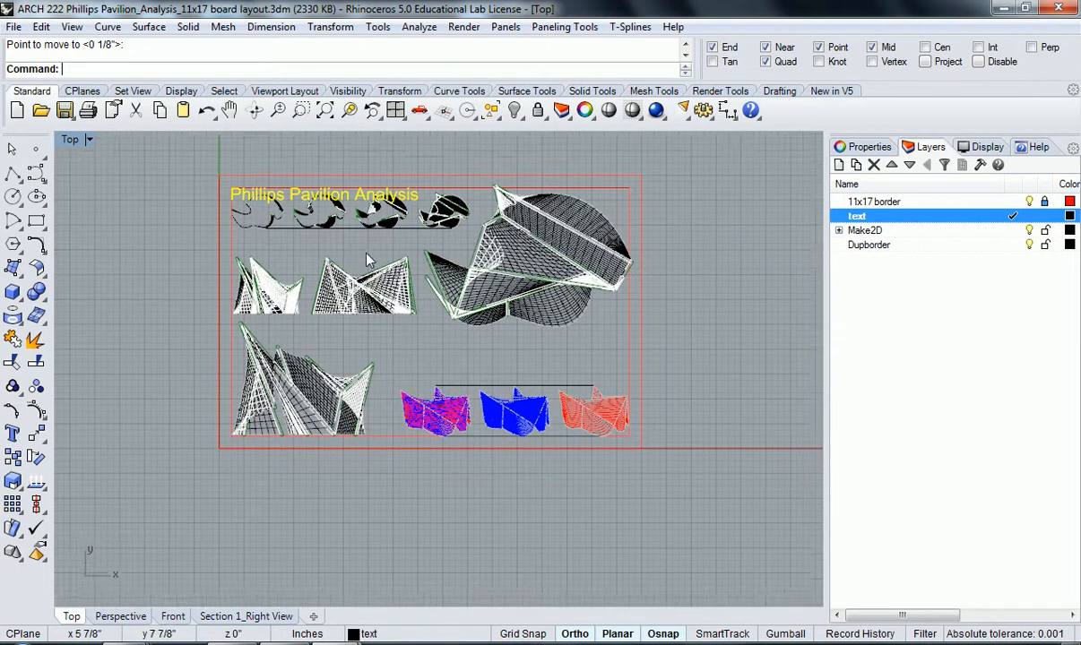
Move the row of small plans and the large plan slightly down to clear space for the title.
left_click(369, 211)
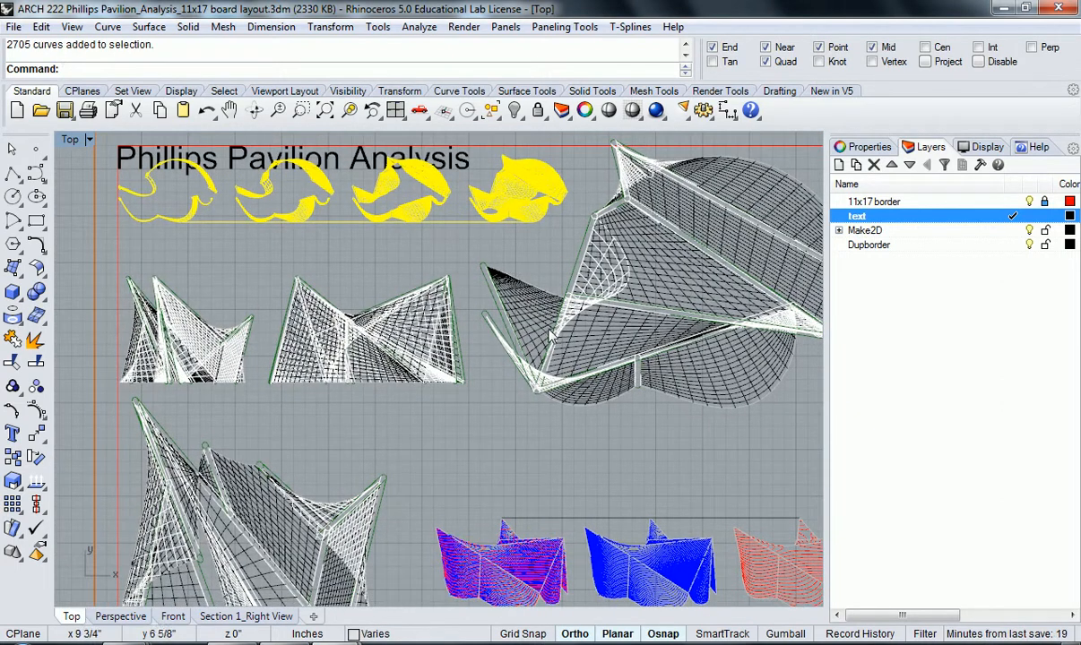
left_click(529, 312, "shift")
right_click_drag(529, 311, 494, 286)
left_click(354, 303, "shift")
left_click(196, 326, "shift")
scroll(199, 331, "down", 1)
right_click_drag(199, 331, 271, 330)
left_click(458, 312, "ctrl")
left_click(330, 318, "ctrl")
scroll(272, 329, "down", 2)
type("m")
key("Return")
left_click(724, 284)
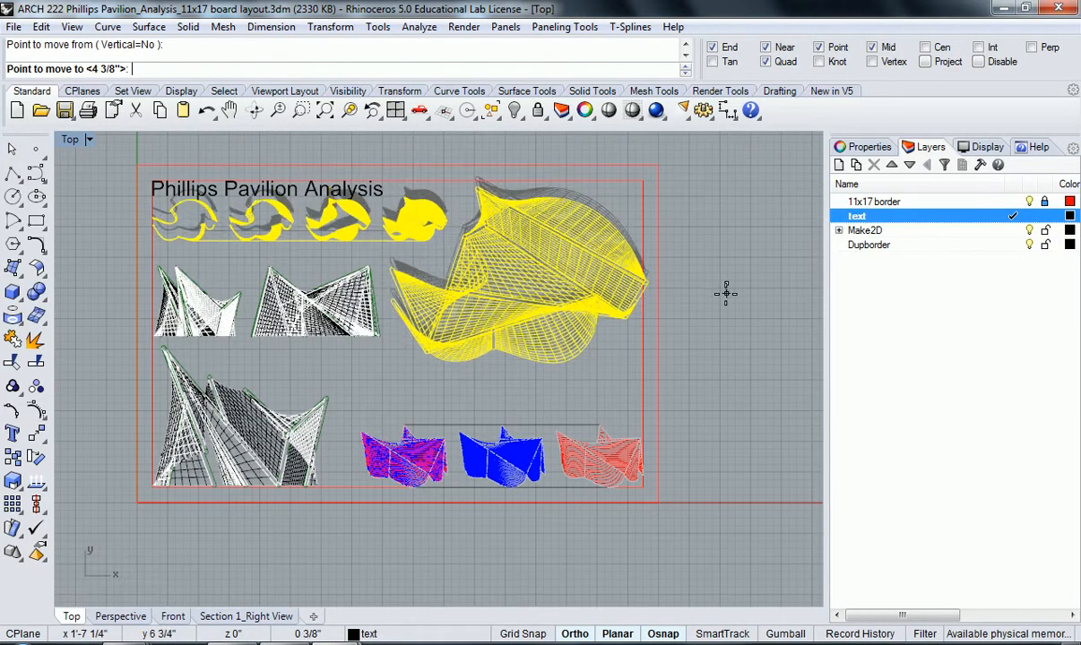
left_click(724, 299)
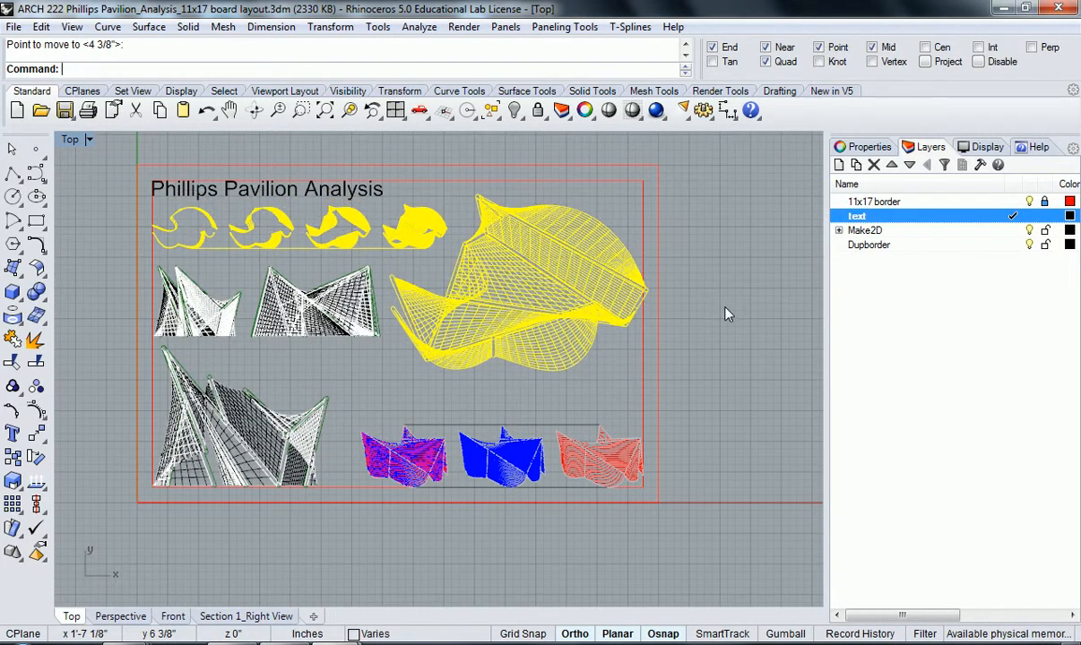
left_click(726, 305)
Review the spacing of the title, plans and elevations within the board margins.
right_click_drag(712, 310, 705, 303)
right_click_drag(632, 292, 647, 303)
scroll(390, 285, "up", 2)
right_click_drag(390, 285, 470, 318)
right_click_drag(373, 268, 339, 261)
right_click_drag(234, 221, 273, 296)
right_click_drag(460, 318, 455, 287)
scroll(381, 282, "down", 2)
right_click_drag(277, 294, 302, 292)
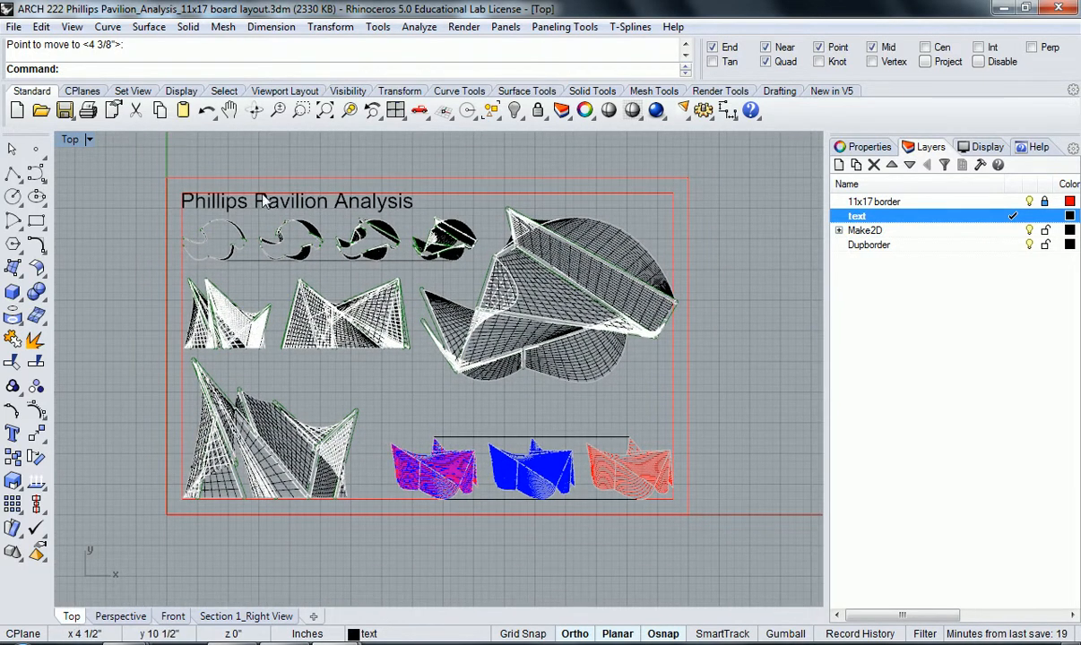
mouse_move(322, 254)
right_mouse_down()
mouse_move(357, 280)
mouse_move(349, 272)
right_mouse_up()
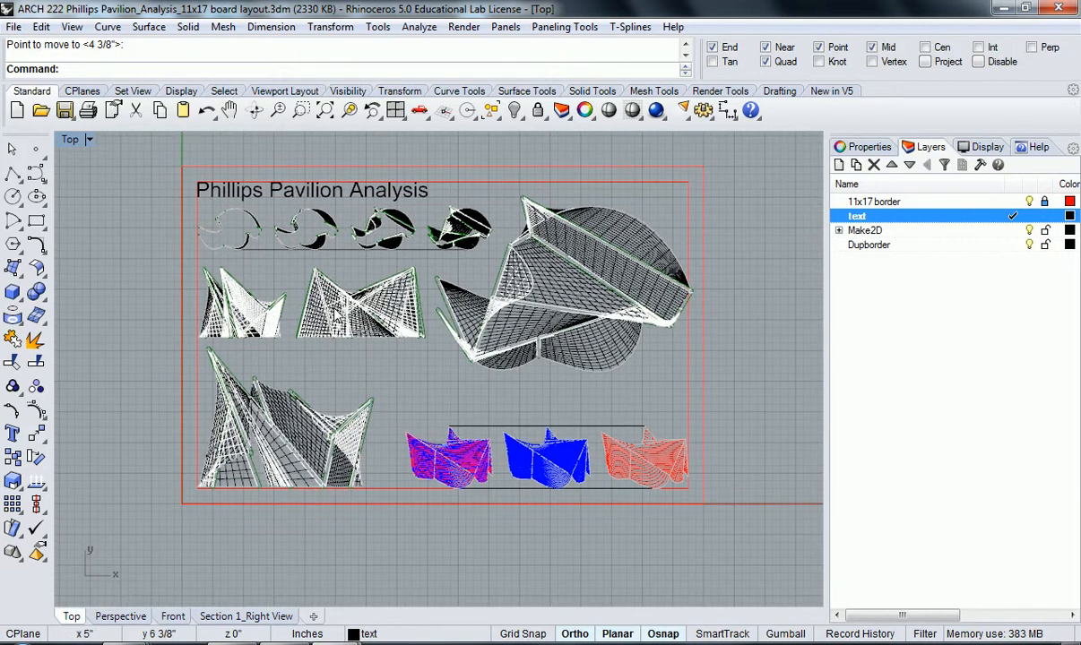
right_click_drag(362, 334, 380, 325)
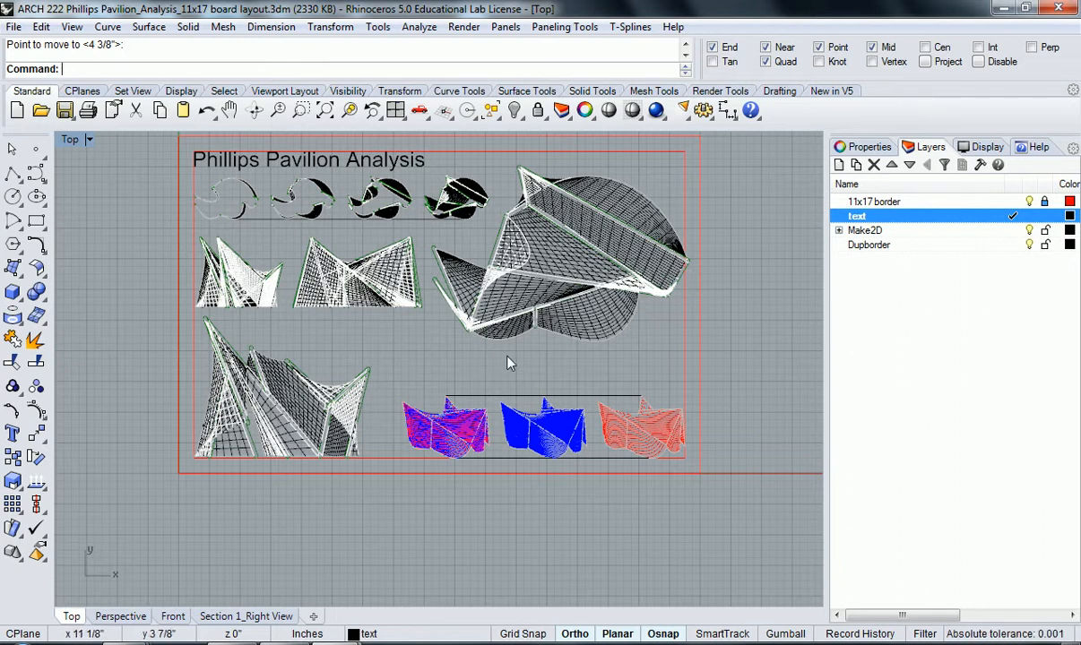
Copy the title text into the gap between the small left elevation and the large elevation, at the left margin line.
scroll(296, 325, "up", 3)
right_click_drag(389, 317, 375, 389)
scroll(375, 389, "down", 4)
left_click(334, 215)
right_click_drag(334, 215, 366, 210)
type("c")
key("Return")
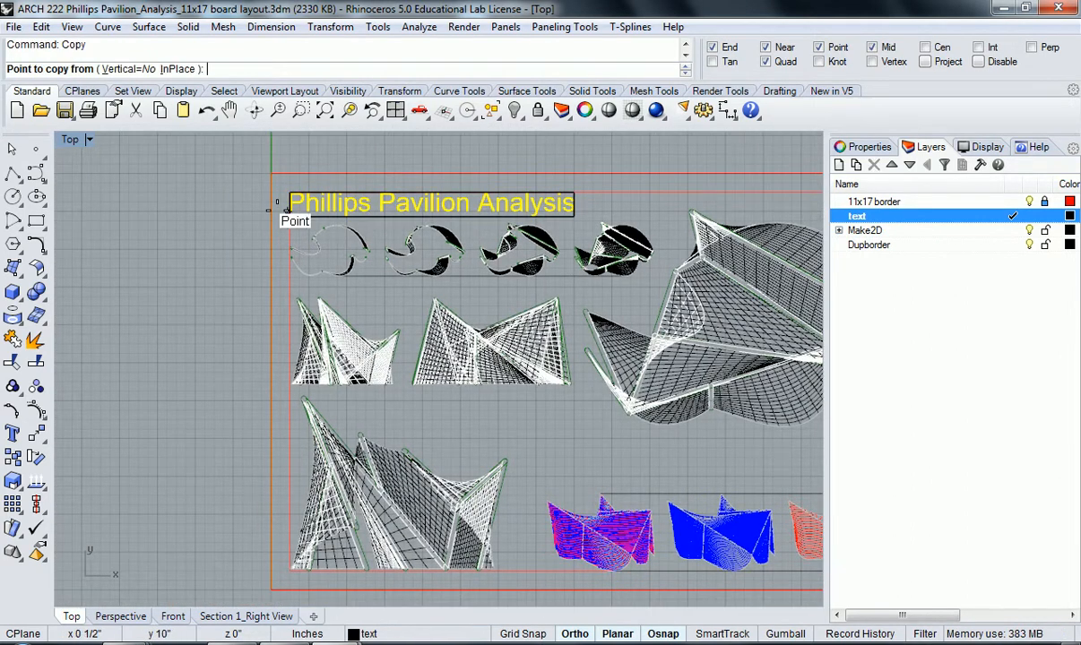
left_click(278, 206)
scroll(290, 410, "up", 3)
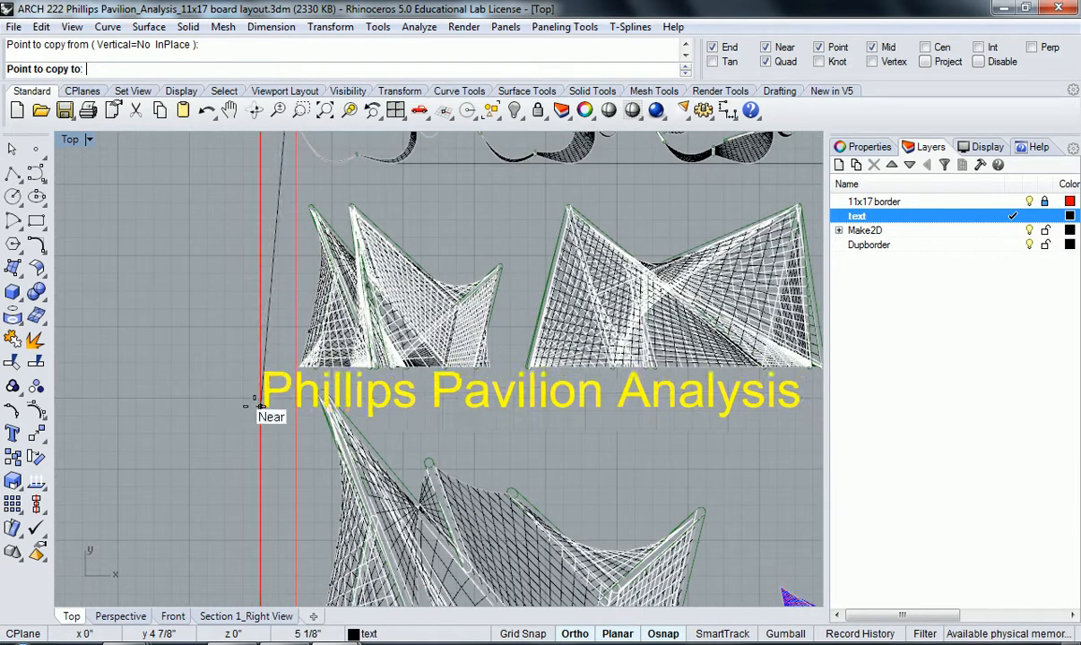
left_click(302, 421)
key("Return")
Scale the copied text by a factor of 0.25 from its lower left corner.
left_click(425, 402)
type("Sca")
key("Return")
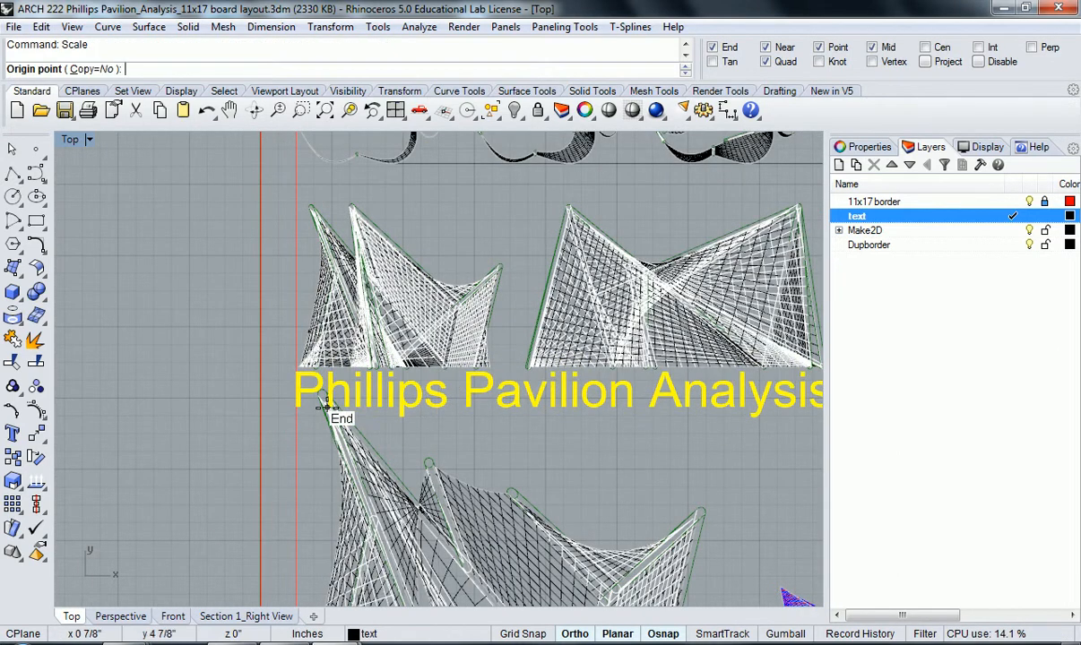
left_click(292, 408)
scroll(292, 409, "down", 4)
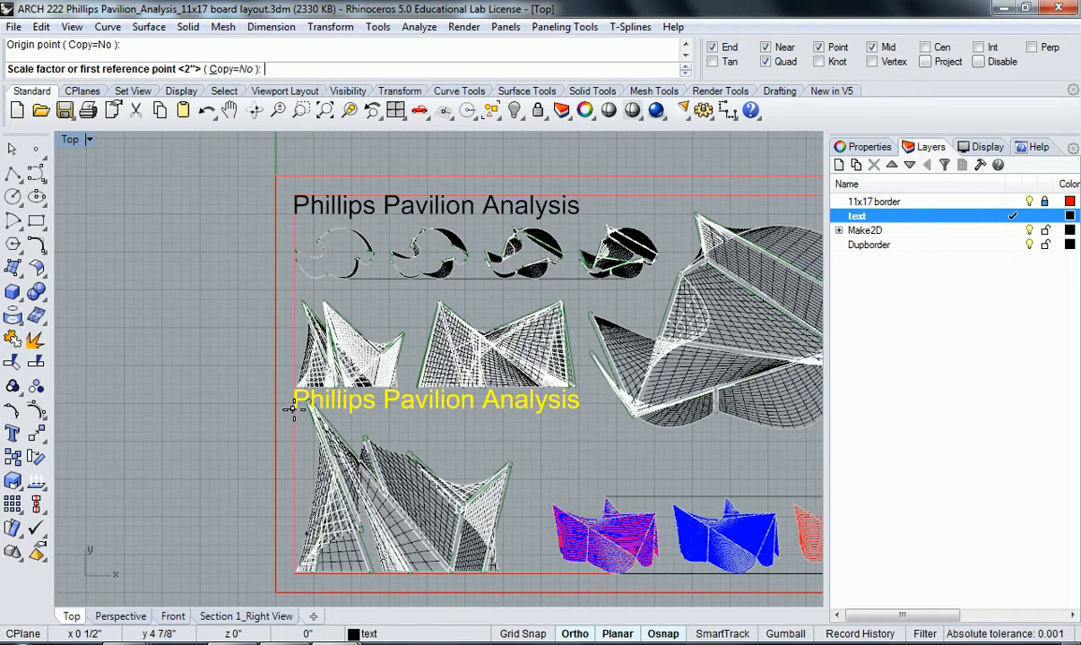
type(".25")
key("Return")
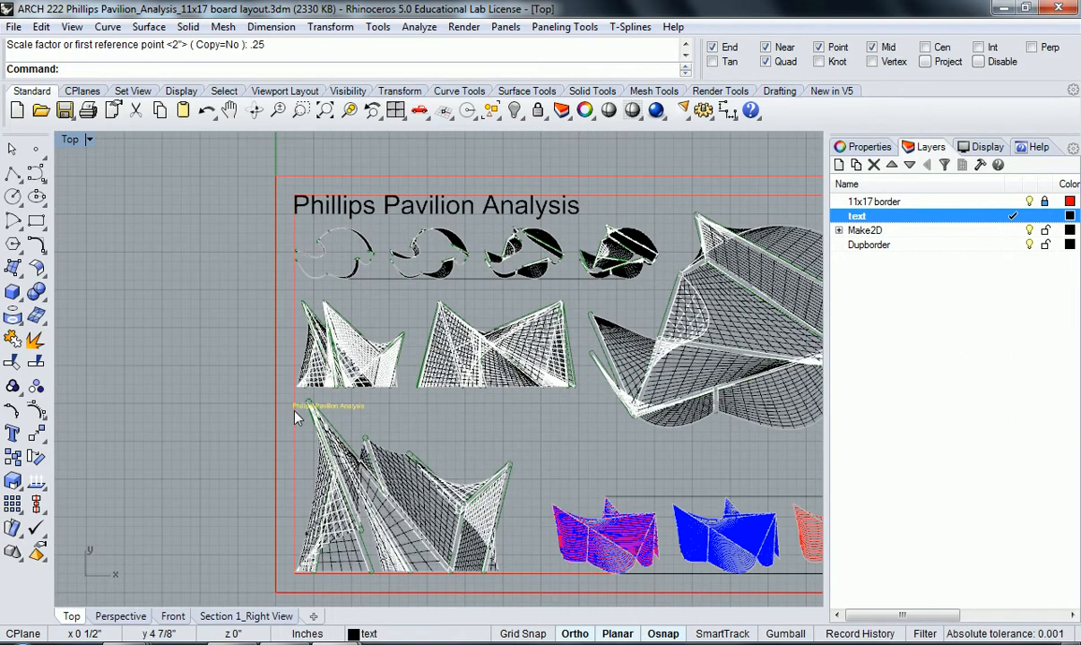
Move the small text copy up about 1/4 inch, just beneath the small left elevation.
scroll(293, 409, "up", 10)
right_click_drag(283, 435, 319, 477)
scroll(318, 477, "up", 2)
type("m")
key("Return")
left_click(286, 466)
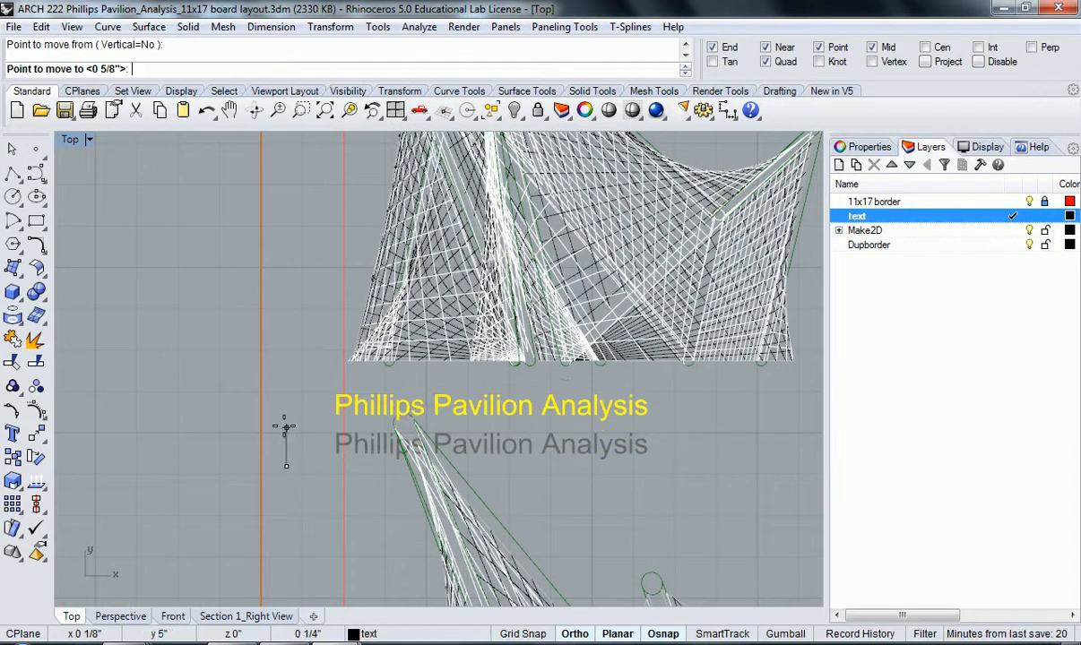
left_click(289, 414)
Shift the small text copy slightly right so it starts at the left margin line.
scroll(336, 407, "up", 3)
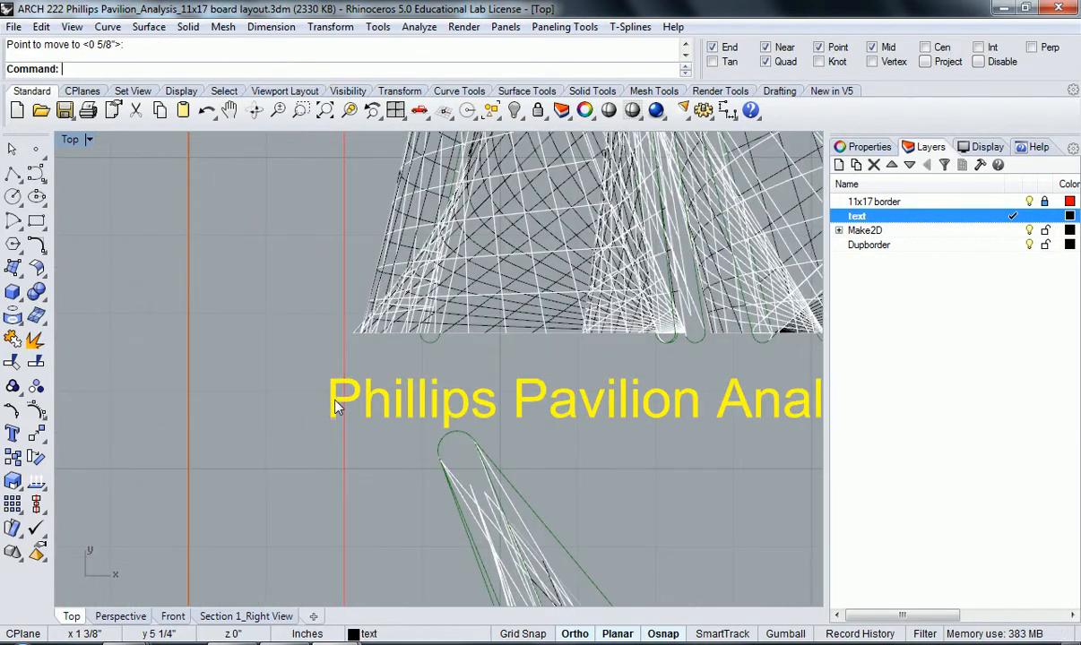
right_click(316, 402)
left_click(329, 380)
left_click(345, 380)
scroll(352, 385, "down", 6)
key("Escape")
right_click_drag(502, 397, 378, 410)
scroll(424, 392, "up", 2)
scroll(422, 410, "down", 4)
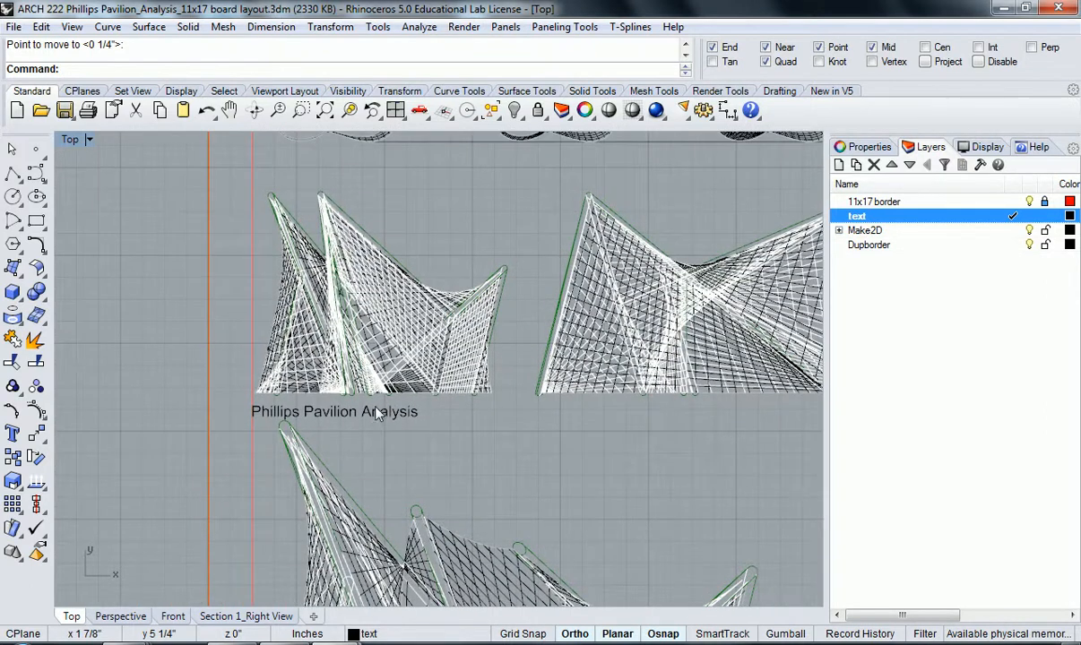
Change the wording of the small text under the left elevation to "Right Elevation".
scroll(377, 410, "up", 6)
left_click(373, 420)
double_click(374, 427)
type("Ri")
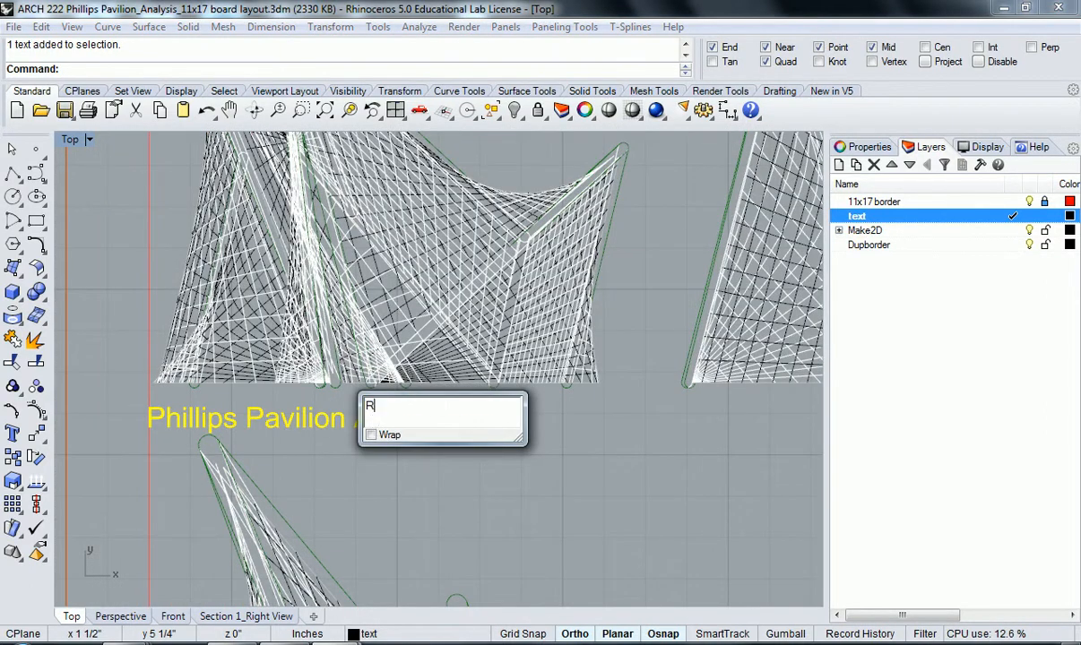
type("ght Elevation")
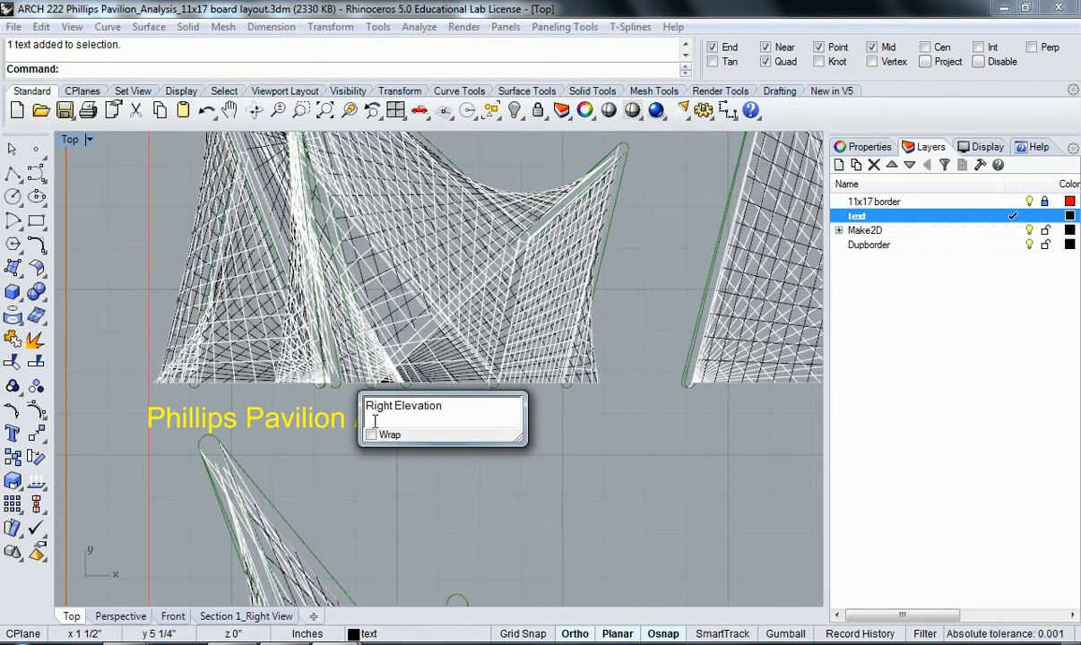
left_click(490, 498)
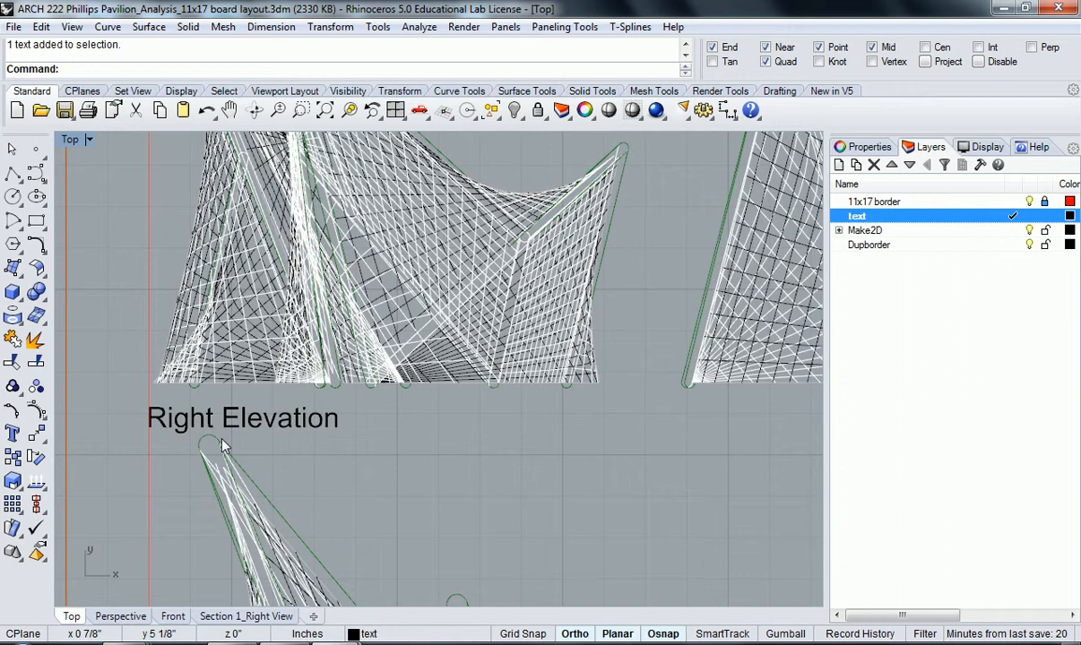
Change the label under the small left elevation to "West Elevation".
scroll(298, 427, "down", 4)
mouse_move(306, 428)
right_mouse_down()
mouse_move(332, 437)
mouse_move(357, 428)
mouse_move(316, 427)
right_mouse_up()
scroll(331, 426, "down", 8)
right_click_drag(522, 439, 260, 415)
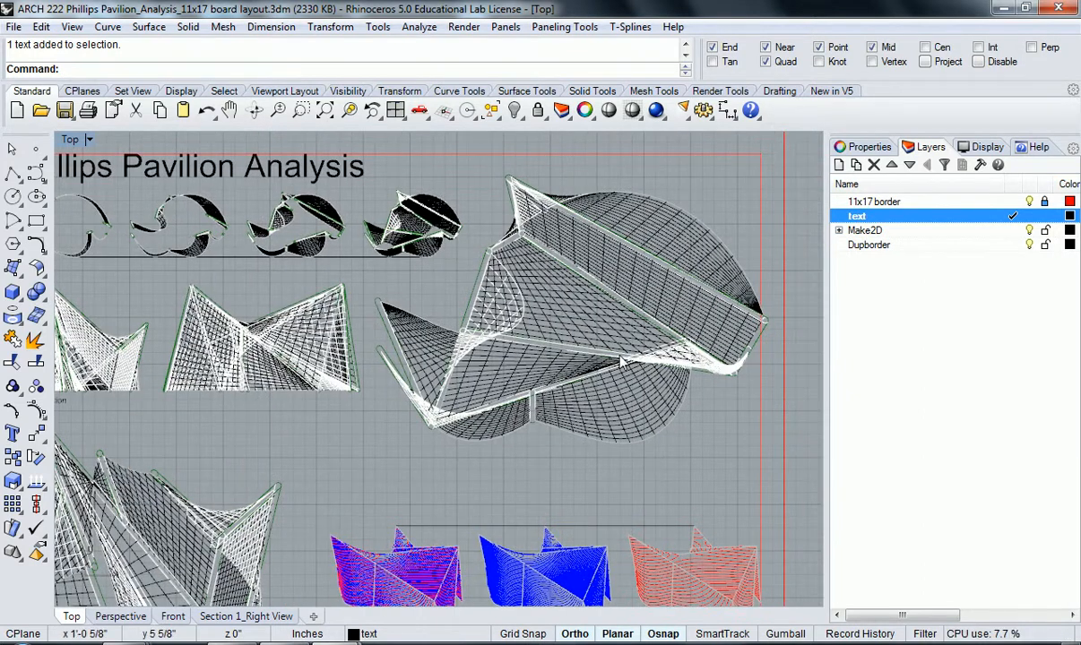
scroll(441, 356, "down", 4)
right_click_drag(151, 374, 353, 358)
scroll(368, 375, "up", 18)
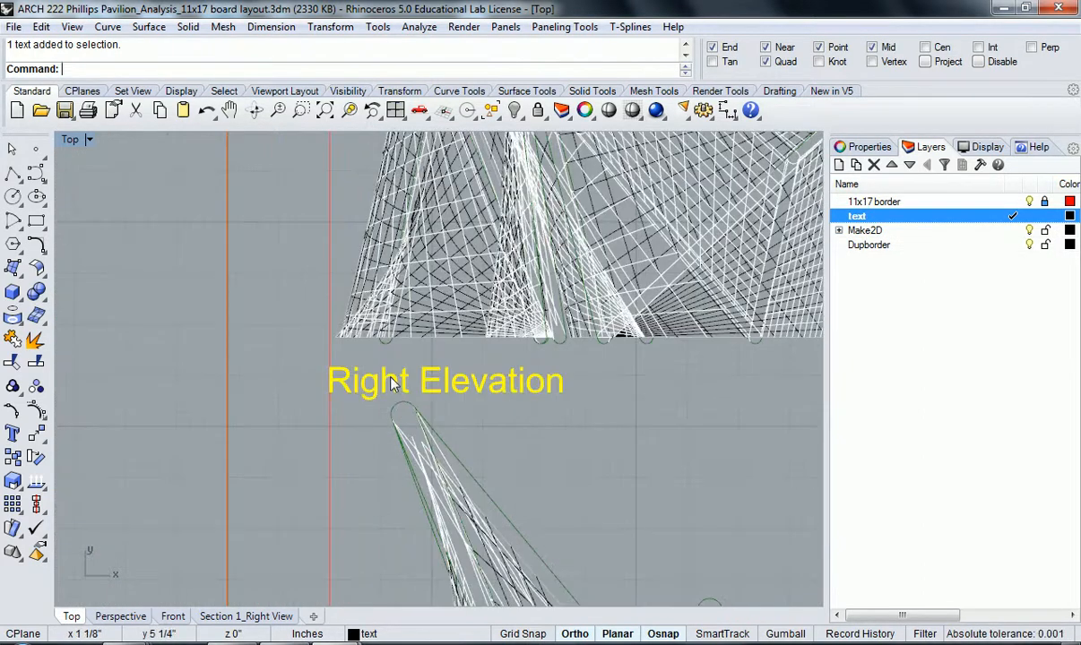
double_click(392, 383)
left_click(407, 362)
type("West")
key("Return")
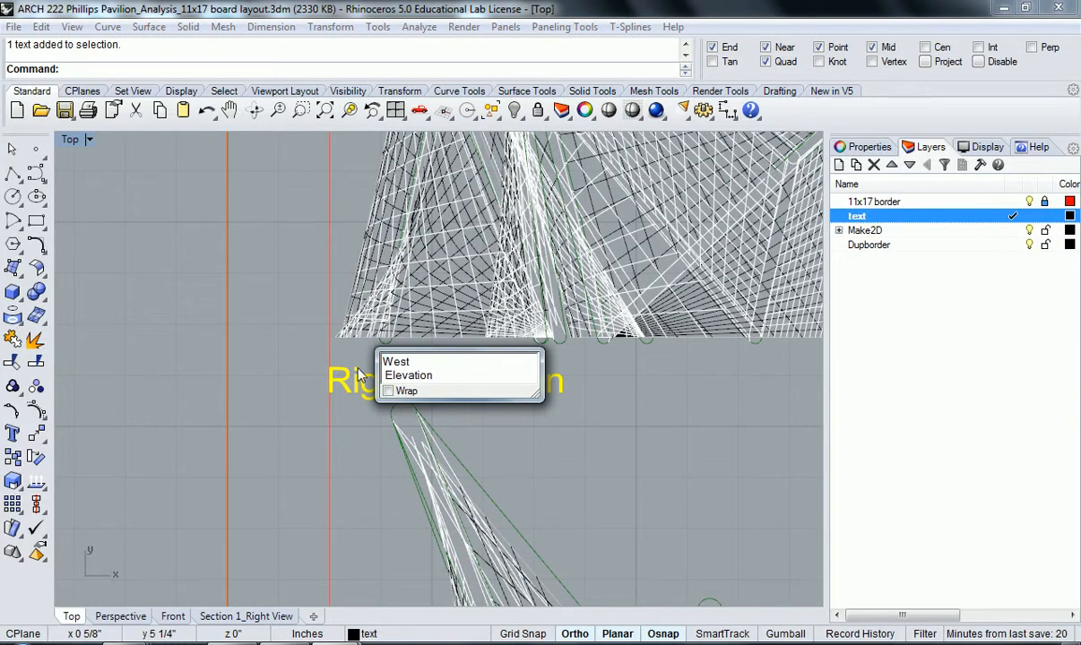
key("BackSpace")
left_click(291, 396)
Copy the "West Elevation" label horizontally about 3 1/8 inches to the right, beneath the wider elevation.
right_click_drag(507, 392, 332, 391)
left_click(333, 388)
right_click_drag(402, 409, 296, 402)
scroll(304, 406, "down", 6)
type("co")
key("Return")
left_click(304, 405)
right_click_drag(643, 436, 567, 431)
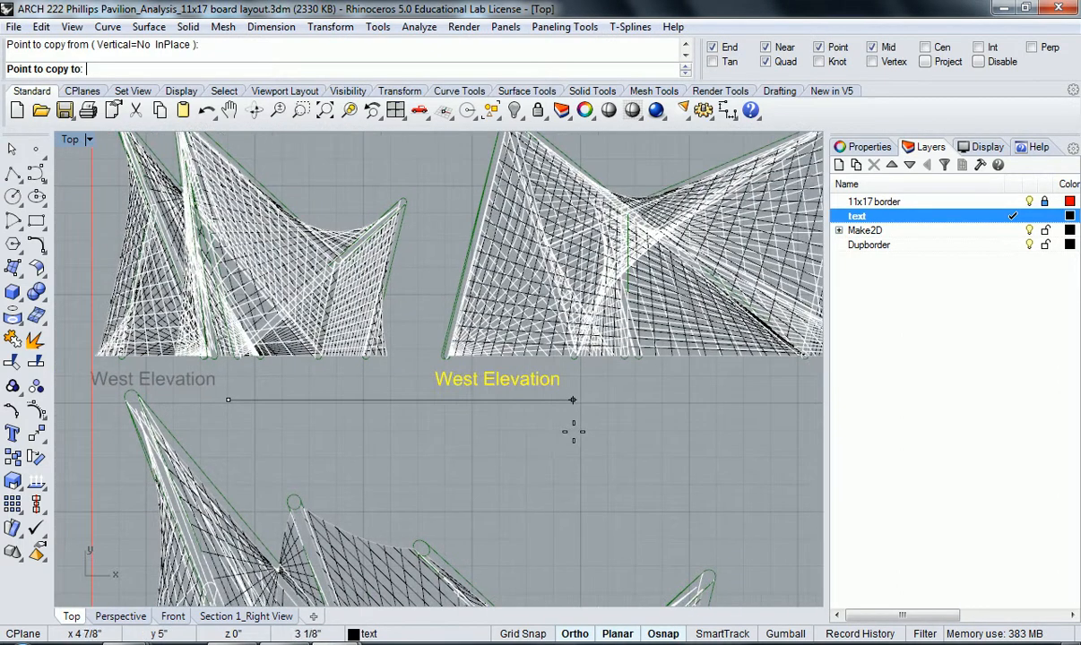
left_click(577, 430)
key("Return")
Change the copied label under the wider elevation to "North Elevation".
double_click(484, 381)
left_click(498, 367)
left_click_drag(501, 366, 448, 381)
type("No")
left_click(415, 408)
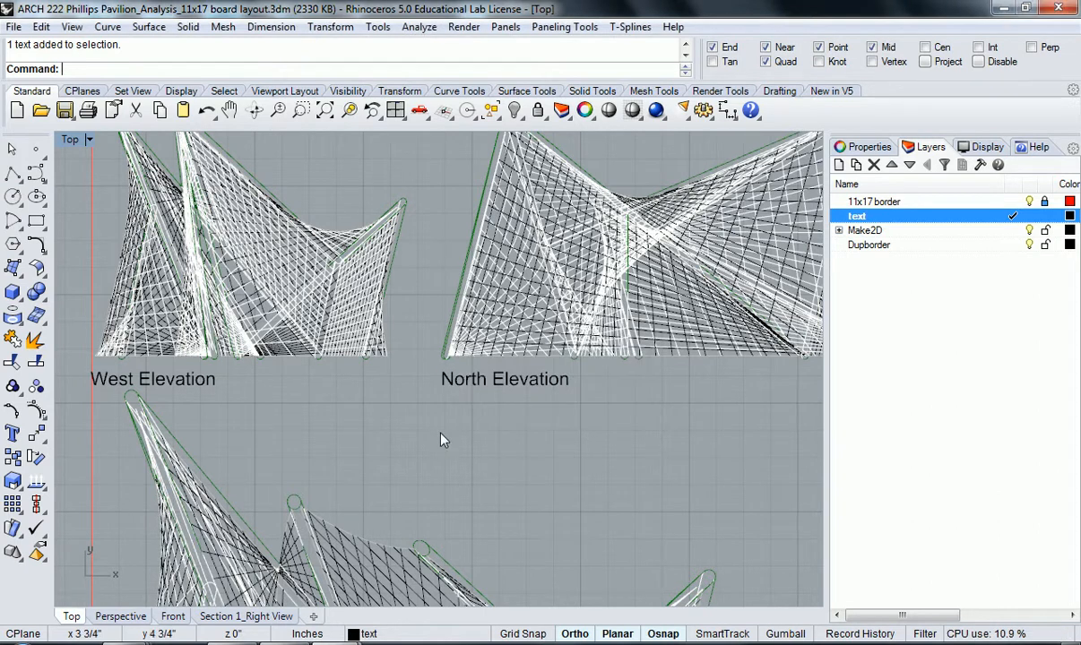
scroll(379, 393, "down", 4)
scroll(429, 355, "up", 4)
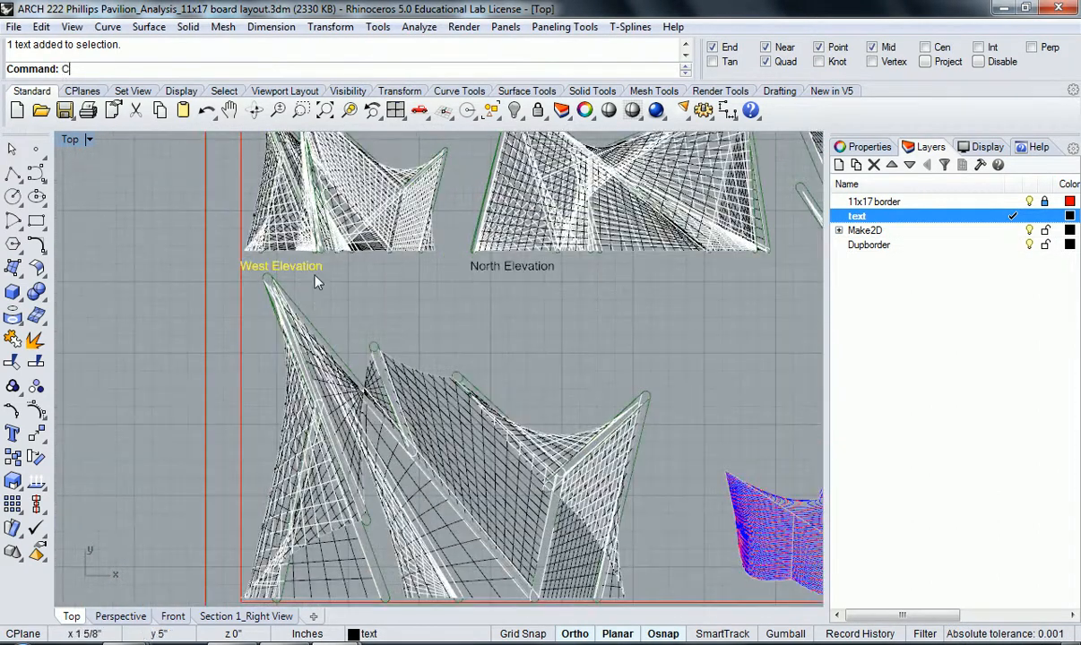
Copy the "West Elevation" label straight down beneath the large section drawing at the board's lower margin.
right_click_drag(305, 269, 490, 243)
type("c")
key("Return")
left_click(312, 272)
right_click_drag(302, 423, 287, 266)
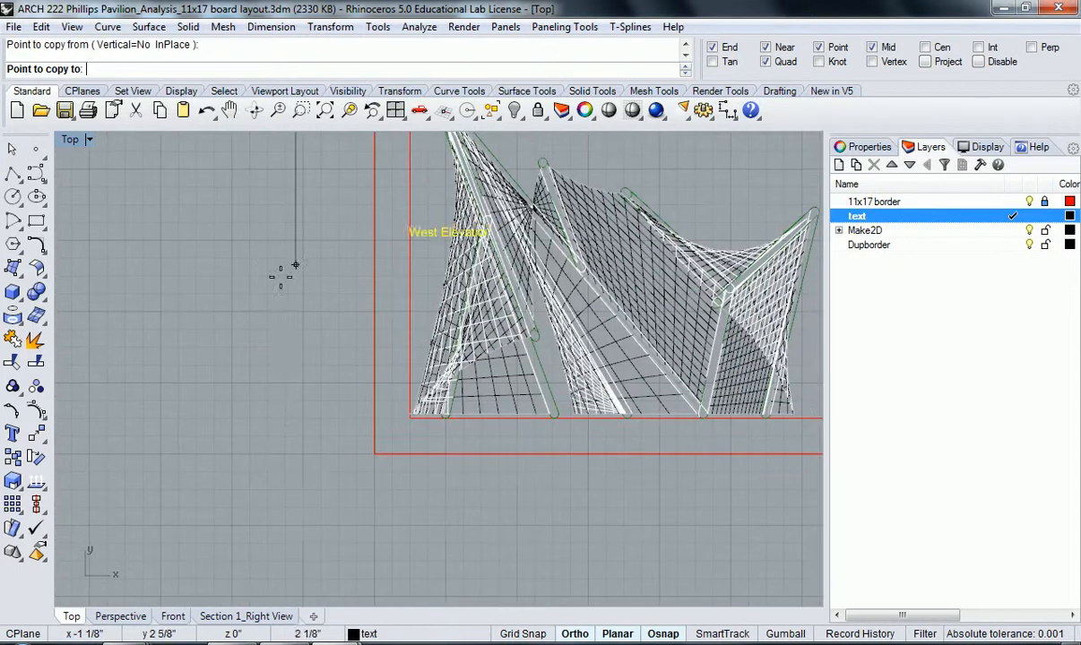
scroll(281, 463, "up", 6)
left_click(292, 453)
key("Return")
Change the copied label under the large section drawing to "West Section".
right_click_drag(573, 452, 279, 445)
double_click(359, 394)
type("S")
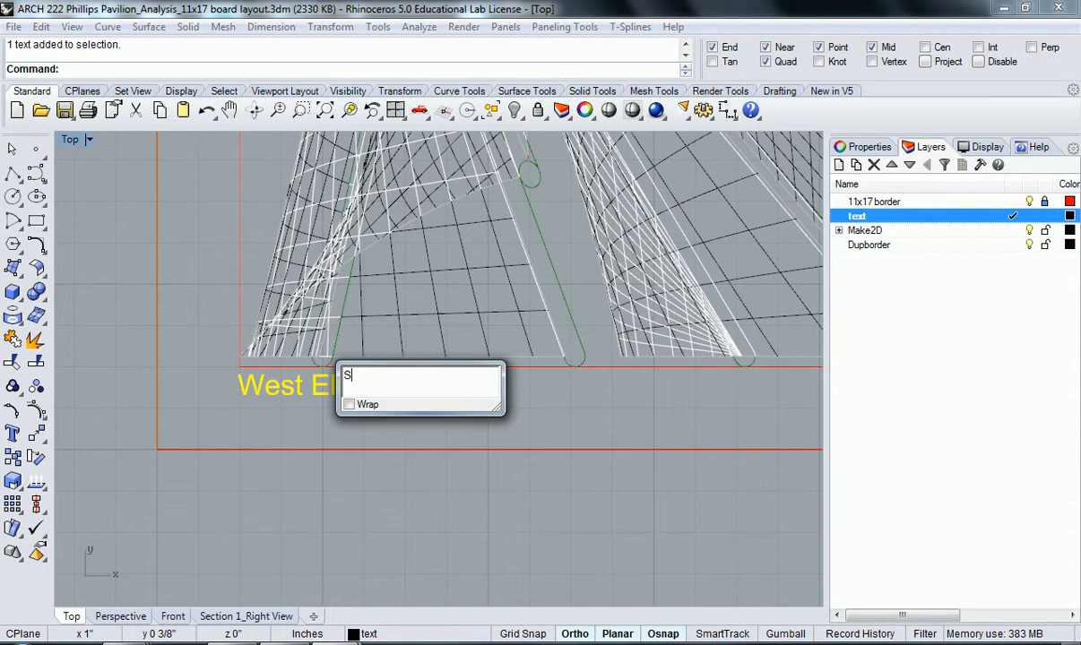
type("ec")
key("BackSpace")
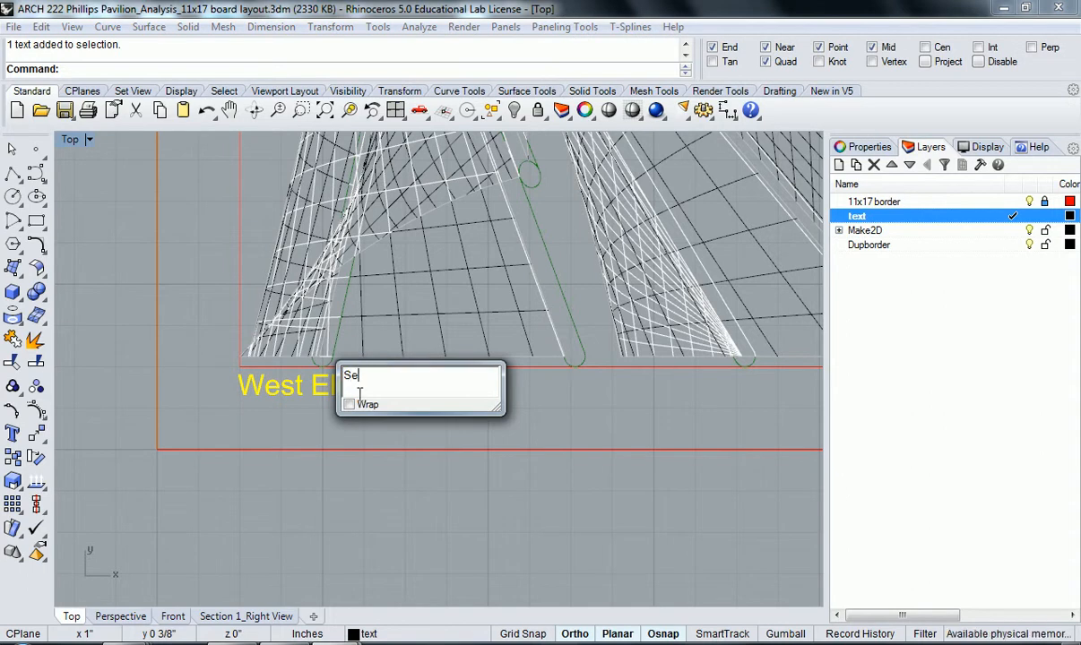
type("ction")
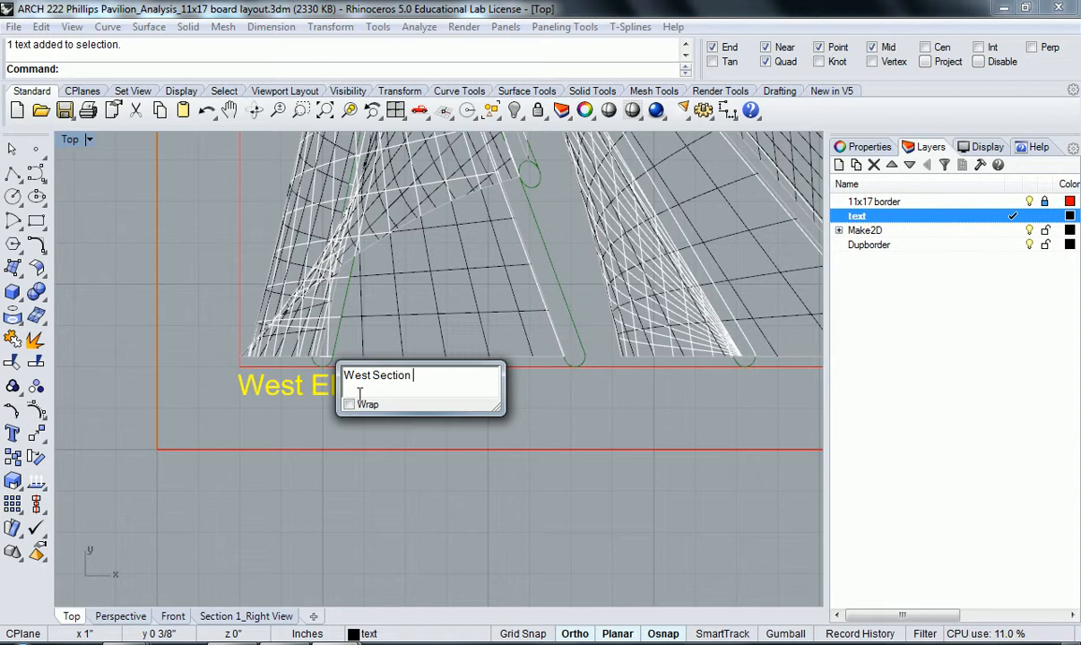
left_click(363, 439)
scroll(368, 439, "down", 8)
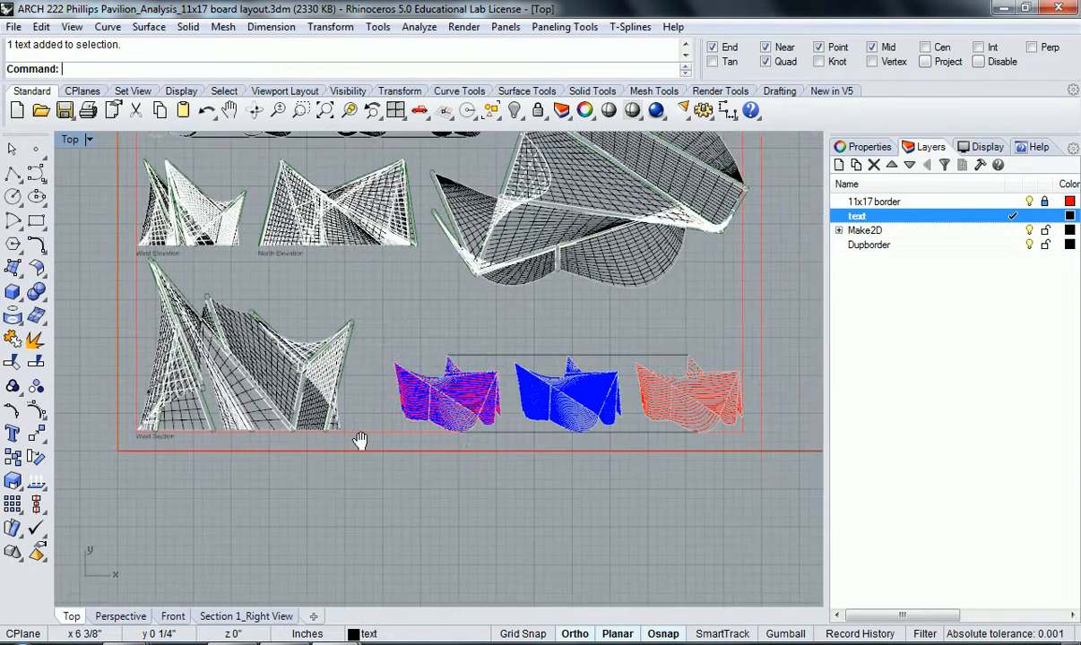
Reword the label under the large section drawing as "Section - West View".
scroll(345, 446, "up", 6)
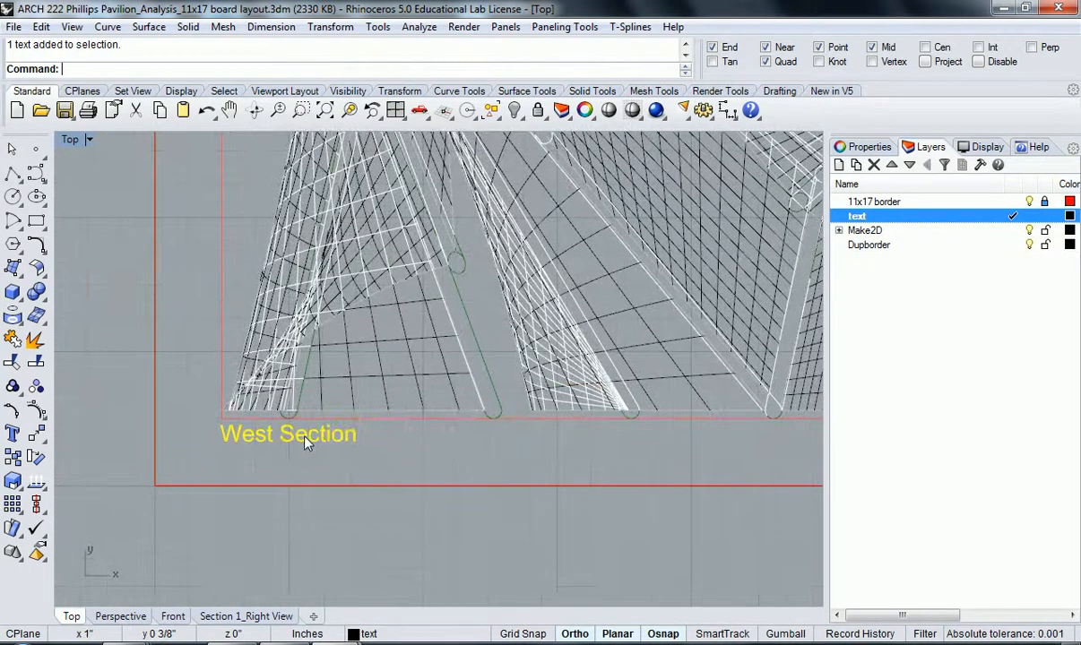
double_click(309, 439)
type("Section")
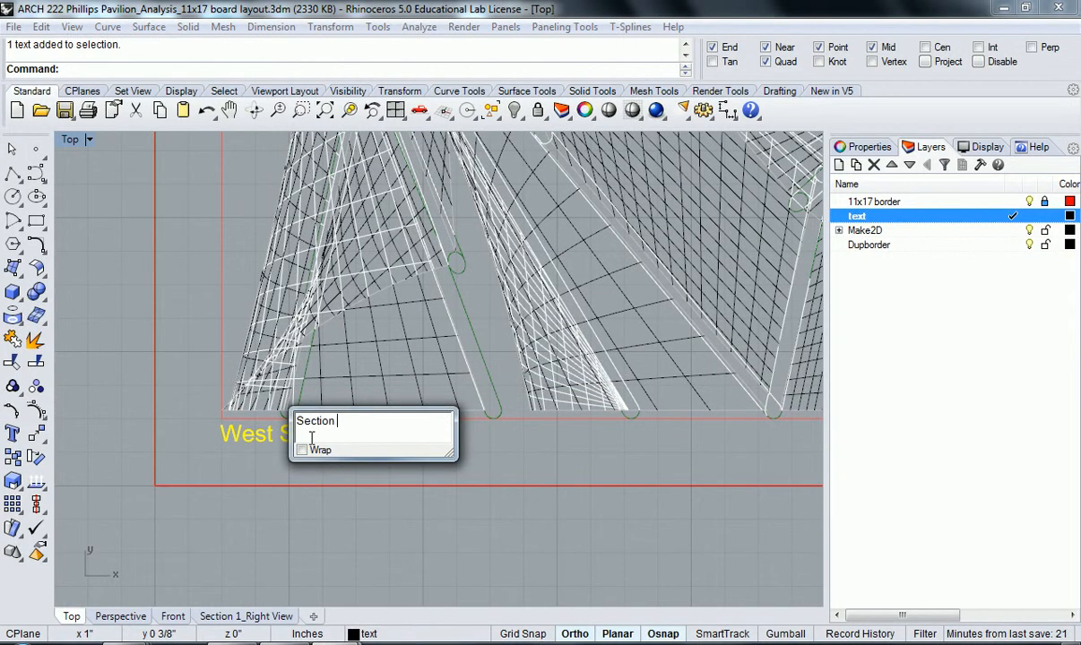
type(" - West View")
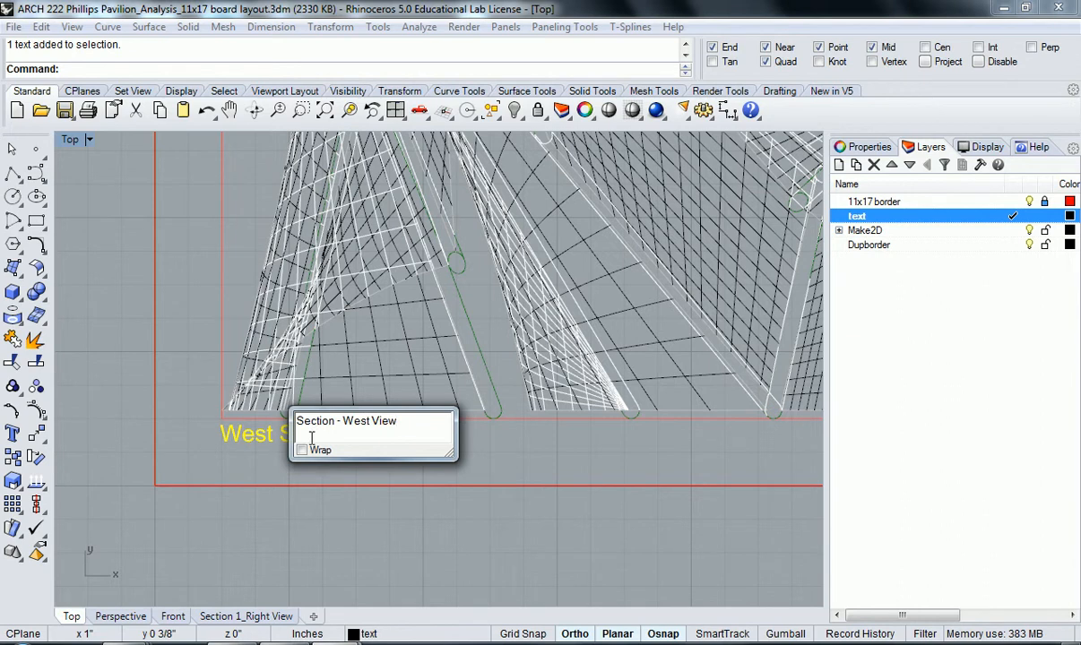
left_click(418, 530)
Copy the "Section - West View" label horizontally about 7 inches to the right, beneath the red-and-blue contour drawing.
scroll(417, 530, "down", 10)
right_click_drag(639, 516, 475, 512)
right_click_drag(701, 524, 472, 524)
scroll(472, 513, "down", 4)
right_click_drag(294, 516, 384, 468)
scroll(317, 458, "up", 8)
left_click(213, 434)
right_click_drag(275, 489, 252, 473)
type("C")
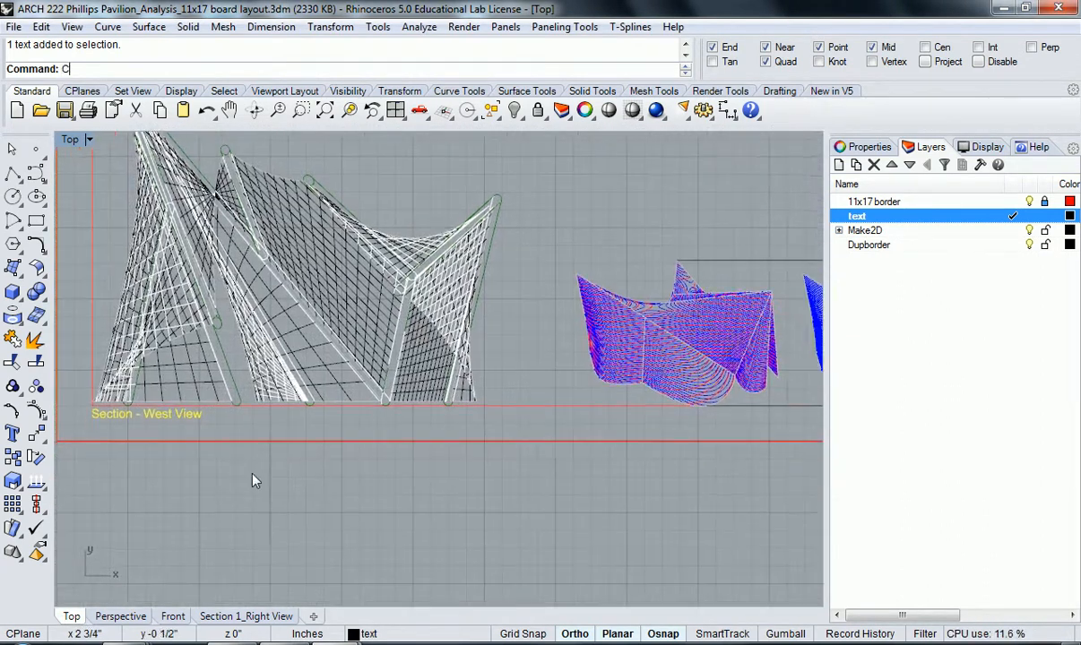
type("opy")
key("Return")
left_click(276, 480)
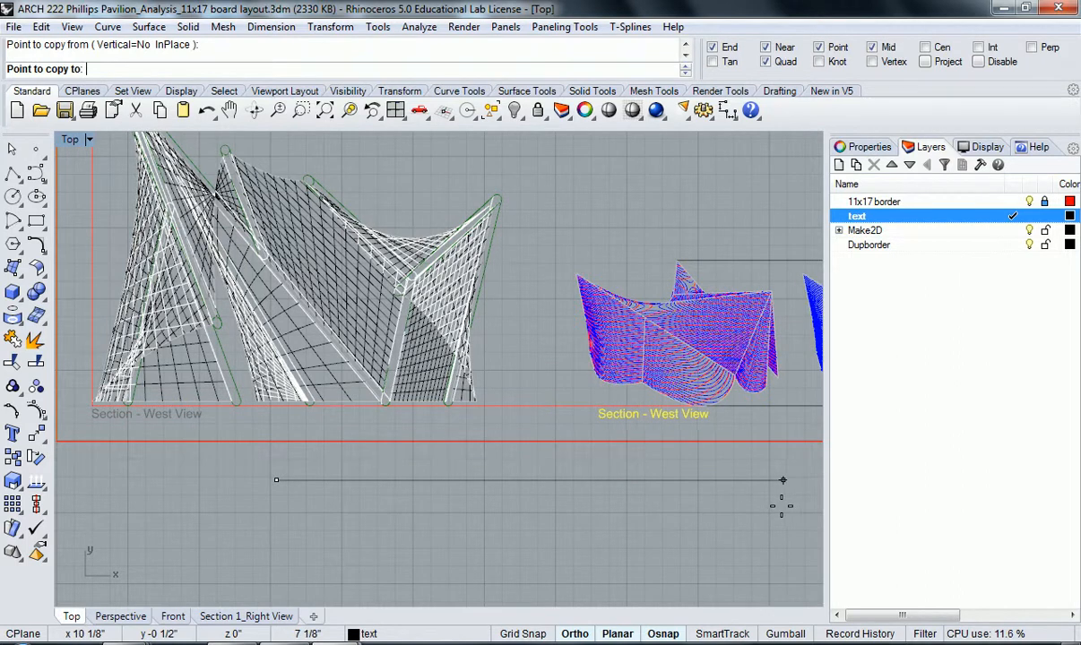
right_click_drag(783, 507, 639, 536)
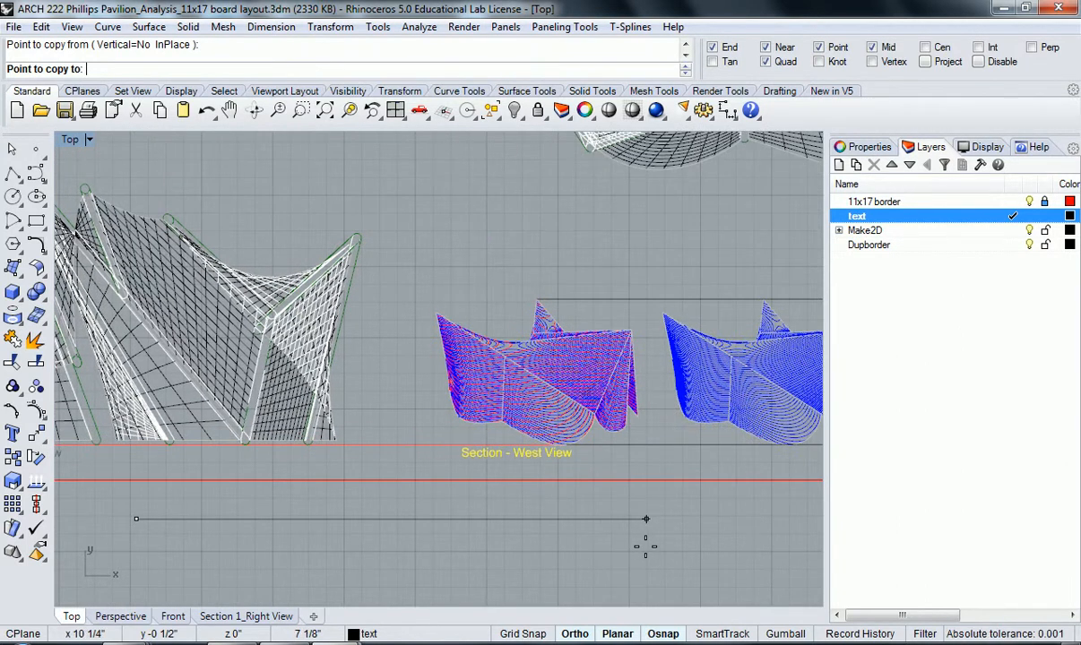
left_click(635, 545)
right_click(635, 545)
Copy the label beneath the red-and-blue contour drawing straight up to just above that drawing.
right_click_drag(635, 545, 606, 560)
left_click(448, 469)
right_click_drag(449, 475, 443, 495)
type("Copy")
key("Return")
left_click(416, 489)
left_click(386, 305)
right_click(386, 305)
Change the label above the red-and-blue contour drawing to "Iso Curve Analysis".
double_click(490, 318)
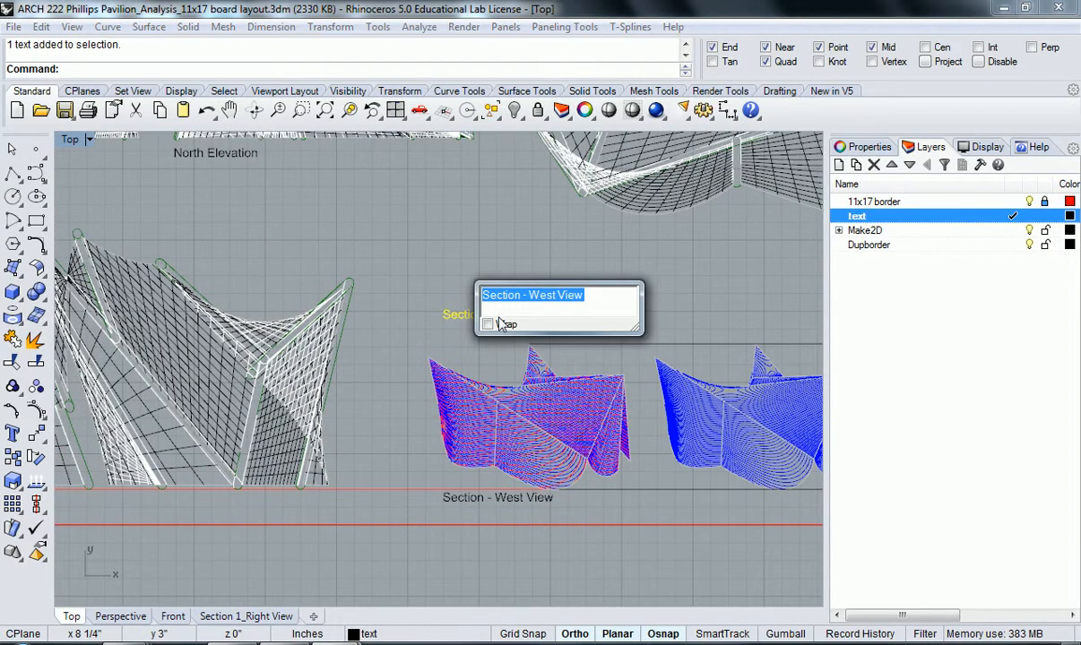
key("BackSpace")
type("Iso Curve Analysis")
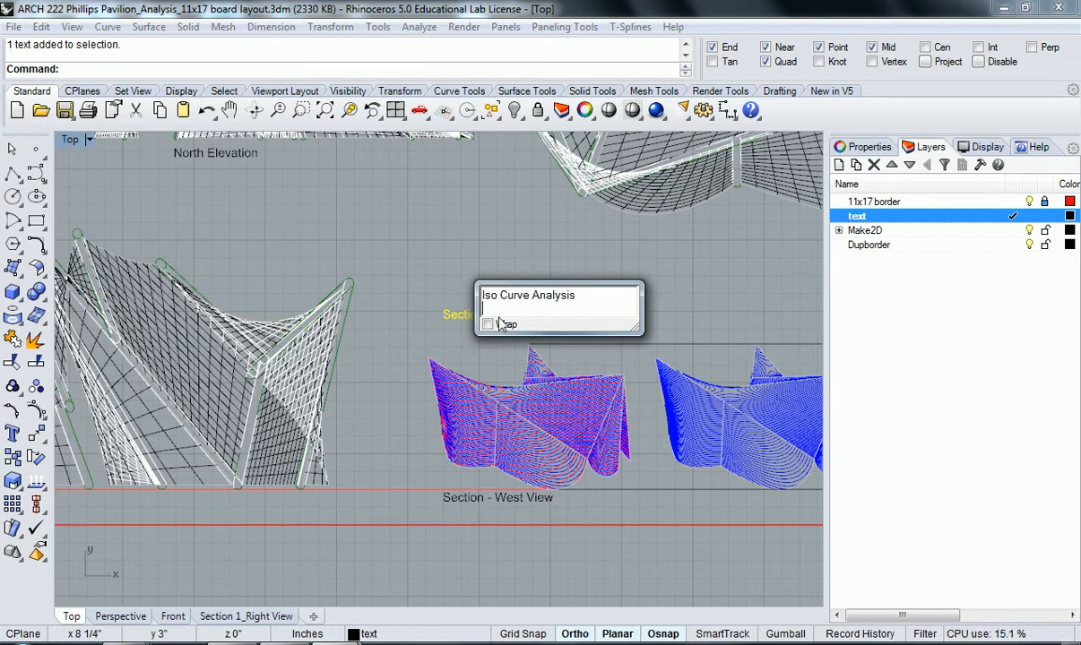
left_click(405, 347)
Scale the "Iso Curve Analysis" heading by a factor of 2 from its lower-left point.
left_click(458, 319)
type("scale")
key("Return")
scroll(445, 318, "up", 2)
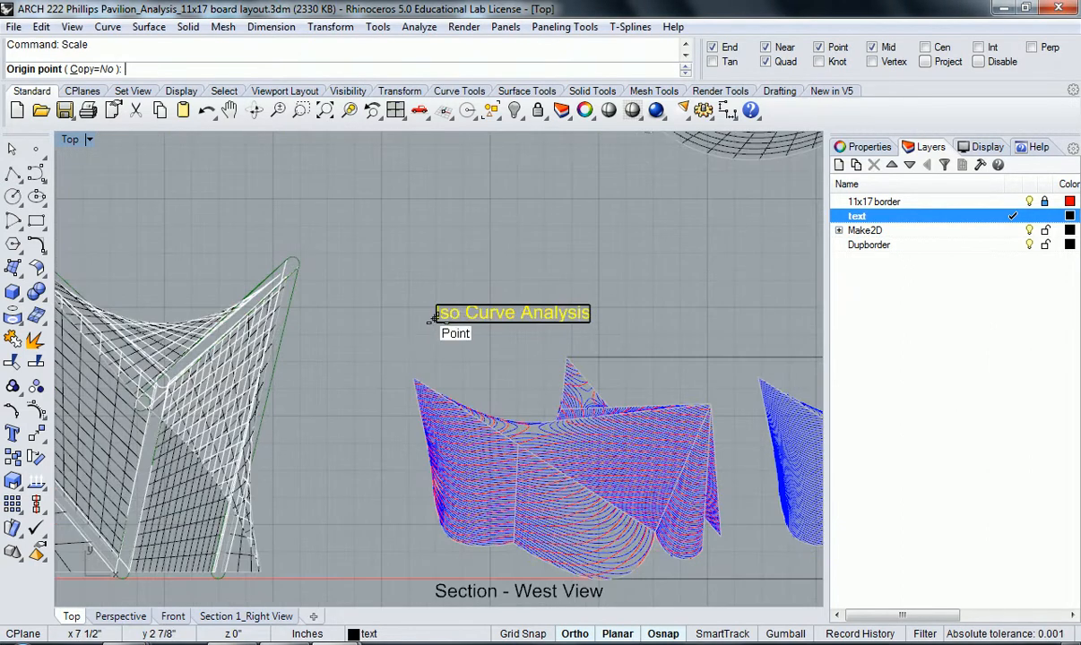
left_click(434, 319)
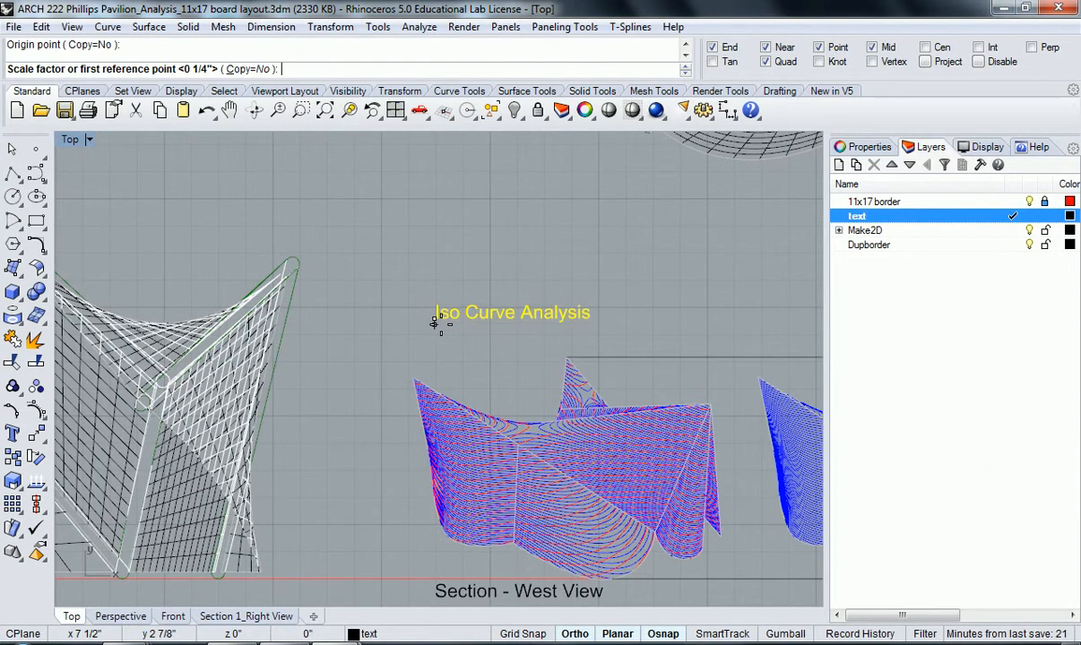
type("2")
key("Return")
Move the "Iso Curve Analysis" heading slightly left to line up with the edge of the first contour drawing.
right_click_drag(441, 330, 459, 325)
type("m")
key("Return")
left_click(503, 334)
left_click(480, 335)
scroll(489, 342, "down", 8)
scroll(495, 386, "down", 5)
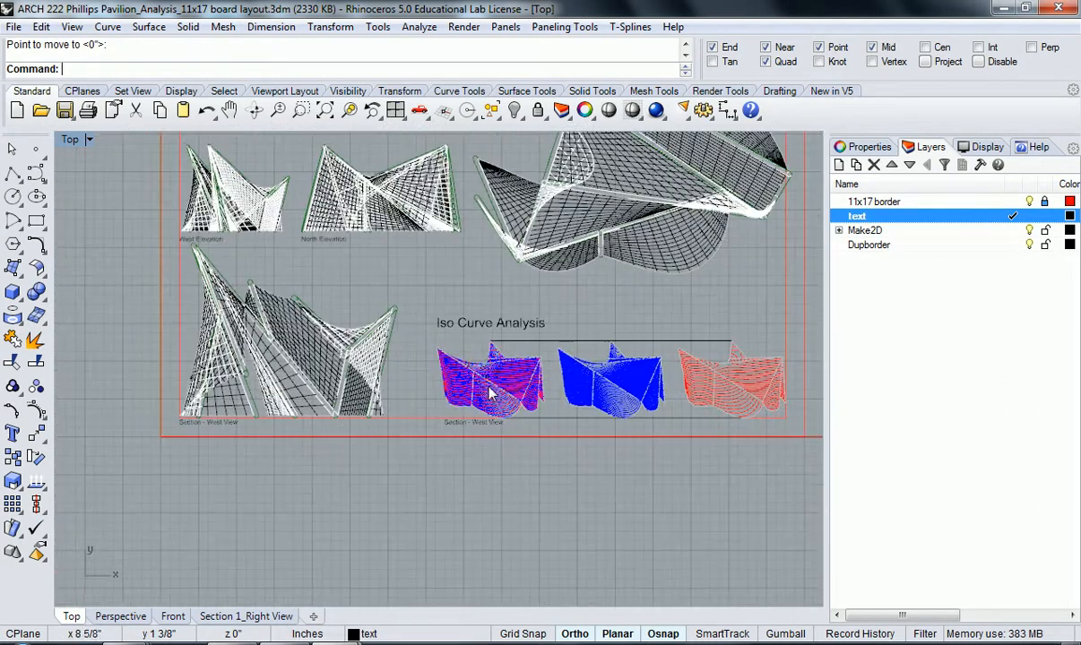
Change the label beneath the red-and-blue contour drawing to "Interesting Contour Lines".
scroll(439, 441, "up", 3)
scroll(439, 440, "up", 5)
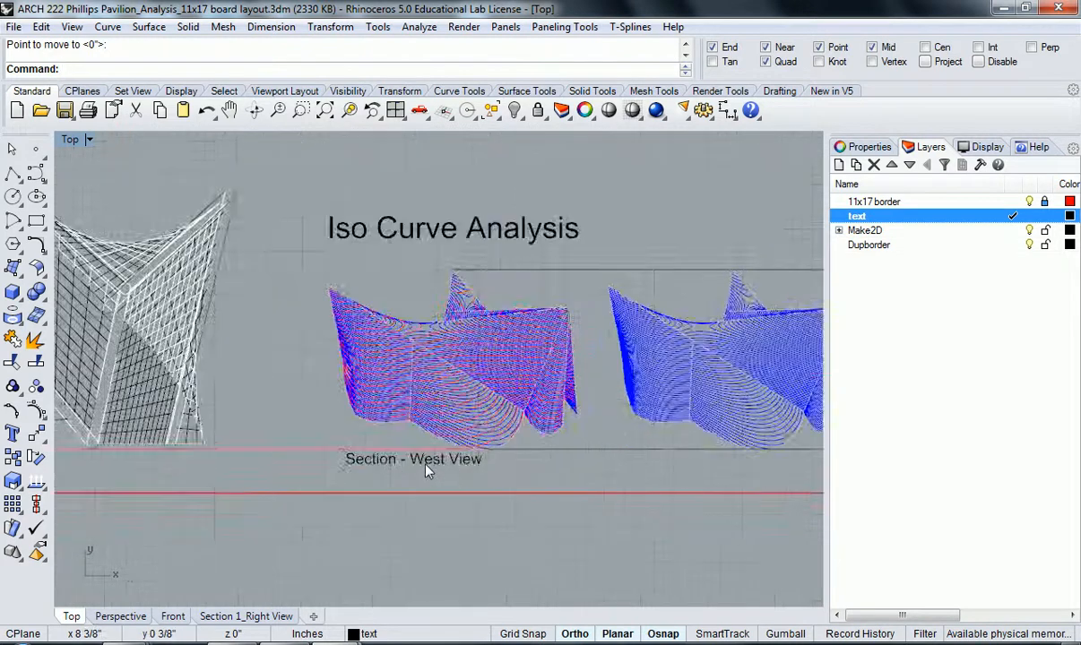
double_click(429, 462)
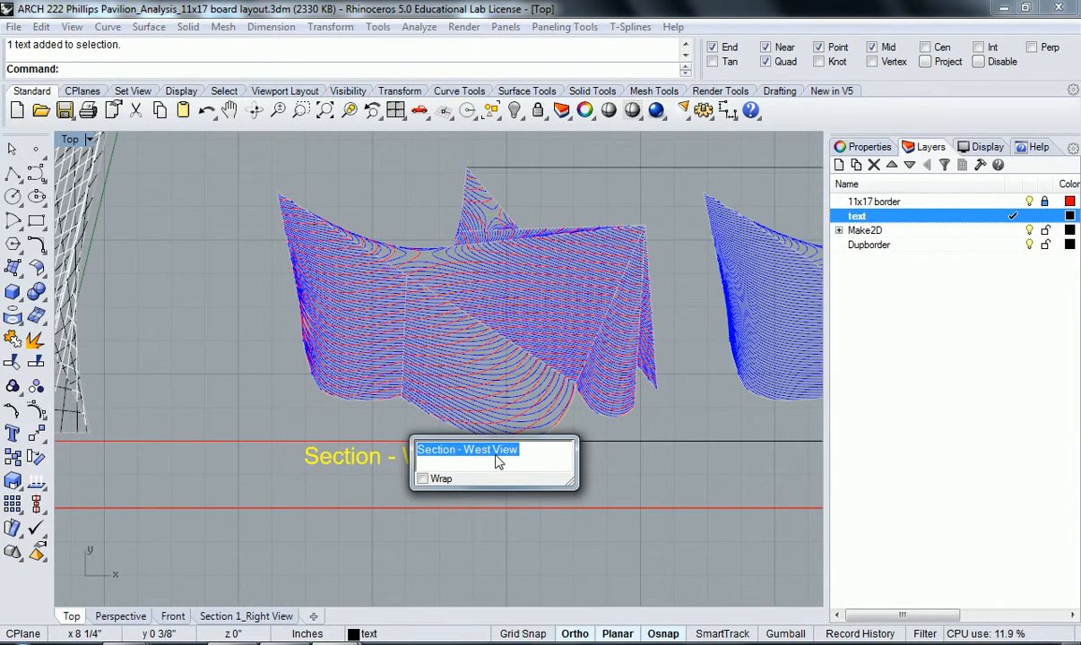
type("Interesting Contour")
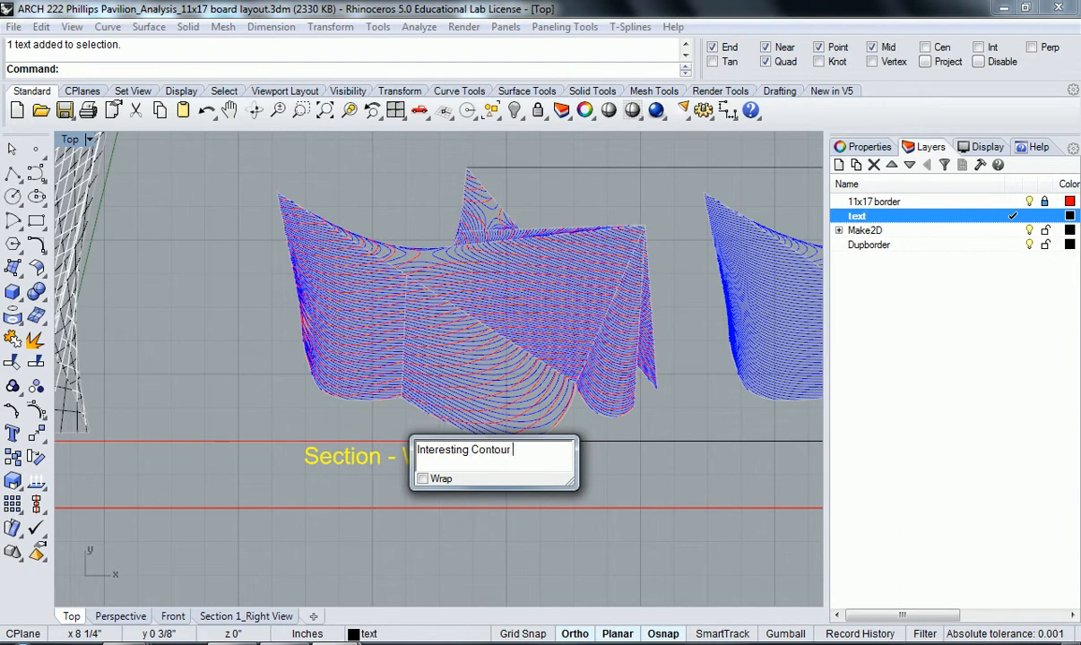
type("Line")
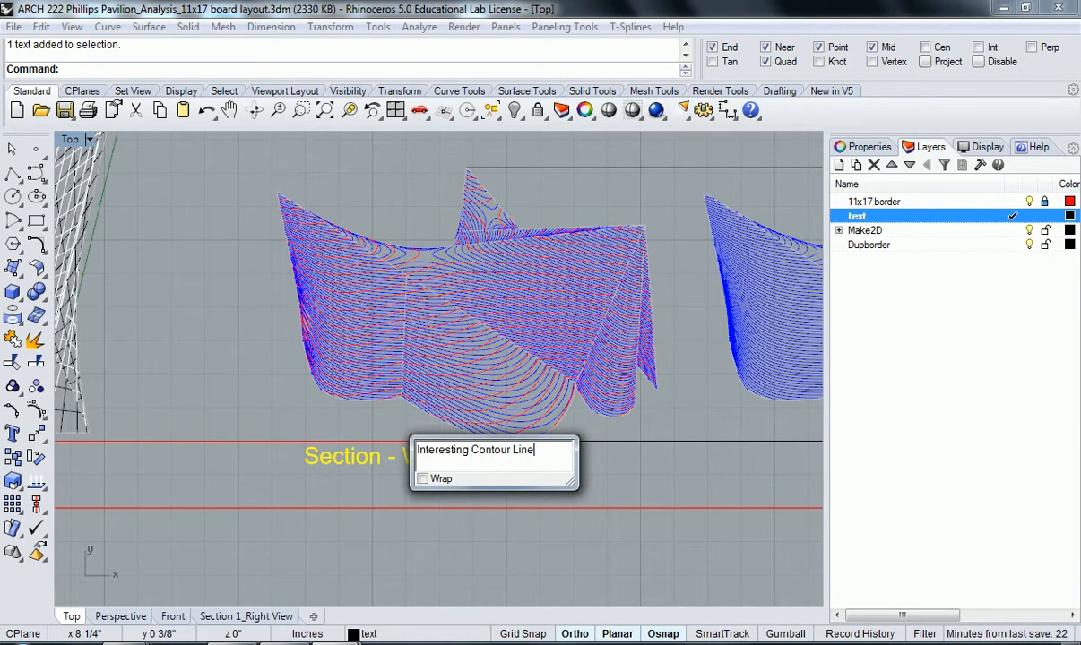
left_click(433, 502)
Copy the "Interesting Contour Lines" label horizontally to beneath the blue contour drawing.
left_click(442, 463)
type("c")
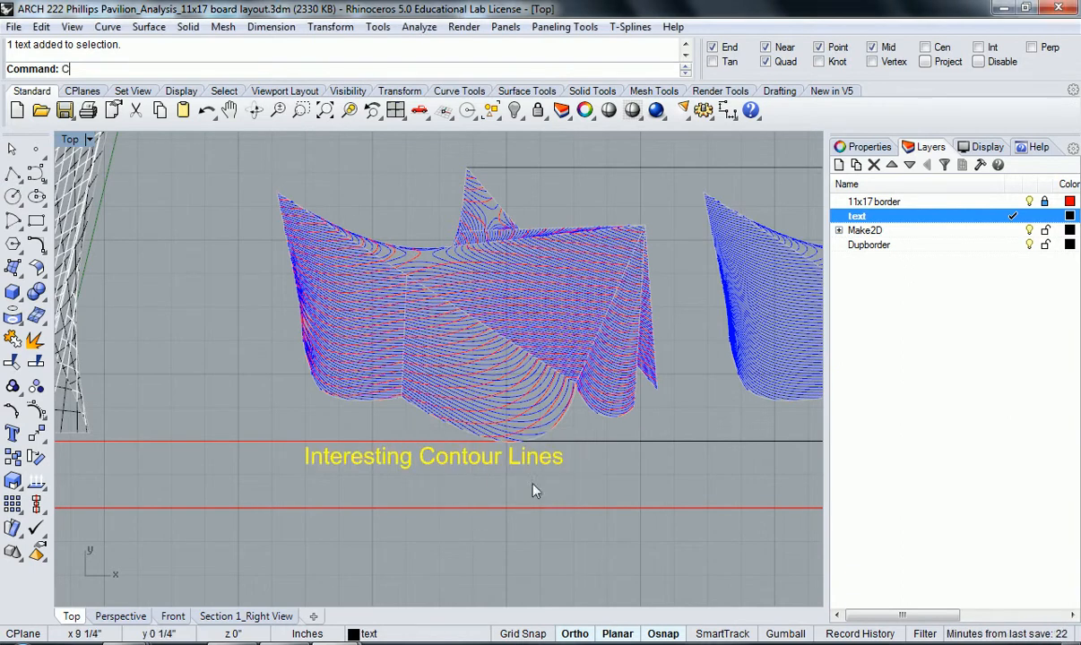
right_click_drag(529, 489, 417, 488)
key("space")
left_click(419, 484)
right_click_drag(668, 500, 452, 483)
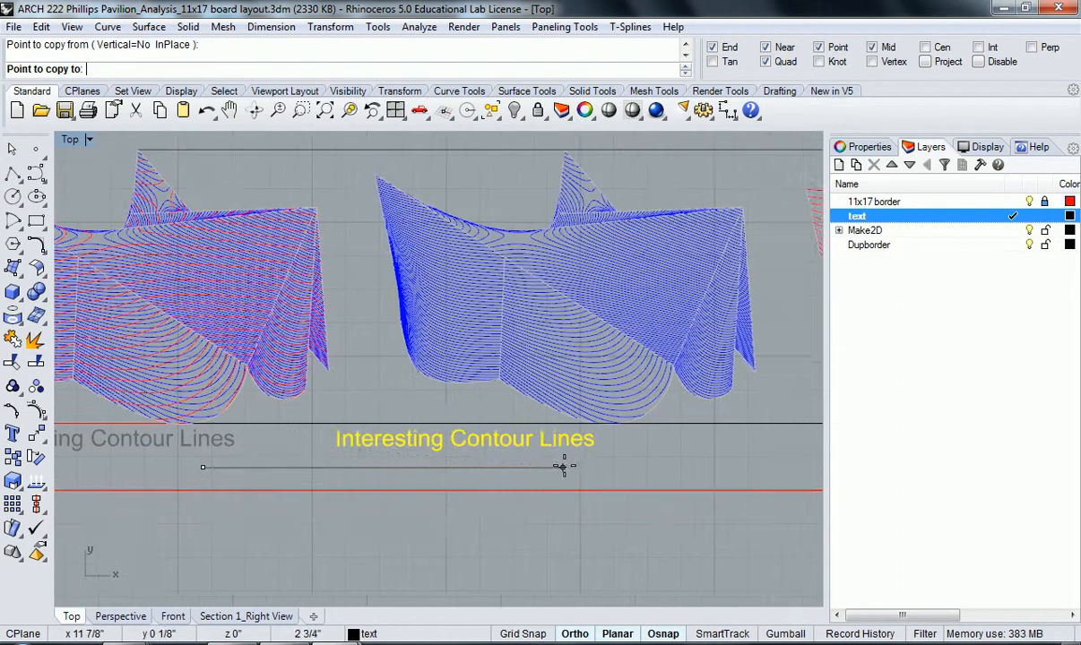
left_click(619, 468)
scroll(620, 468, "down", 4)
right_click_drag(652, 475, 450, 445)
key("Escape")
Copy the label beneath the blue contour drawing horizontally to beneath the red contour drawing.
scroll(385, 442, "up", 4)
left_click(480, 429)
type("c")
key("space")
left_click(484, 437)
right_click_drag(535, 452, 373, 429)
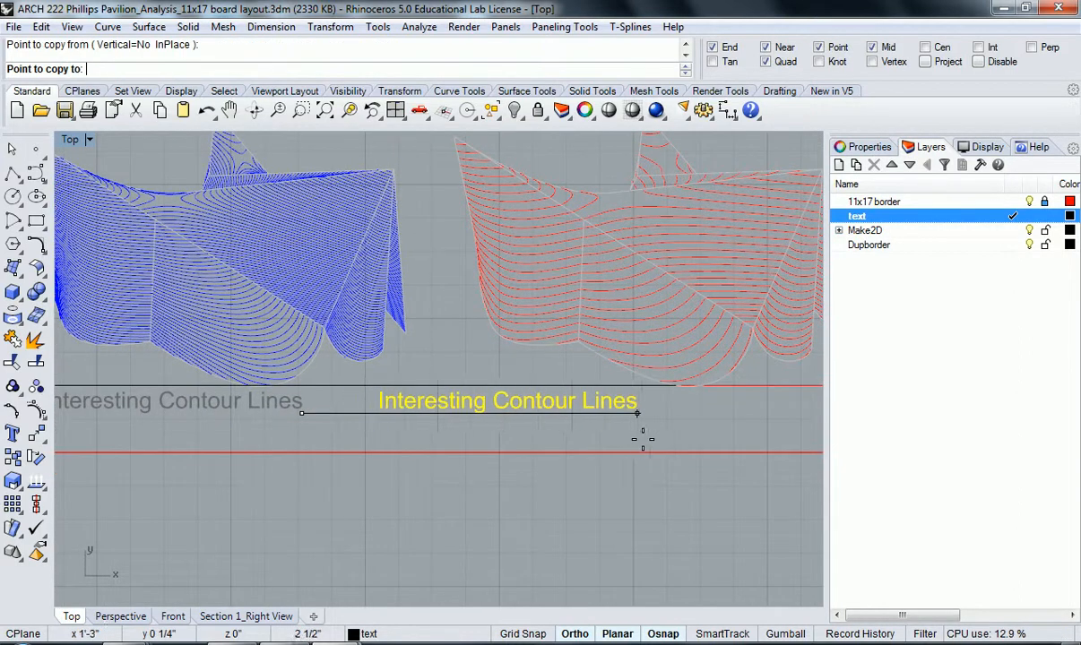
left_click(745, 428)
key("Escape")
scroll(746, 427, "down", 4)
right_click_drag(644, 427, 589, 424)
key("Escape")
Change the label beneath the red contour drawing to "Horizontal Contours".
scroll(583, 429, "down", 4)
scroll(556, 445, "up", 3)
double_click(531, 436)
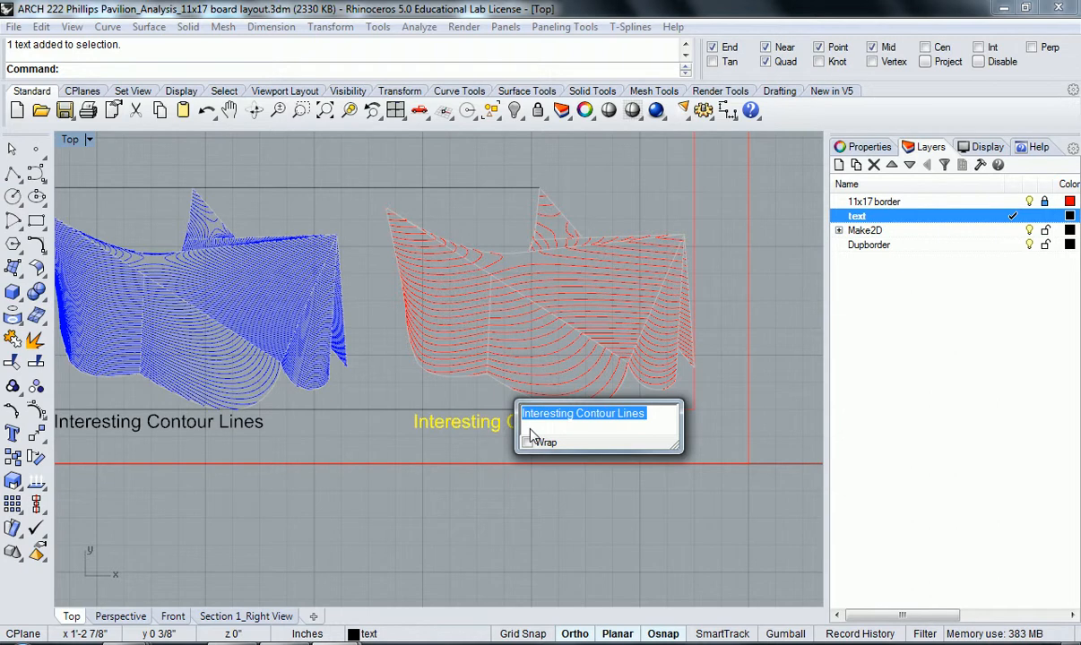
type("HOr")
key("BackSpace")
type("oo")
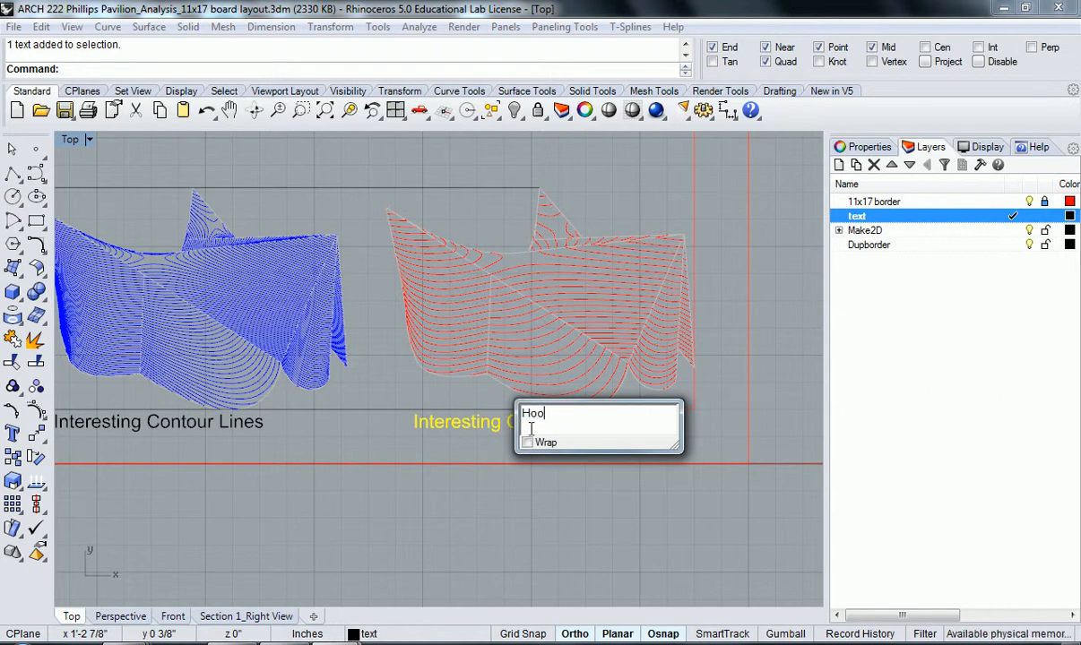
type("izontal ")
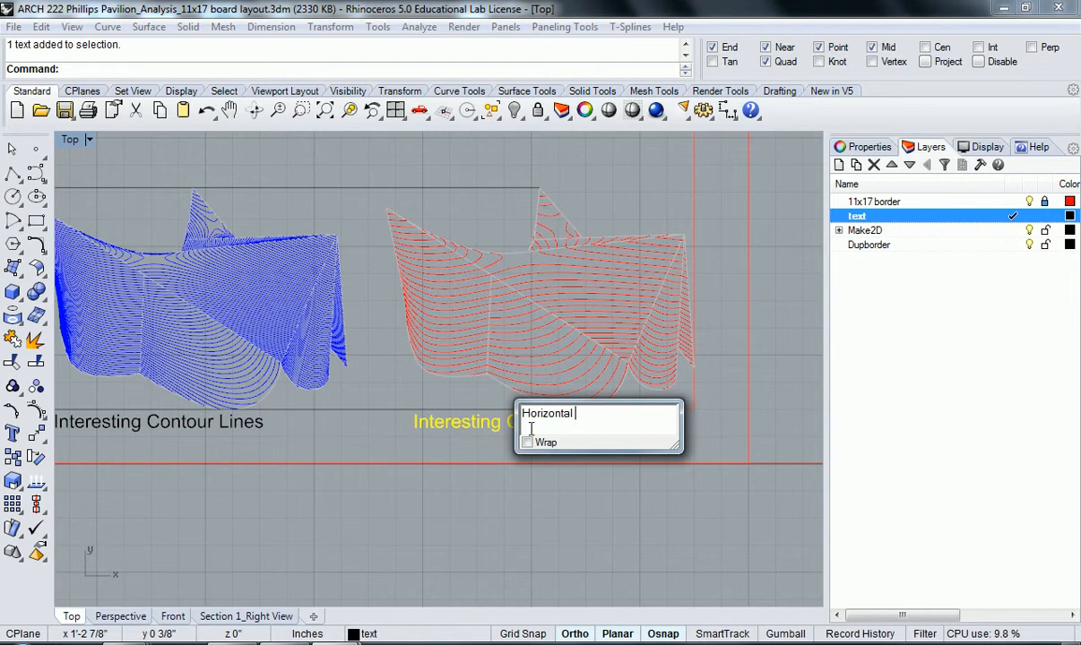
type("Contours")
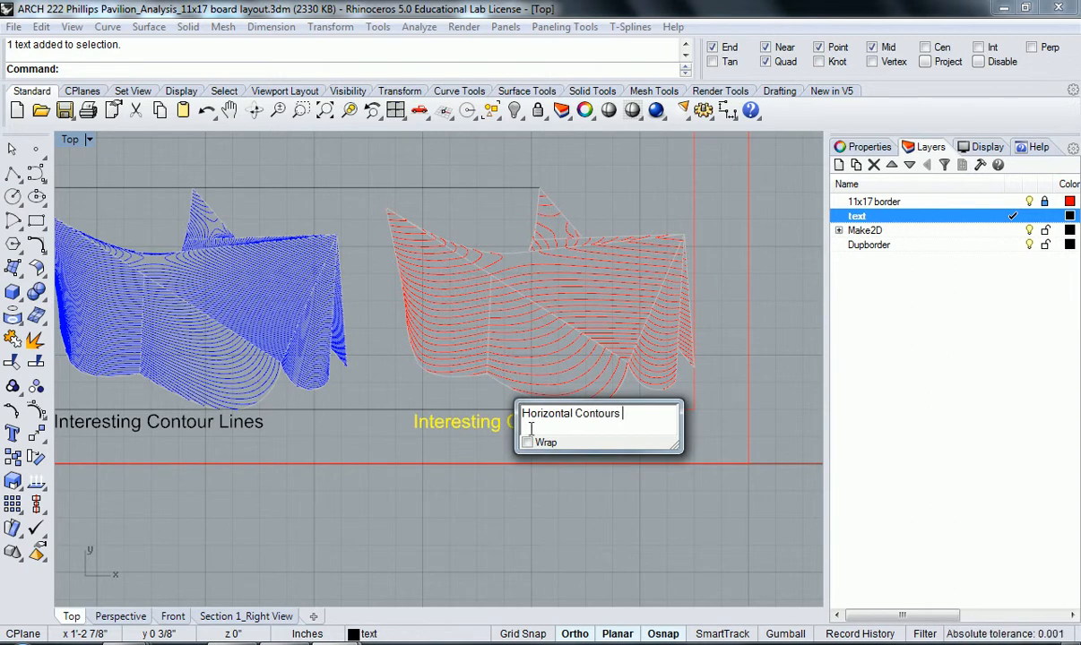
left_click(491, 491)
right_click_drag(374, 479, 670, 487)
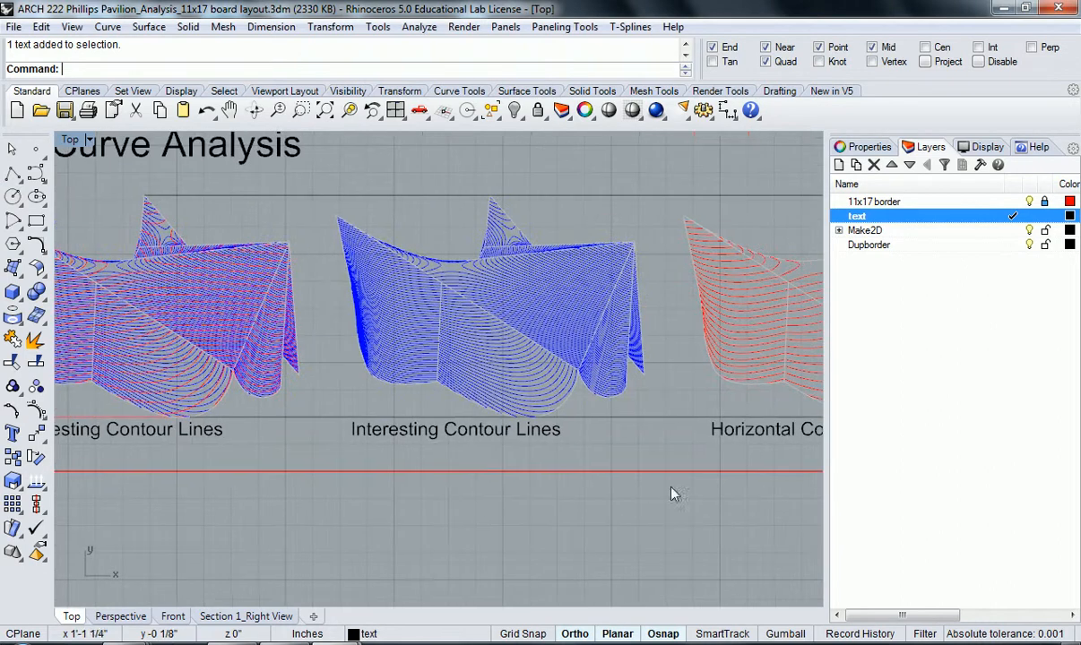
double_click(481, 439)
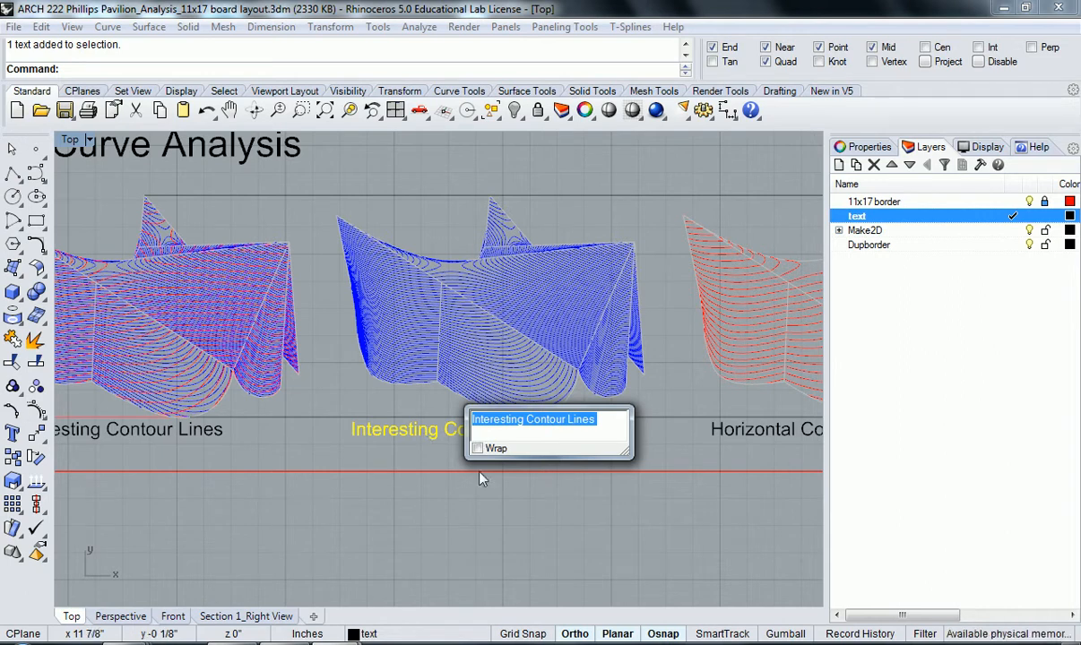
left_click(562, 496)
right_click_drag(561, 495, 330, 484)
right_click_drag(538, 422, 548, 429)
right_click_drag(397, 432, 422, 431)
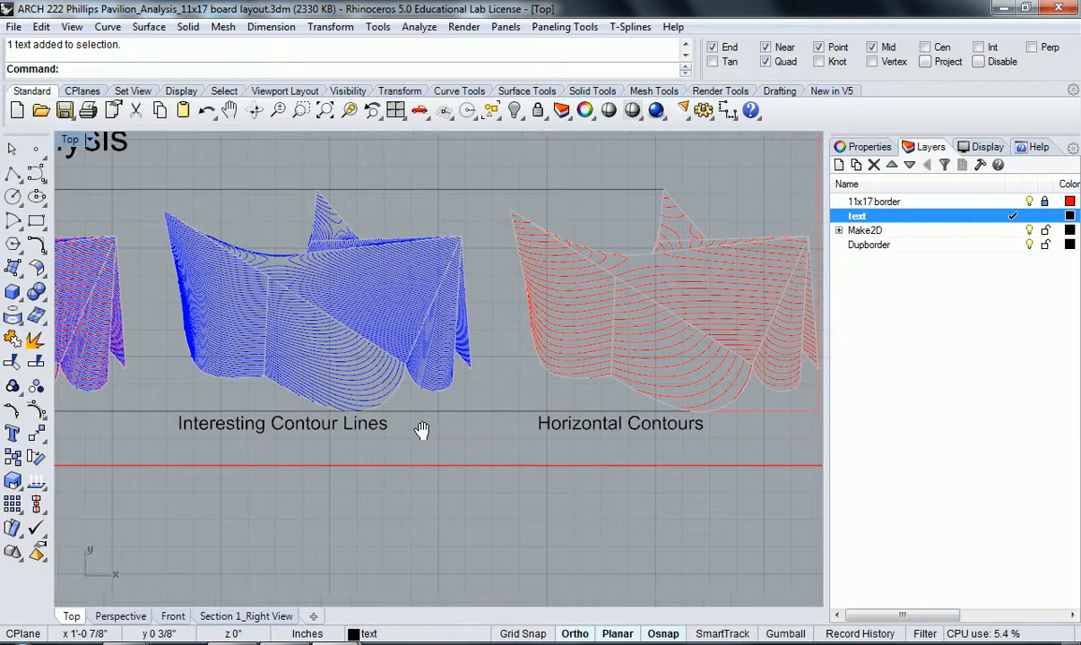
right_click_drag(315, 430, 337, 432)
Change the label beneath the blue contour drawing to "Dense Contours".
double_click(338, 430)
type("De")
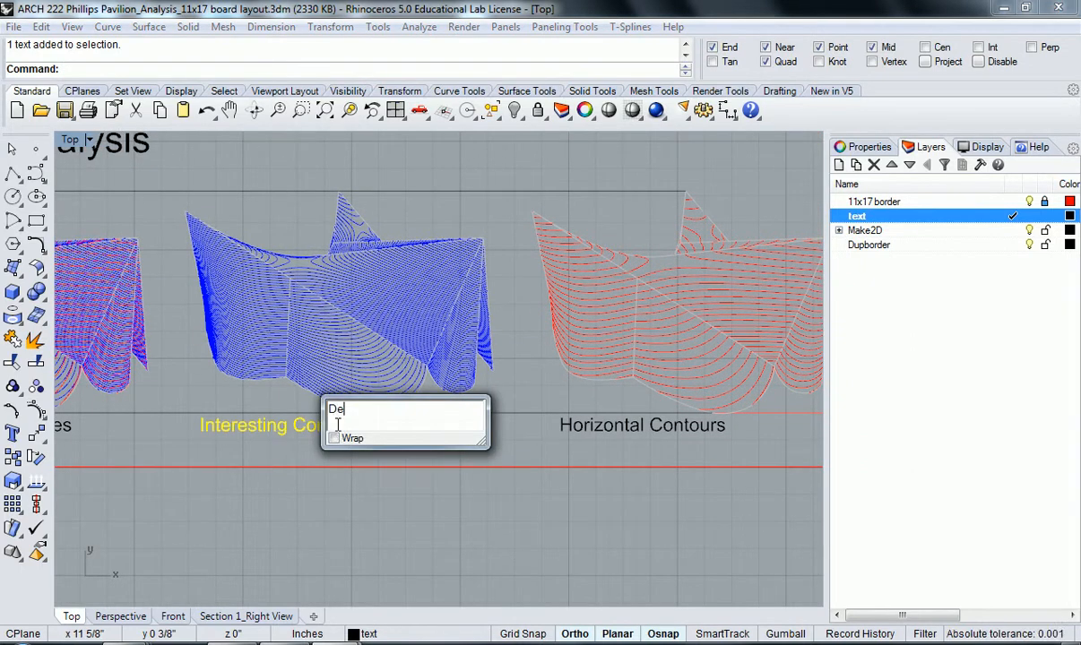
type("nse Contour")
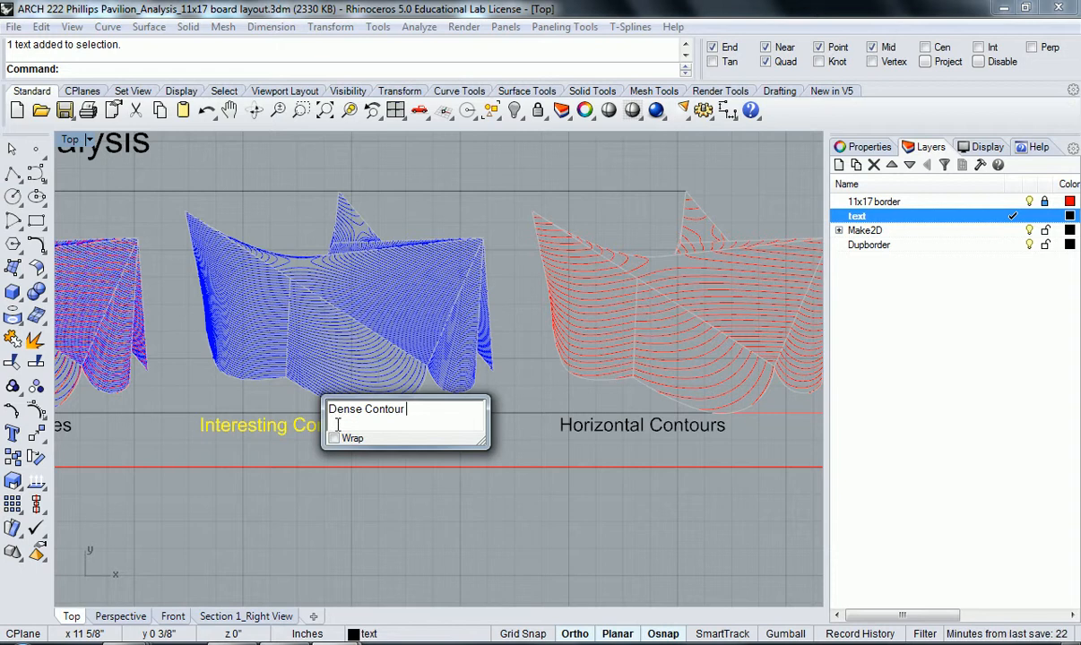
left_click(355, 514)
Copy the "North Elevation" label onto the lower edge of the large plan drawing.
scroll(332, 514, "down", 2)
right_click_drag(315, 510, 446, 516)
scroll(439, 514, "down", 2)
right_click_drag(293, 488, 324, 518)
scroll(323, 517, "down", 4)
right_click_drag(357, 400, 419, 415)
scroll(386, 509, "down", 2)
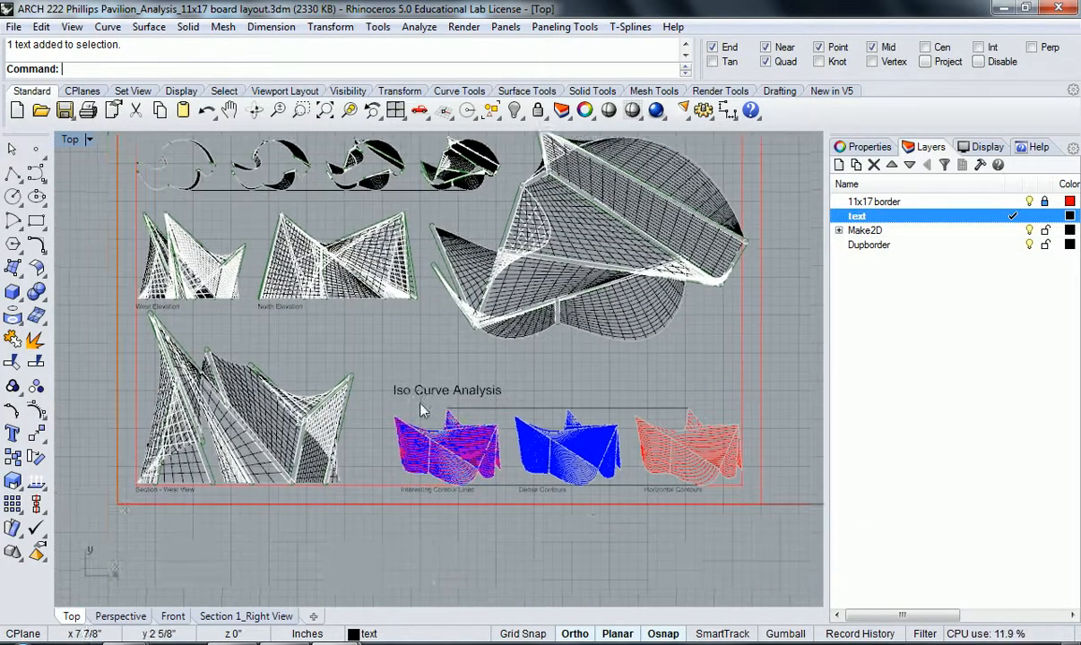
scroll(283, 357, "up", 8)
left_click(294, 296)
type("co")
right_click_drag(285, 293, 272, 325)
key("Return")
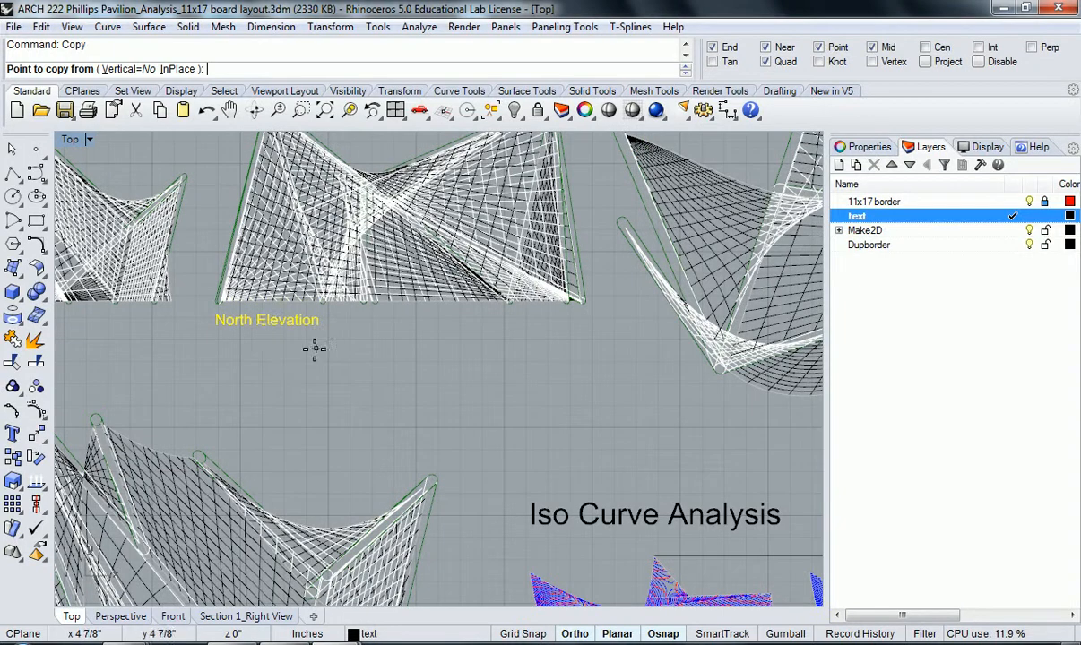
left_click(270, 334)
right_click_drag(599, 394, 349, 359)
left_click(529, 416)
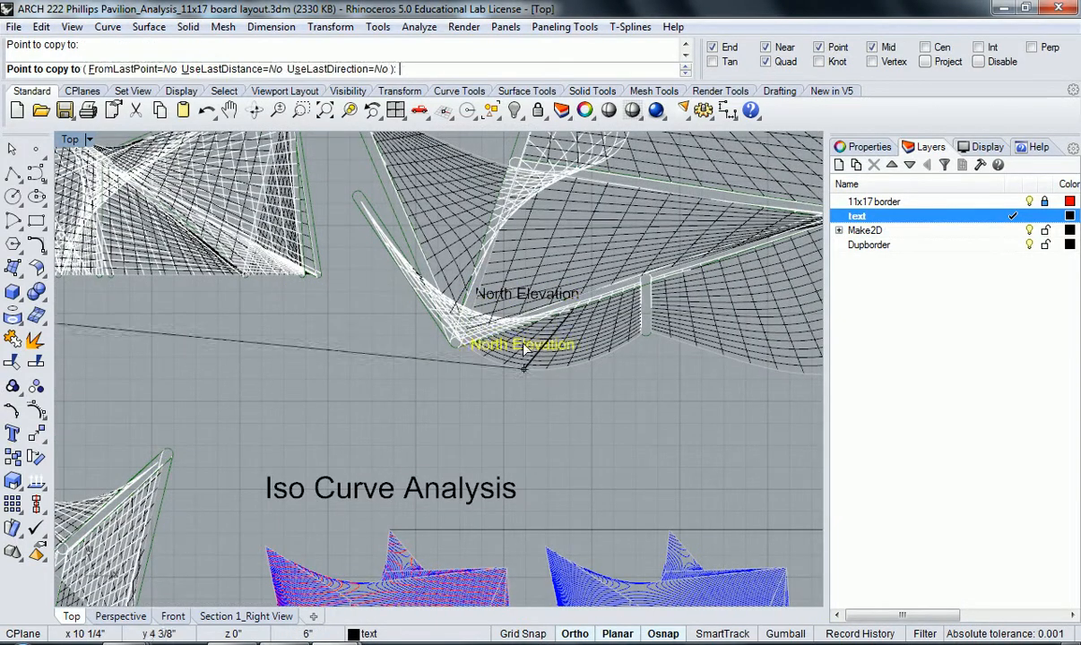
key("Return")
Move the copied "North Elevation" label straight down into the clear space beneath the large plan drawing.
left_click(527, 300)
left_click(561, 342)
type("m")
key("Return")
left_click(372, 369)
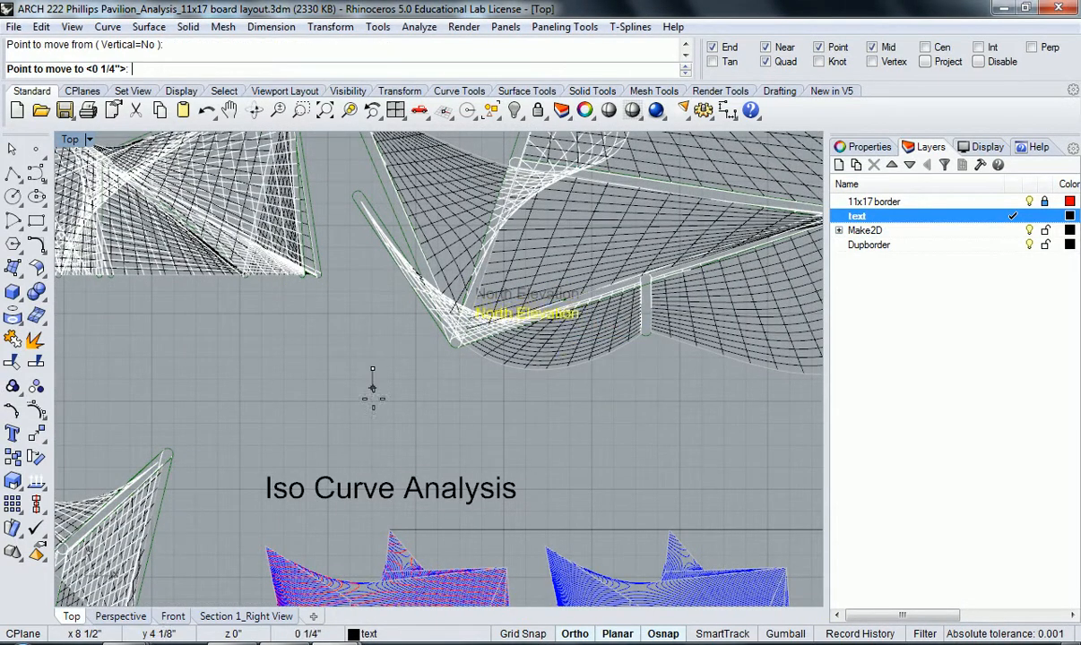
left_click(370, 460)
Change the label beneath the large plan drawing to "Site Plan".
left_click(521, 387)
double_click(521, 388)
type("Site p")
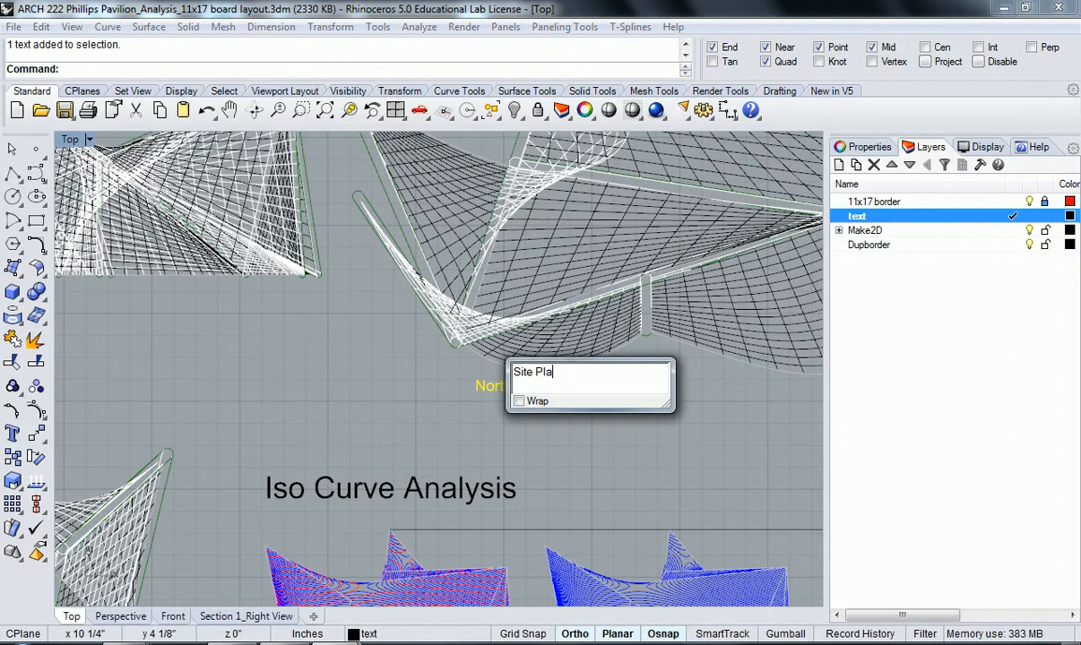
left_click(485, 410)
Add the scale to the plan drawing's label so it reads "Site Plan 1/8"=1'-0"".
scroll(485, 415, "down", 2)
right_click_drag(526, 424, 509, 387)
scroll(463, 387, "down", 8)
scroll(508, 385, "up", 8)
double_click(532, 358)
left_click(608, 359)
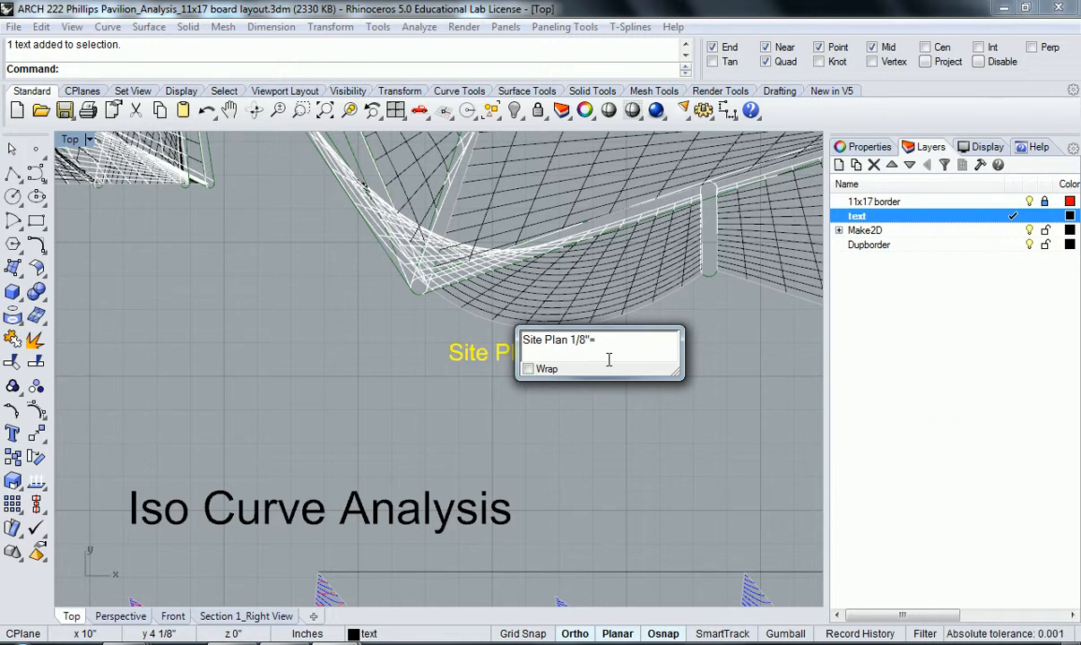
type("1/8\"=1'-0")
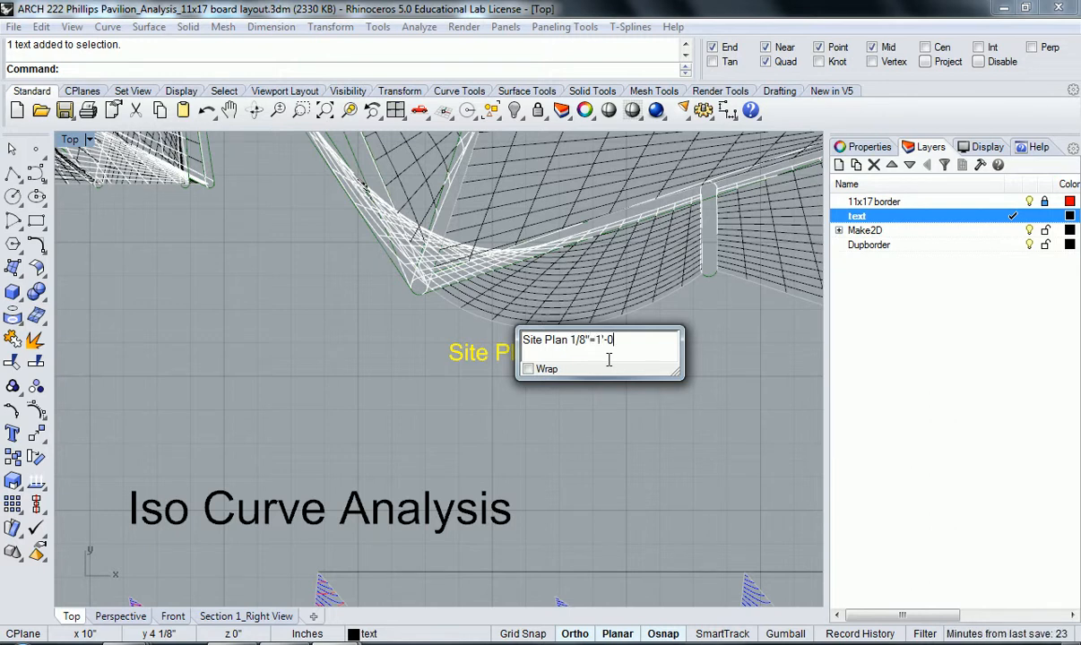
type("\"")
left_click(612, 421)
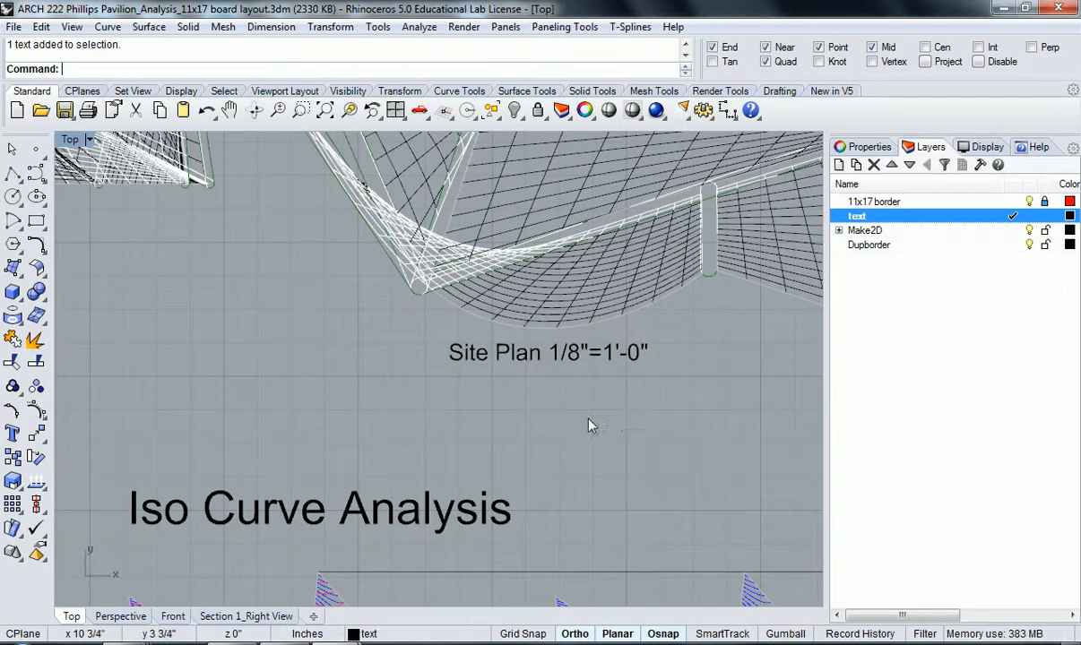
Review the labels of the site plan, section and elevations, and check the overall board layout.
scroll(547, 426, "down", 5)
scroll(524, 377, "up", 3)
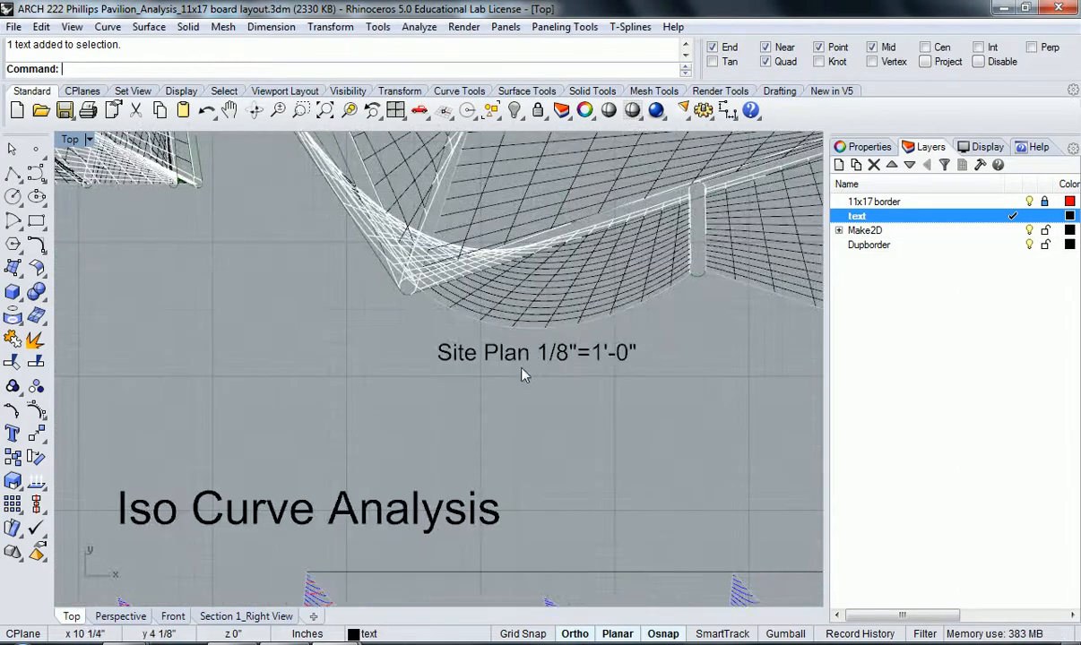
scroll(467, 395, "down", 5)
scroll(206, 470, "up", 5)
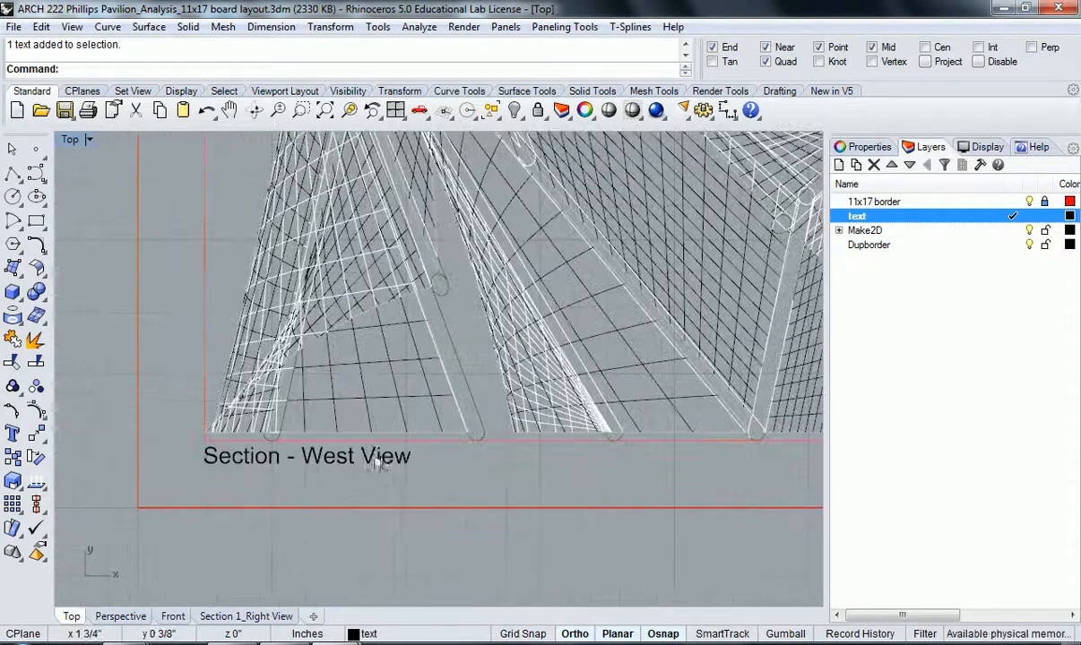
double_click(376, 459)
left_click(482, 385)
scroll(457, 394, "down", 5)
scroll(442, 403, "up", 5)
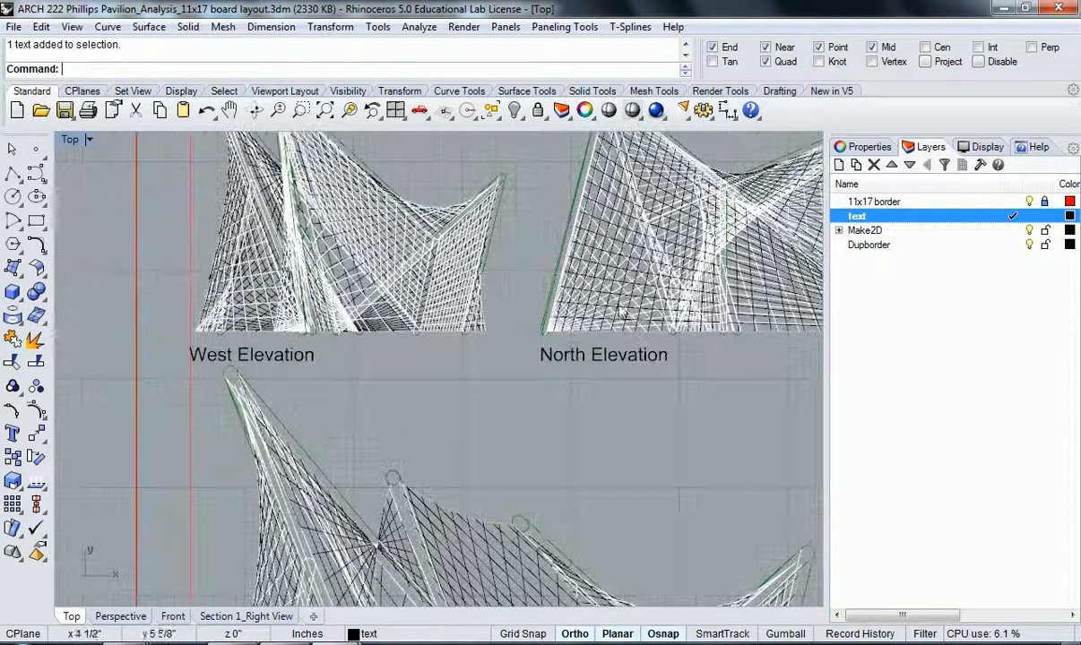
scroll(455, 425, "down", 2)
scroll(455, 425, "down", 5)
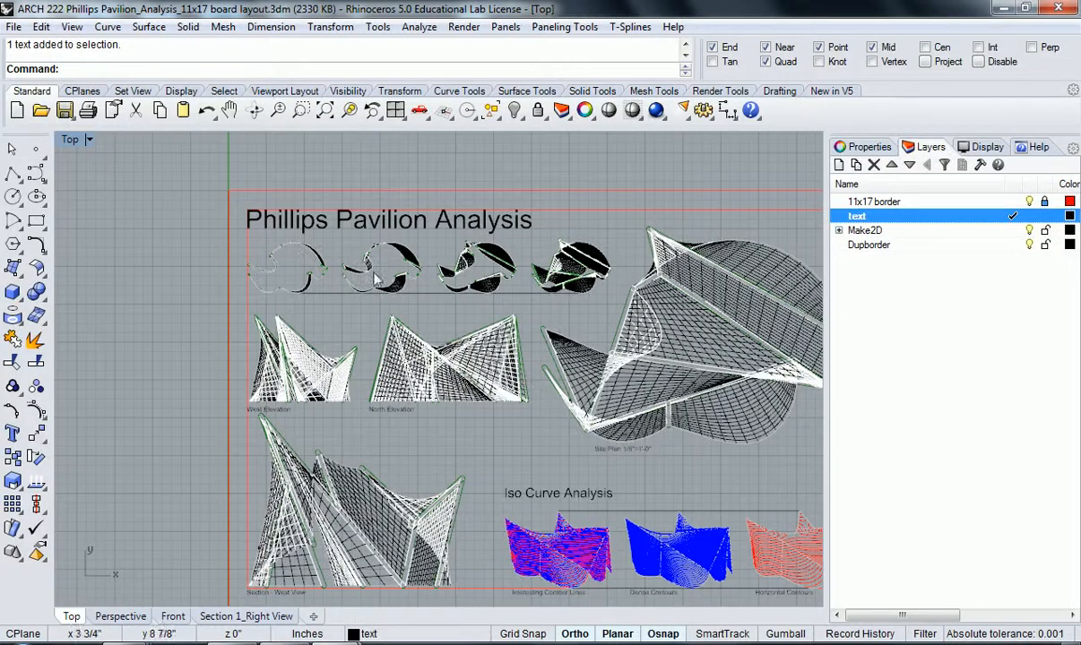
scroll(383, 256, "up", 5)
scroll(446, 331, "down", 3)
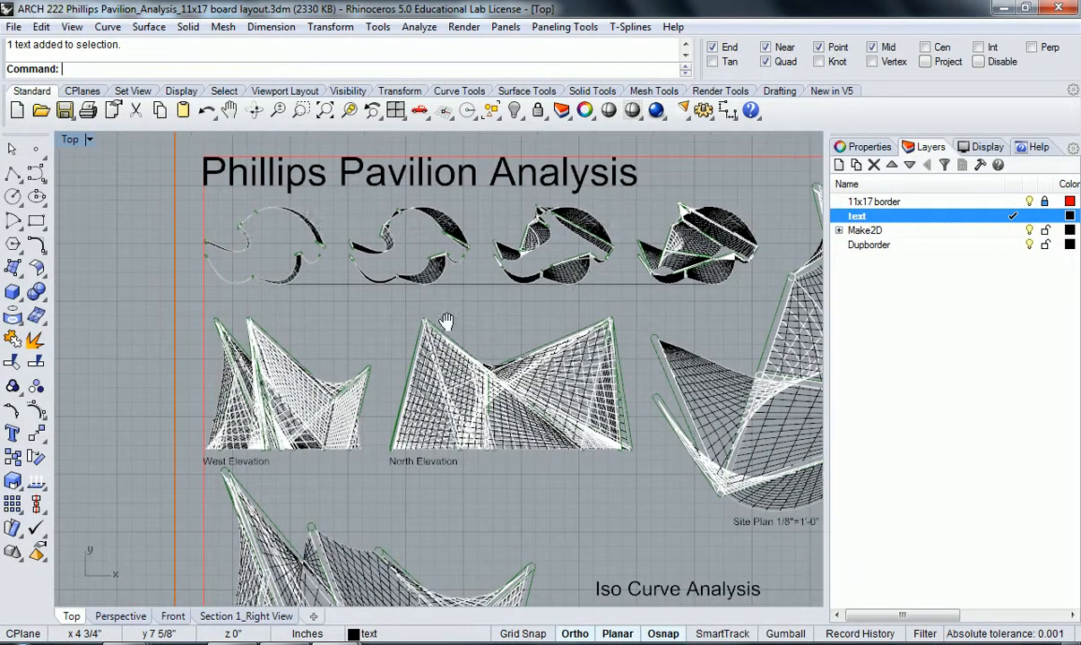
scroll(421, 354, "down", 3)
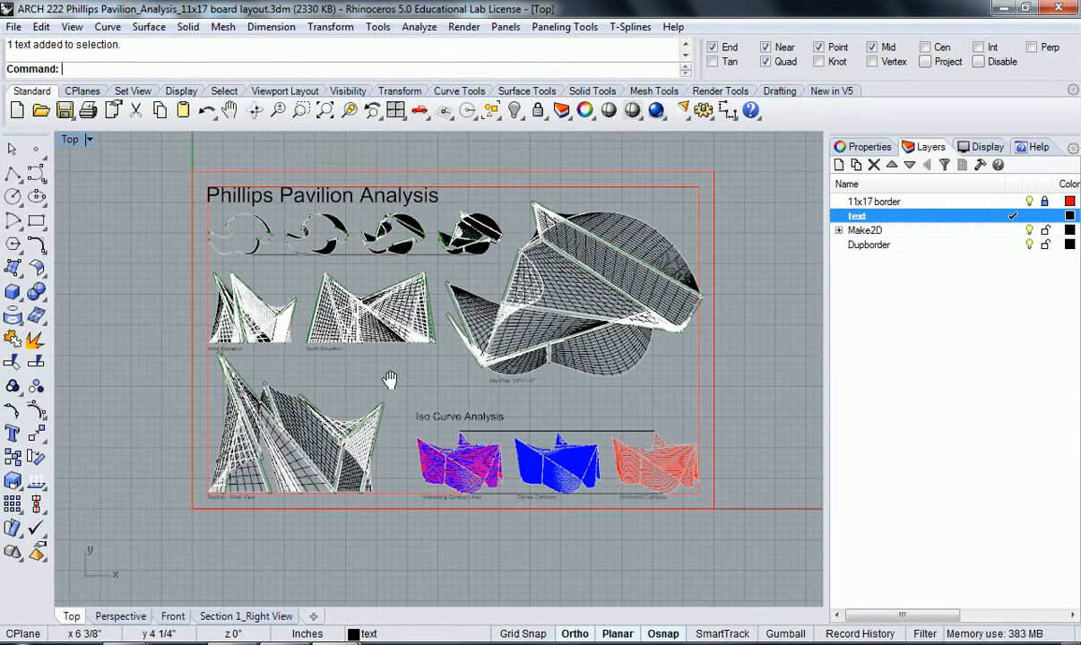
Unlock the 11x17 border layer.
right_click_drag(384, 381, 405, 391)
left_click(984, 201)
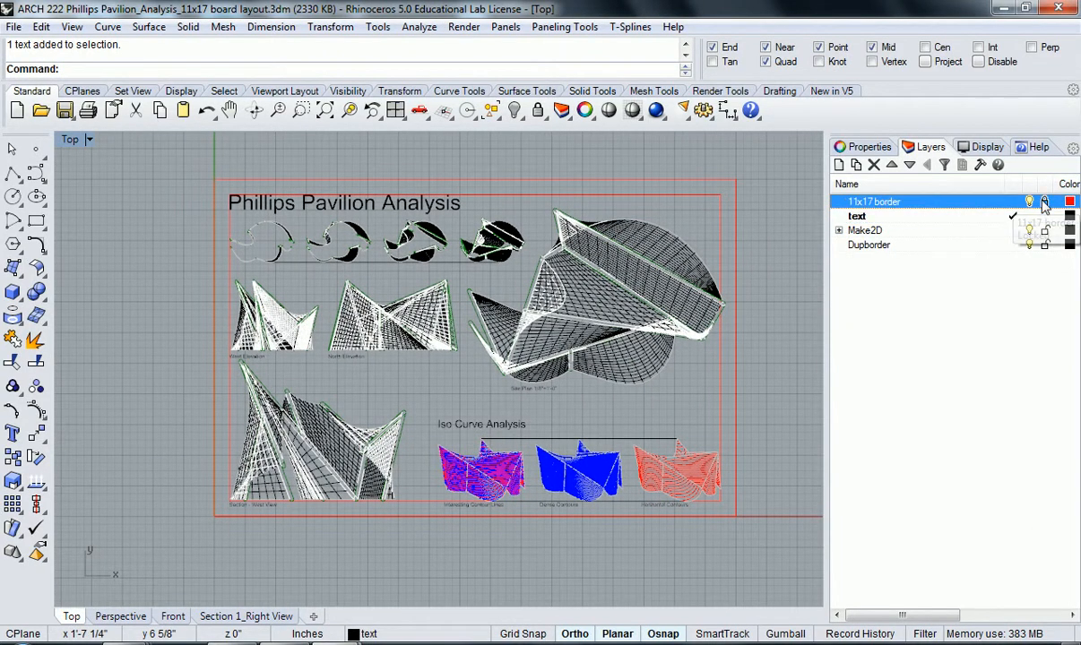
right_click_drag(781, 340, 772, 332)
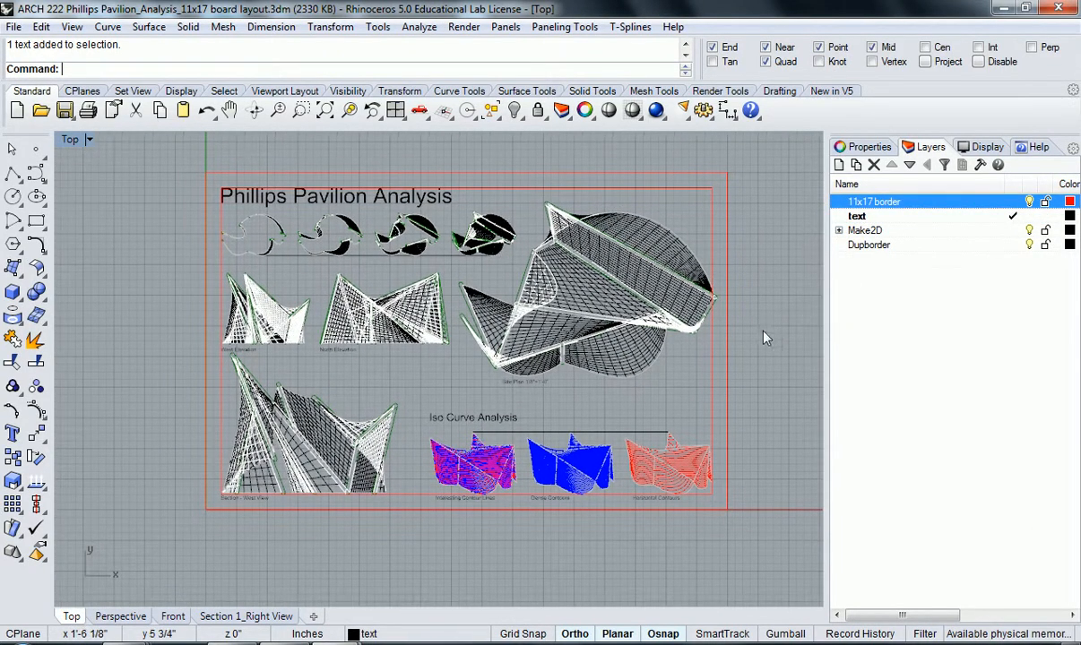